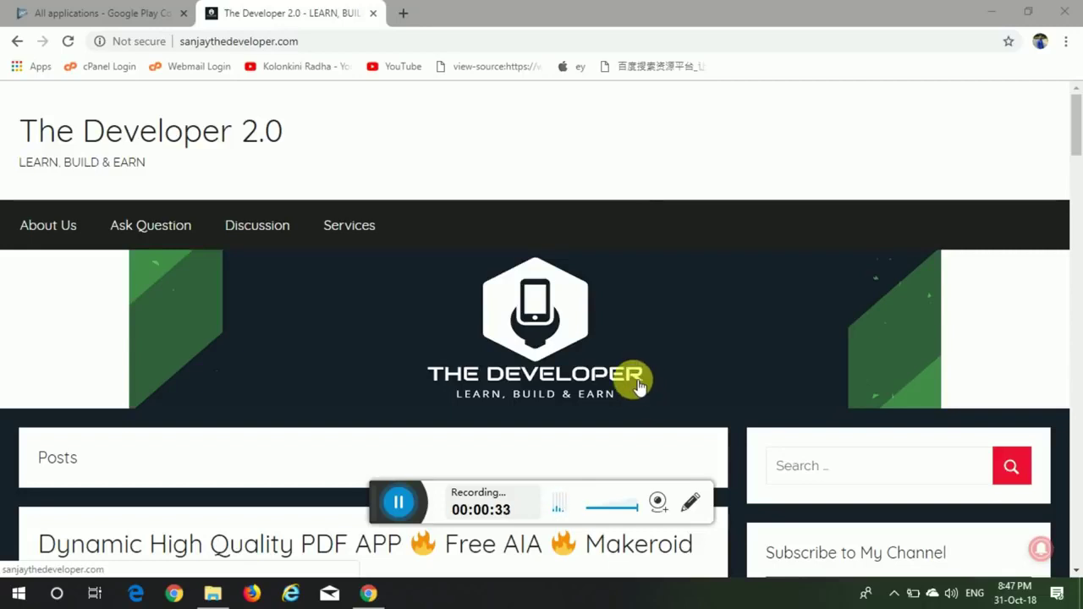
# Step: Open the site's Discussion page and scroll to the 'Pdf App Problem' question
pyautogui.click(277, 237)
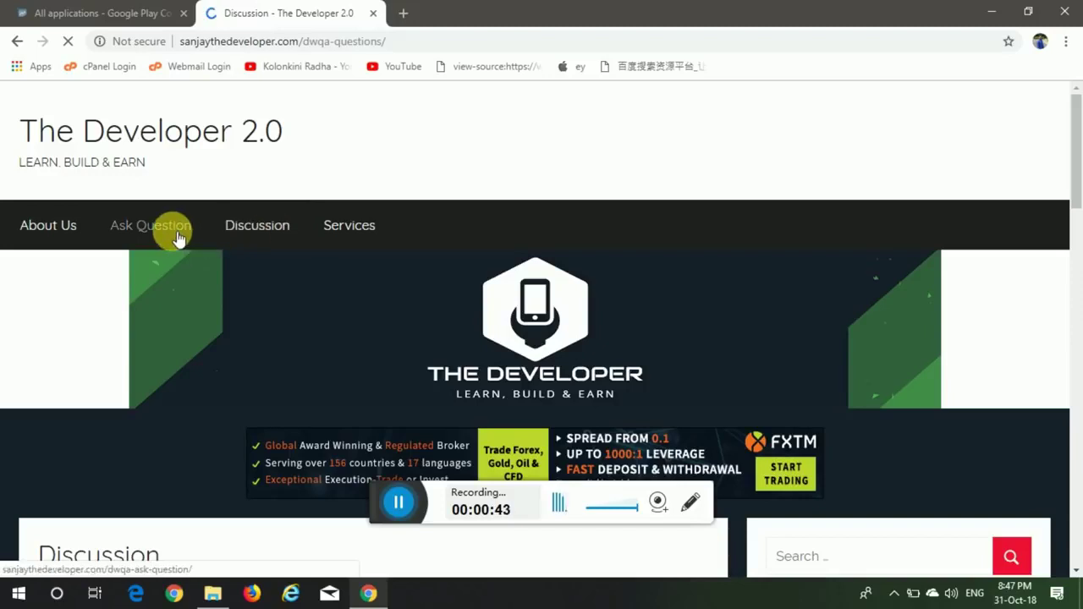
pyautogui.scroll(-1, 259, 275)
pyautogui.scroll(-2, 259, 275)
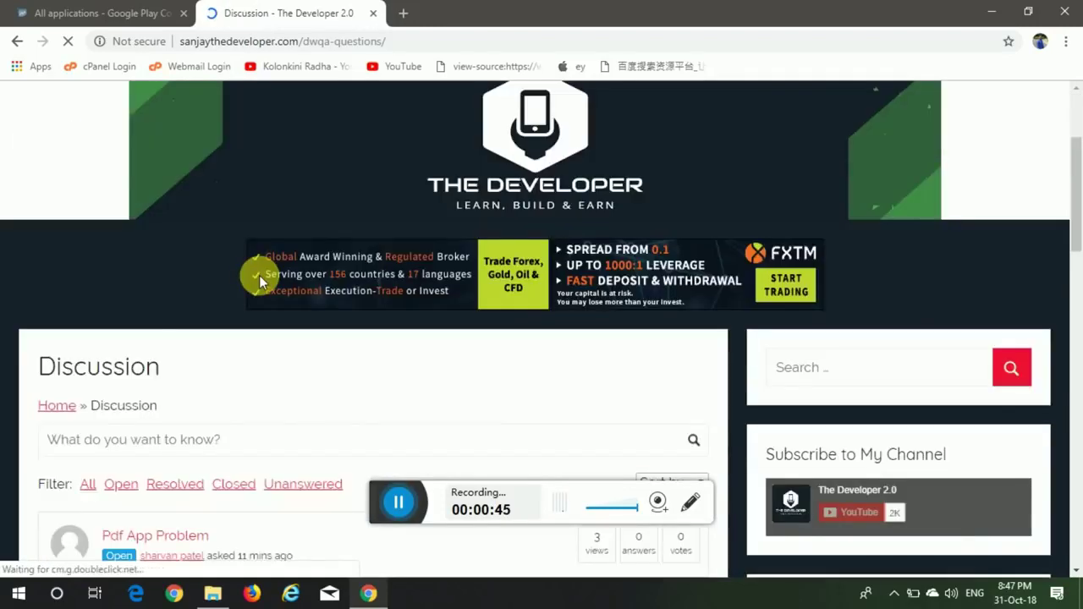
pyautogui.scroll(-2, 259, 275)
pyautogui.scroll(-1, 271, 296)
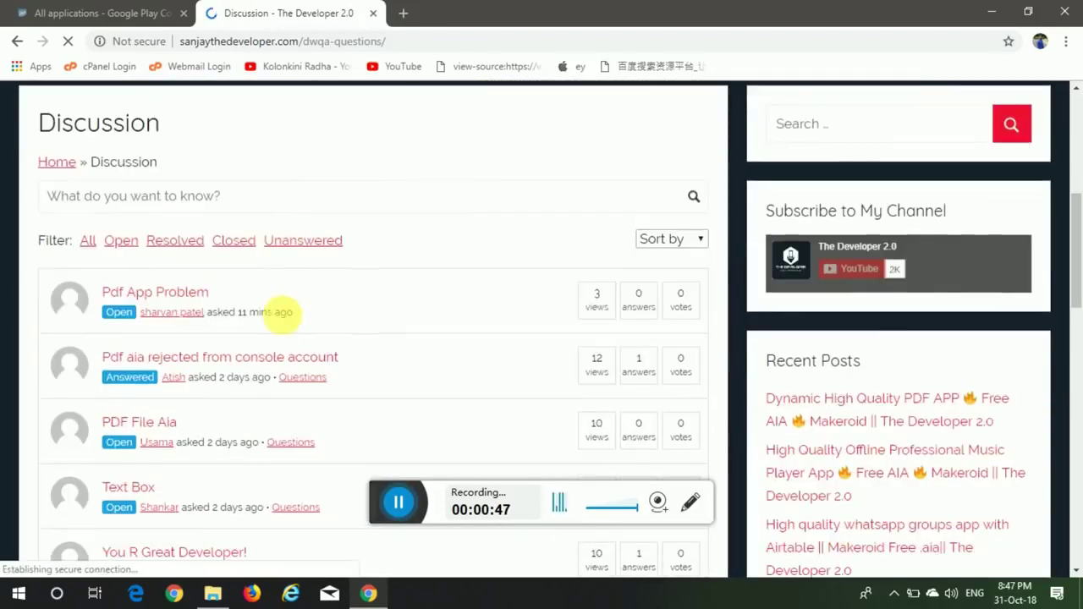
pyautogui.scroll(-2, 282, 312)
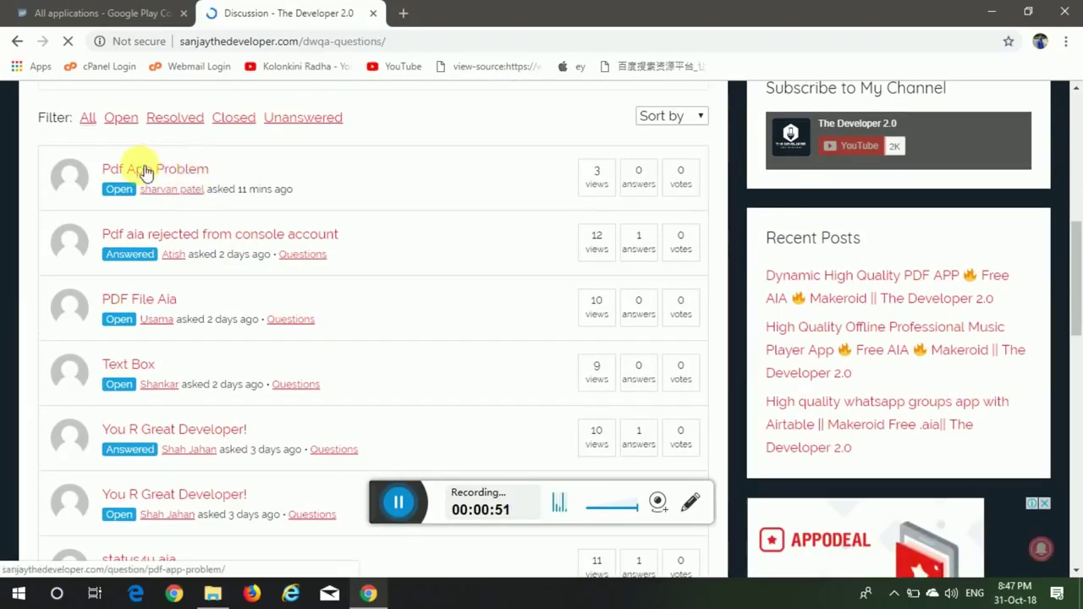
pyautogui.click(119, 170)
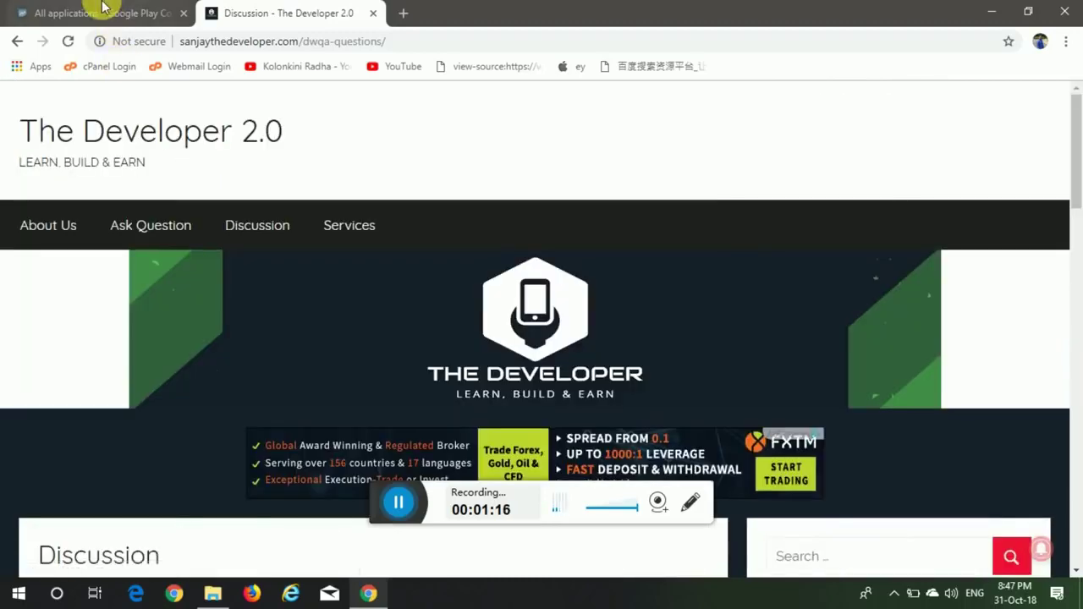
# Step: Start a new Play Console application in English (United States) titled 'My Books'
pyautogui.click(103, 10)
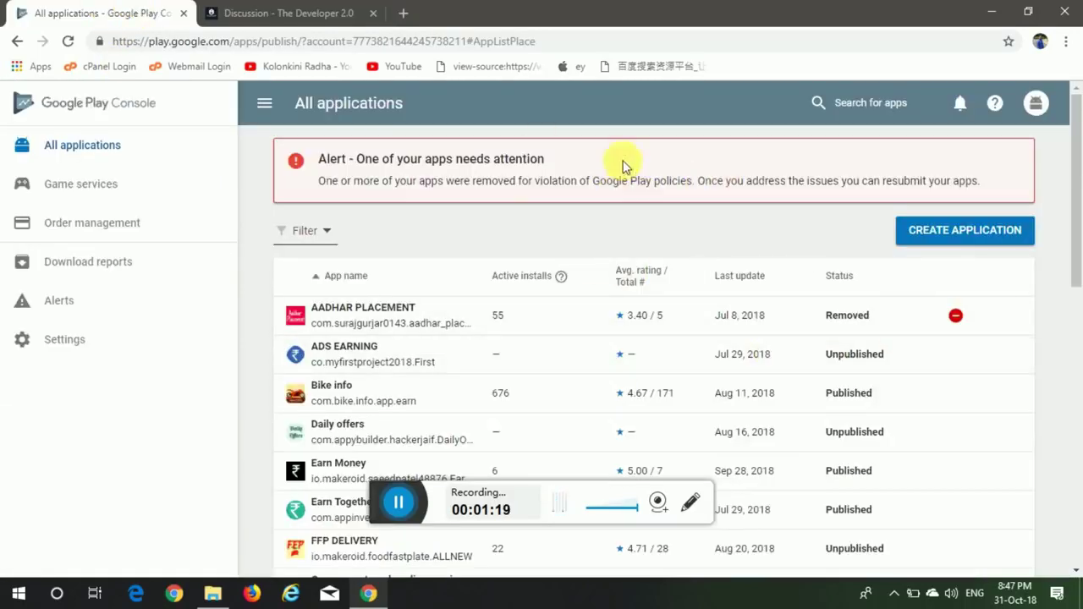
pyautogui.click(937, 236)
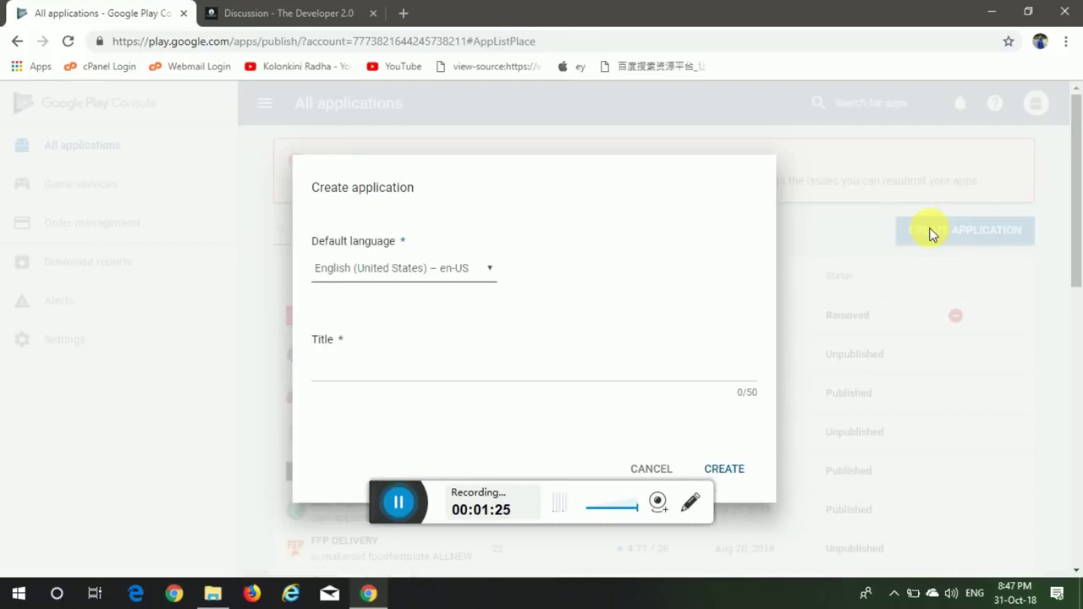
pyautogui.click(530, 370)
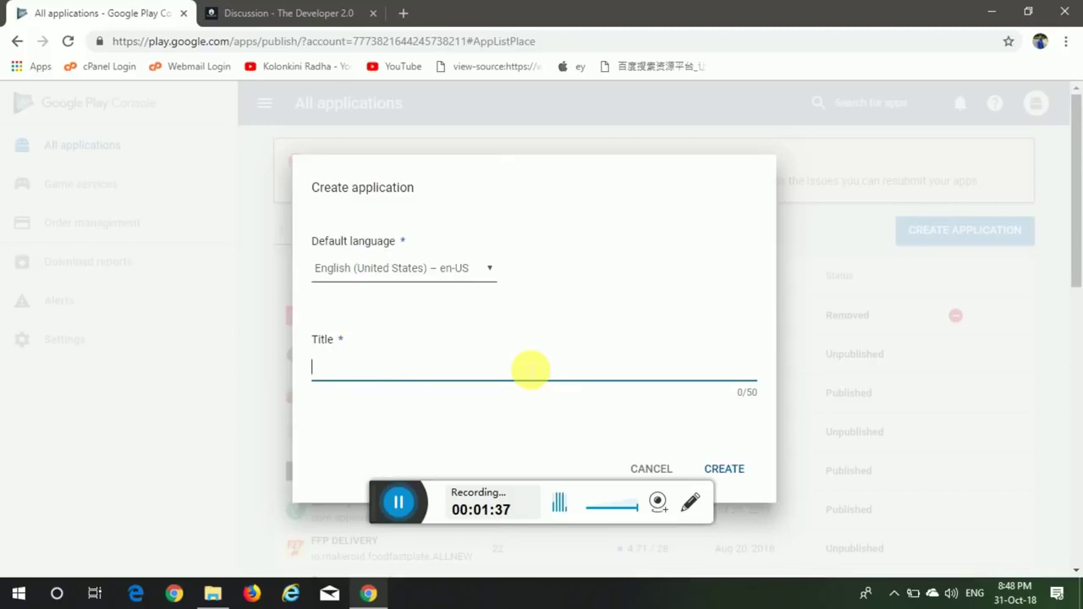
pyautogui.write('My ')
pyautogui.write('Books')
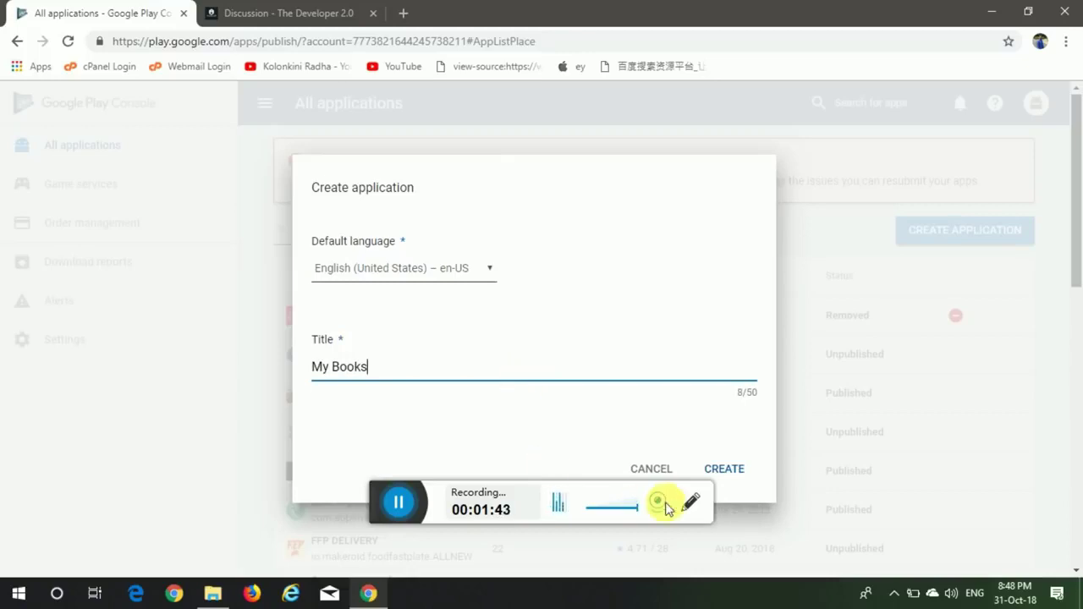
# Step: Confirm creation of the My Books draft so its Store listing page opens
pyautogui.click(741, 477)
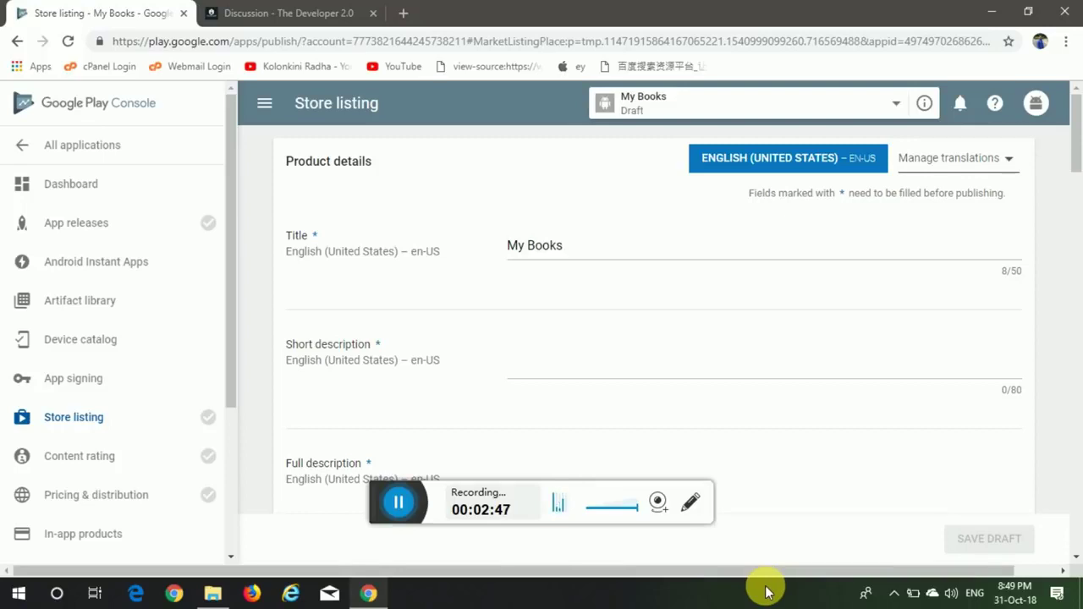
# Step: Open Description.txt full-screen and copy its first line
pyautogui.click(214, 594)
pyautogui.click(273, 184)
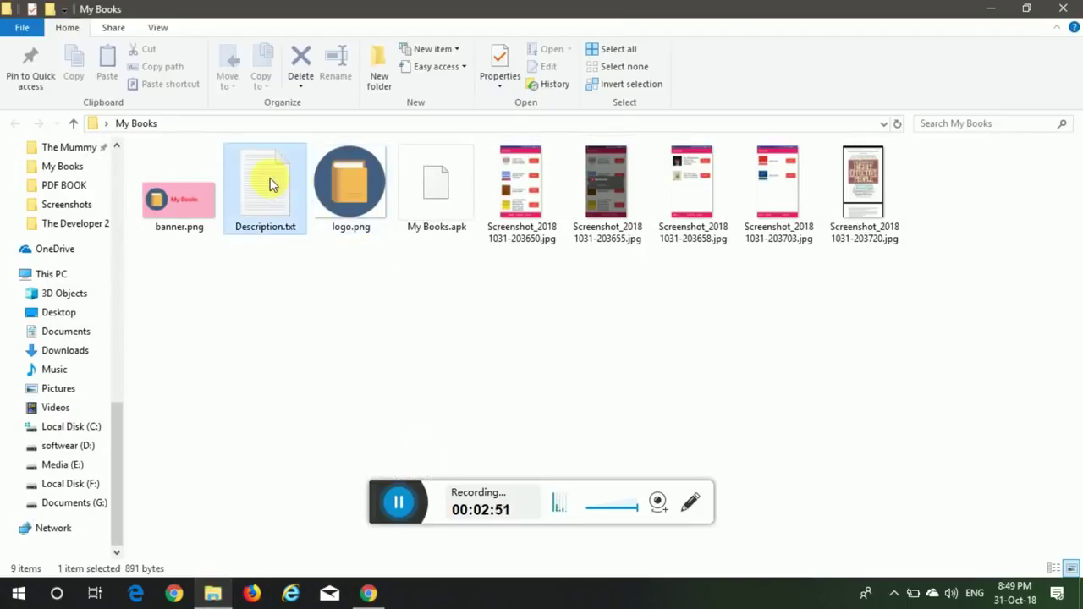
pyautogui.doubleClick(273, 188)
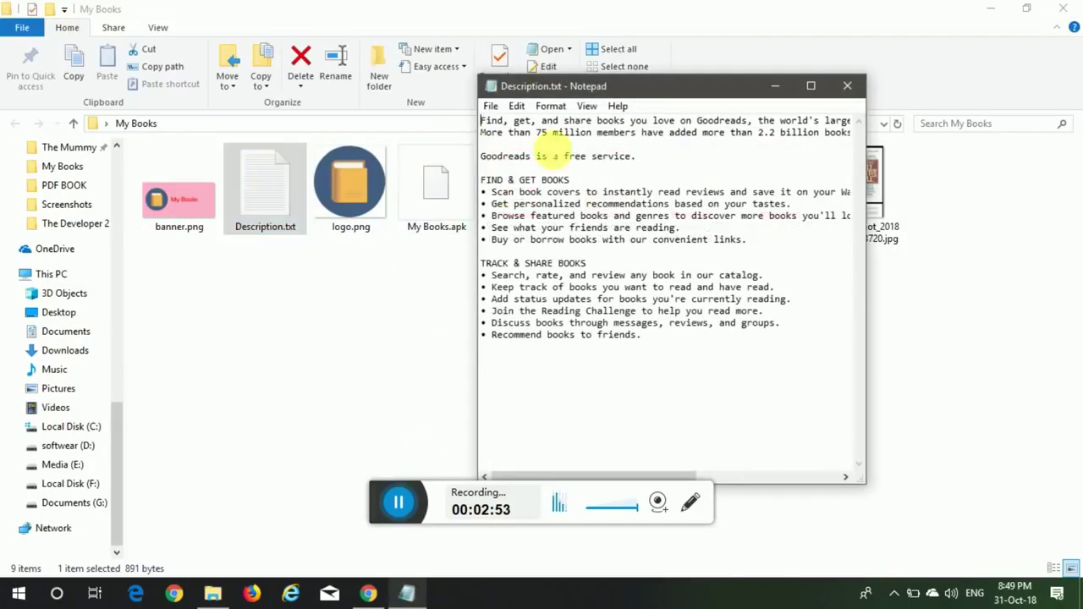
pyautogui.click(810, 86)
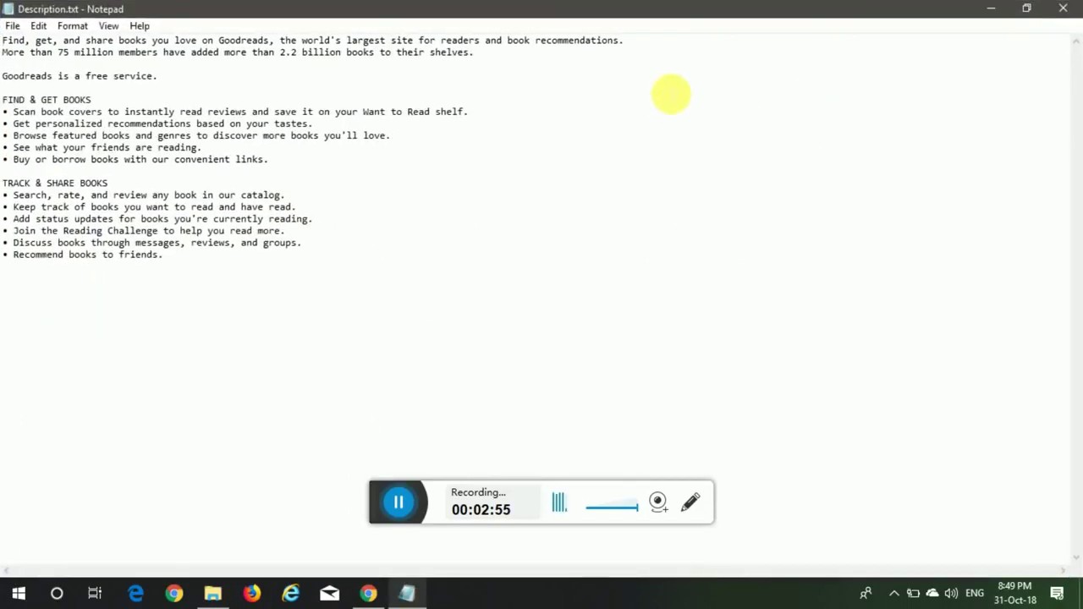
pyautogui.click(648, 44)
pyautogui.moveTo(648, 44); pyautogui.dragTo(3, 41)
pyautogui.hotkey('ctrl', 'c')
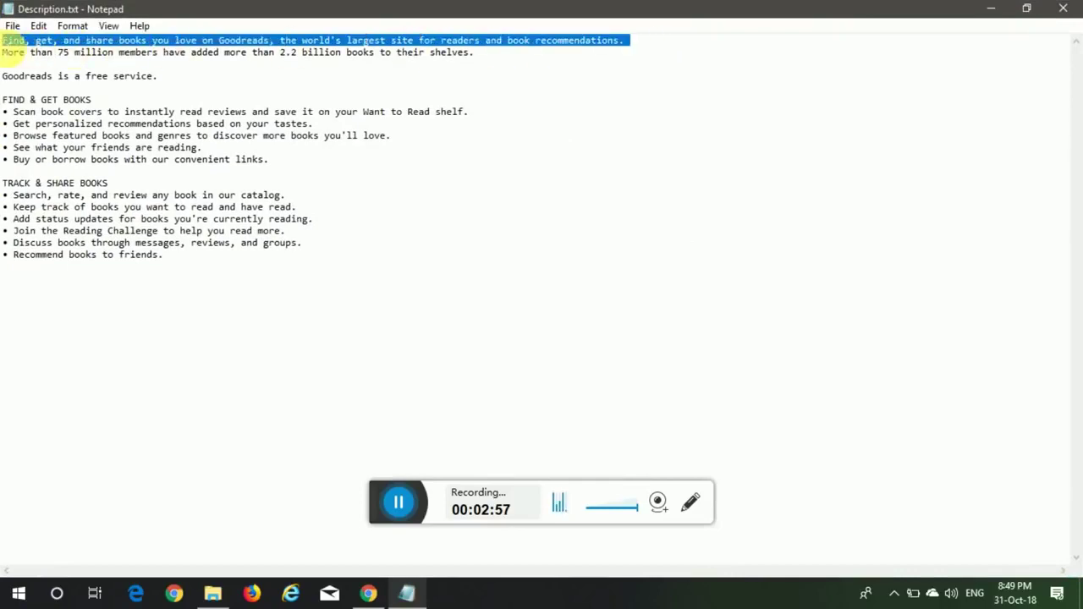
# Step: Paste the line as the short description, trimmed to end at 'Goodreads' with a period
pyautogui.click(367, 593)
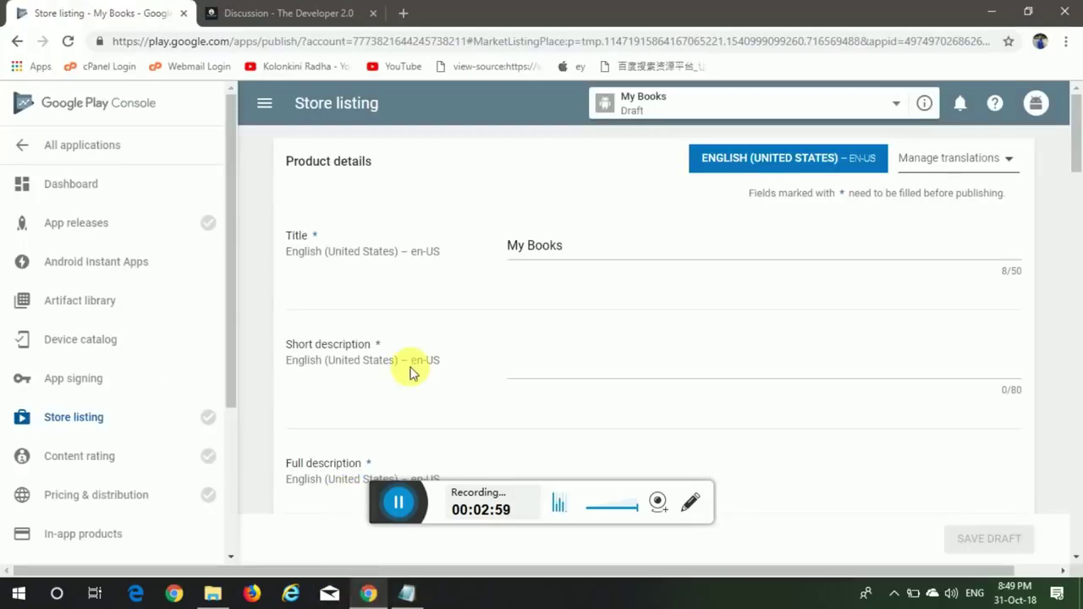
pyautogui.click(533, 360)
pyautogui.hotkey('ctrl', 'v')
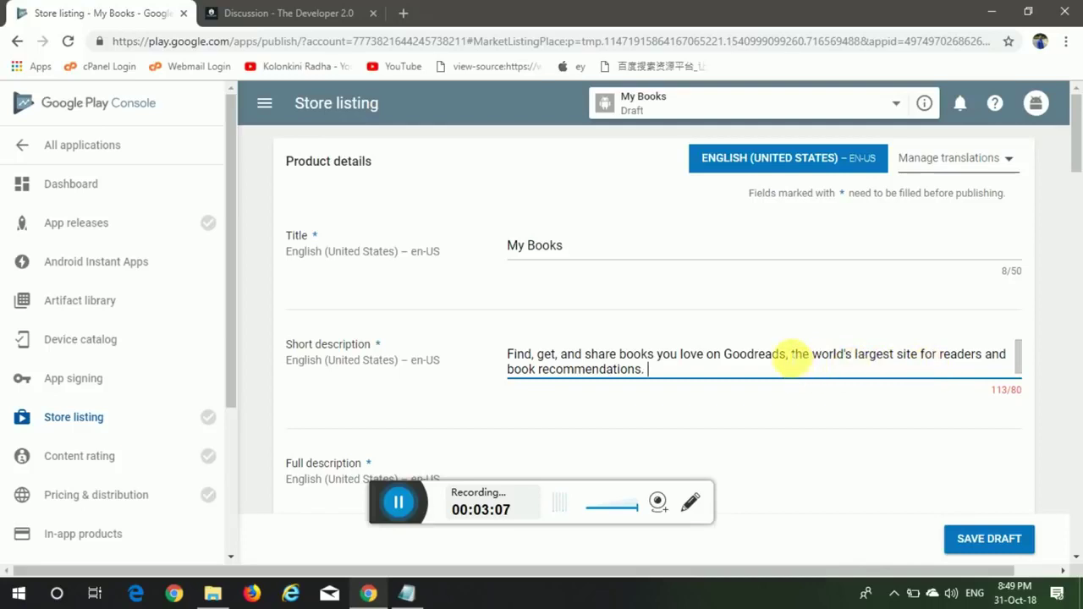
pyautogui.click(787, 356)
pyautogui.moveTo(807, 359); pyautogui.dragTo(879, 387)
pyautogui.press('BackSpace')
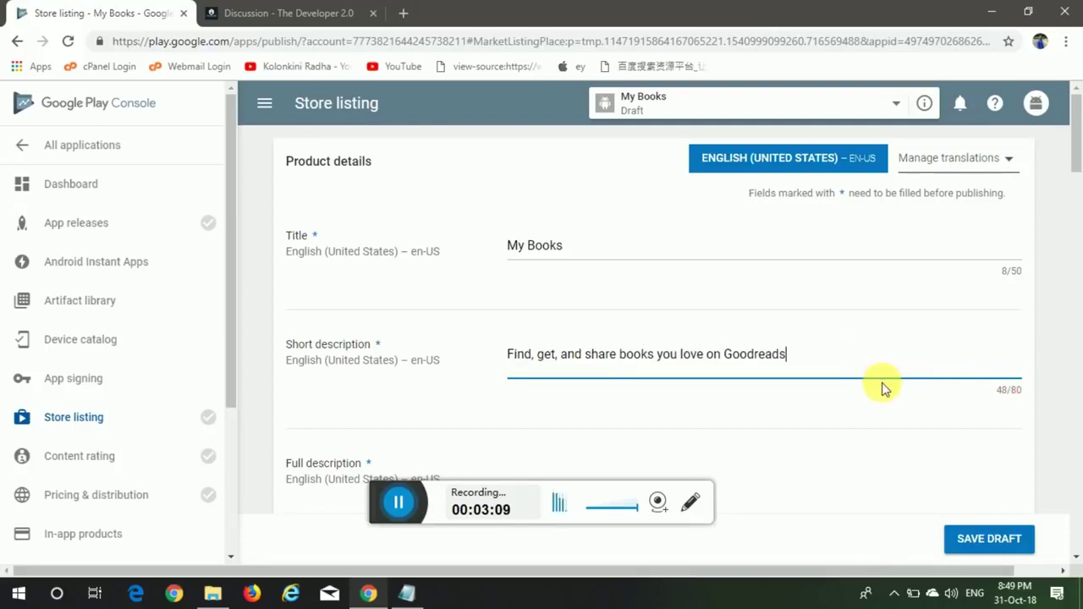
pyautogui.write('/')
pyautogui.write('.')
pyautogui.scroll(-2, 728, 432)
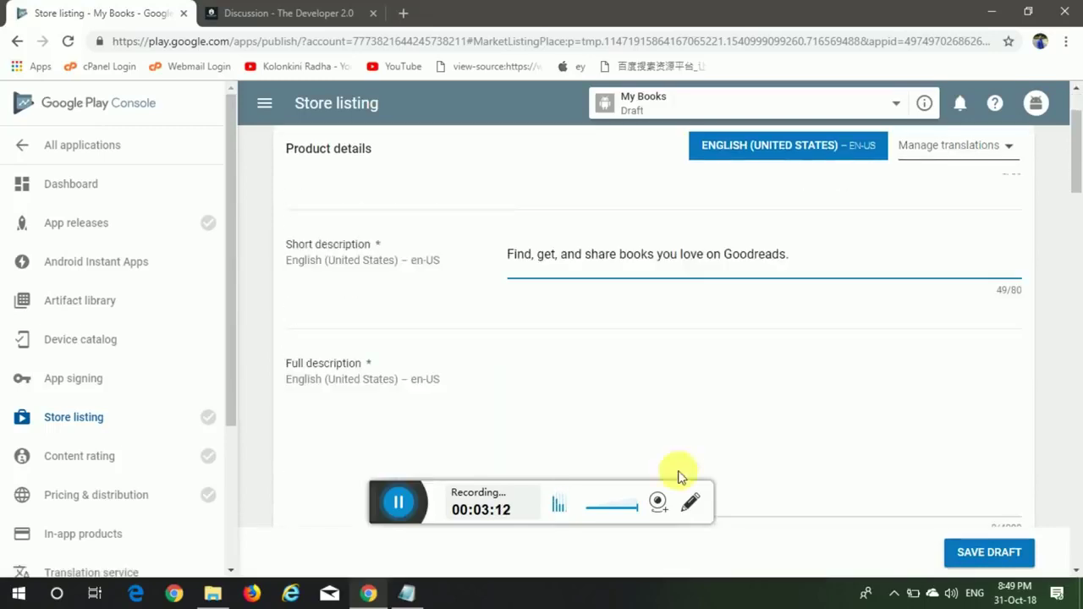
# Step: Copy the whole Description.txt text into the Full description field
pyautogui.click(419, 595)
pyautogui.click(232, 287)
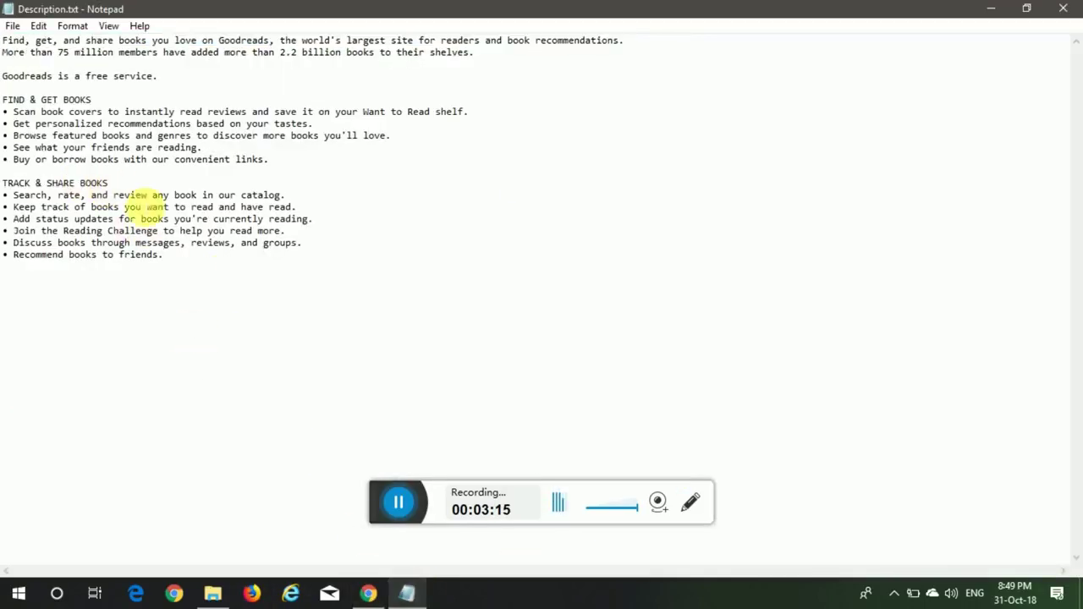
pyautogui.hotkey('ctrl', 'a')
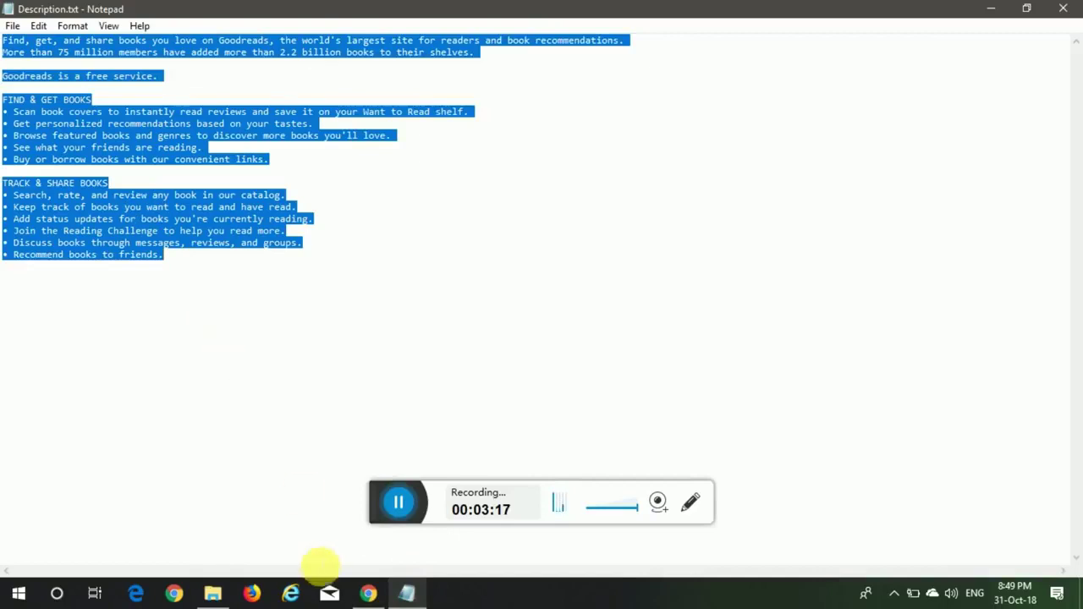
pyautogui.click(368, 593)
pyautogui.click(554, 359)
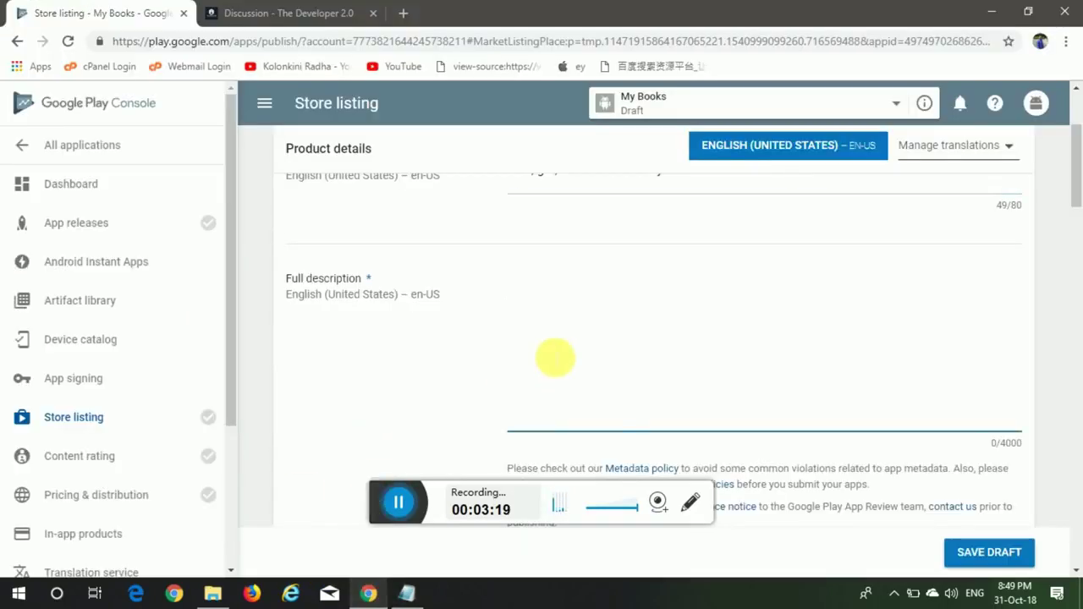
pyautogui.hotkey('ctrl', 'v')
# Step: Scroll the store listing past Full description and Graphic Assets to Phone screenshots
pyautogui.scroll(3, 554, 359)
pyautogui.scroll(3, 423, 354)
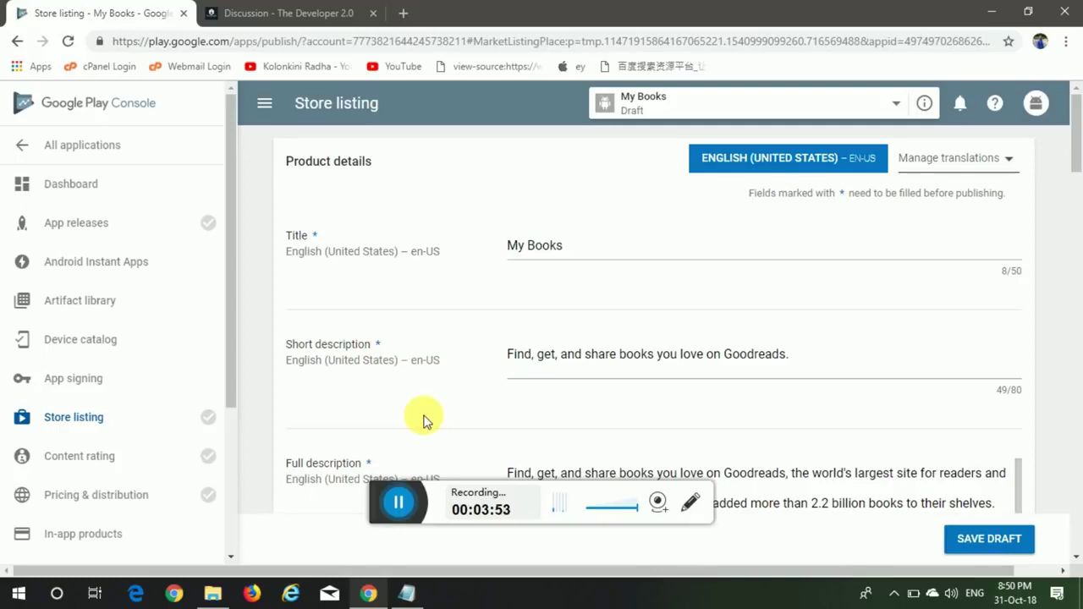
pyautogui.scroll(-3, 452, 393)
pyautogui.scroll(-2, 465, 389)
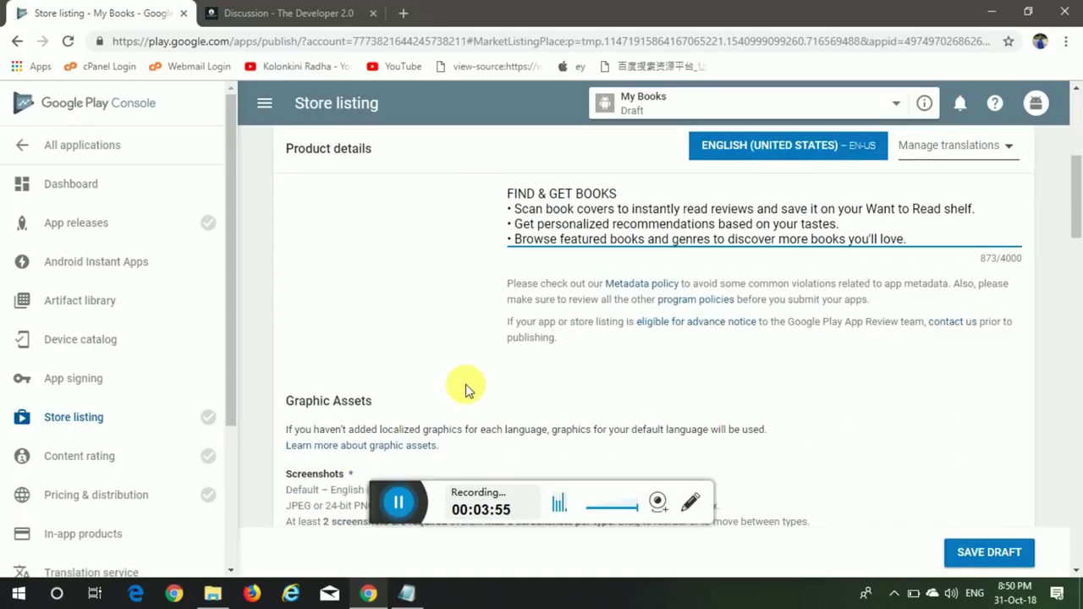
pyautogui.scroll(-3, 465, 389)
pyautogui.scroll(-4, 466, 382)
pyautogui.scroll(2, 449, 372)
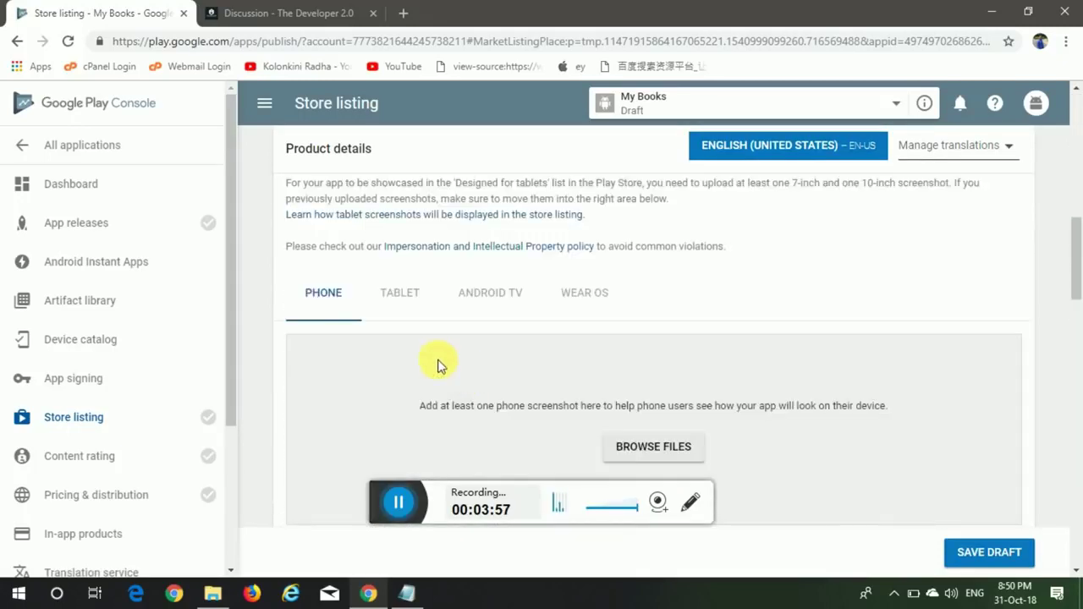
# Step: Upload the five Screenshot jpg files from Desktop > My Books as phone screenshots
pyautogui.click(658, 446)
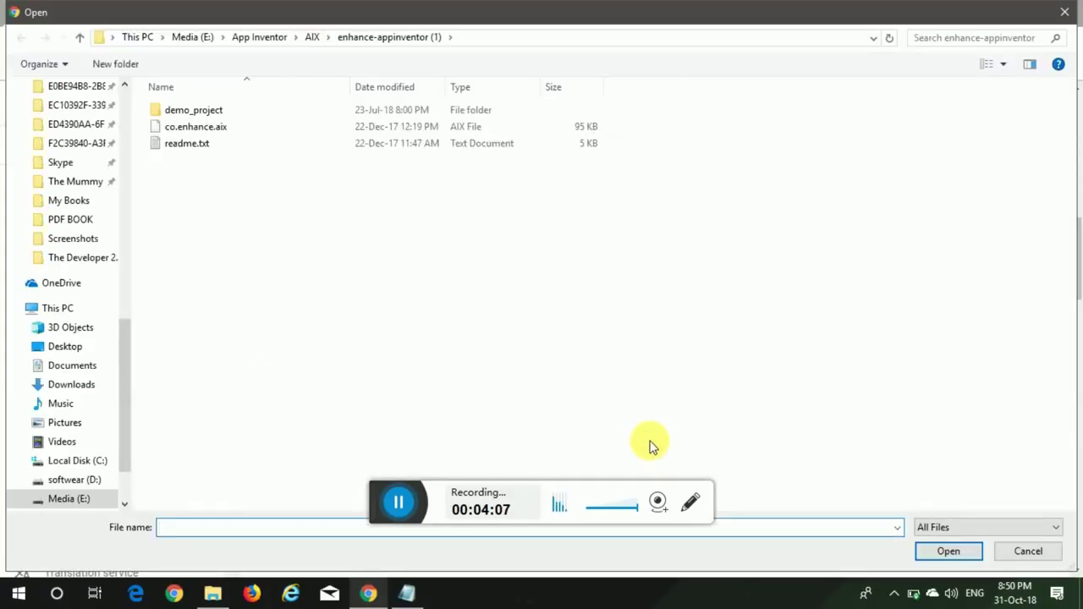
pyautogui.click(57, 350)
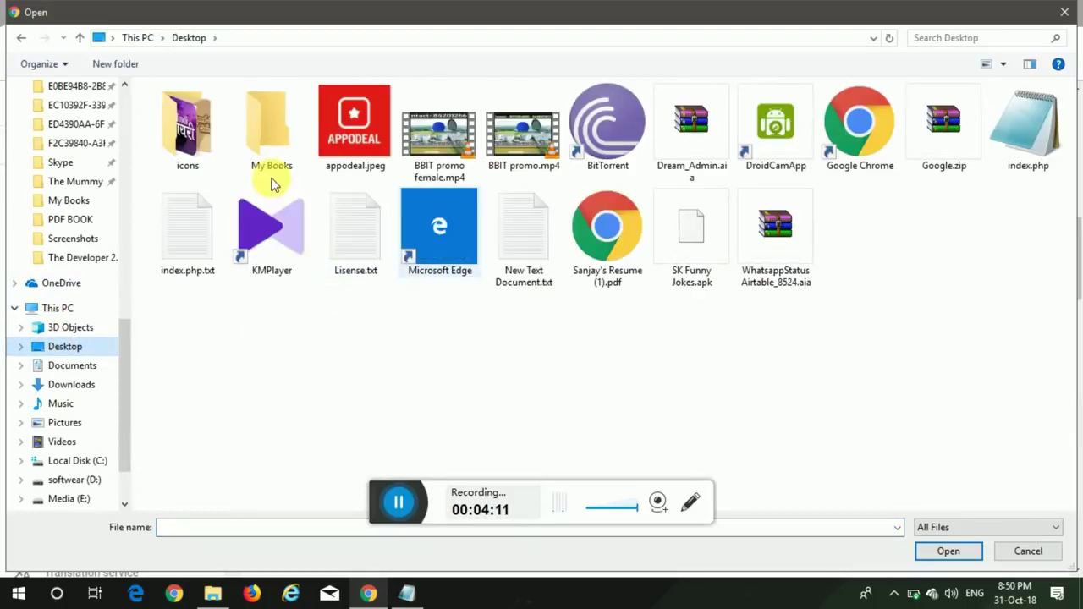
pyautogui.doubleClick(272, 165)
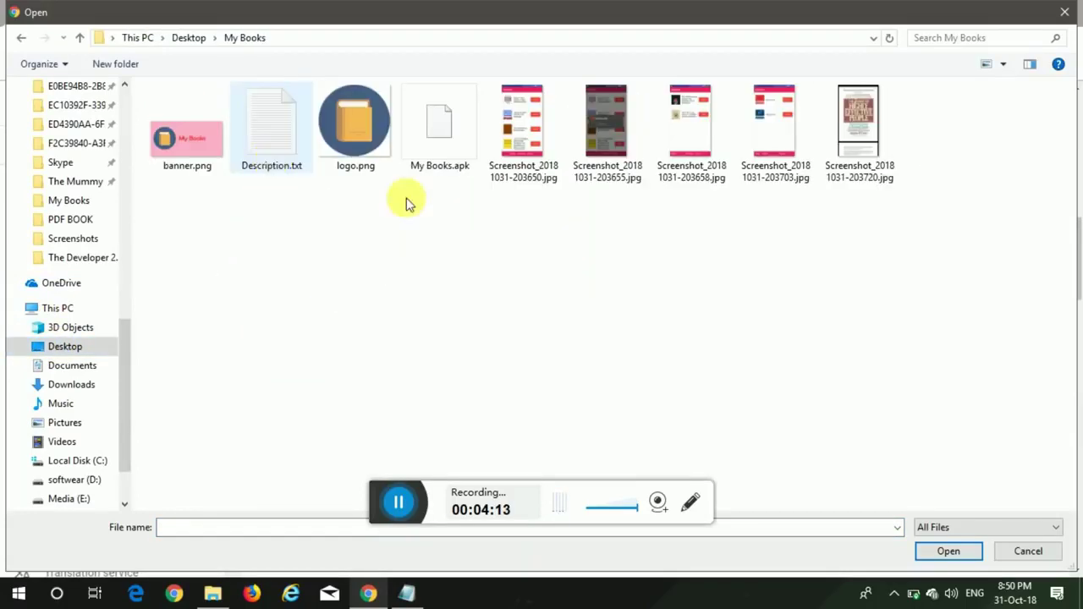
pyautogui.moveTo(511, 230); pyautogui.dragTo(872, 151)
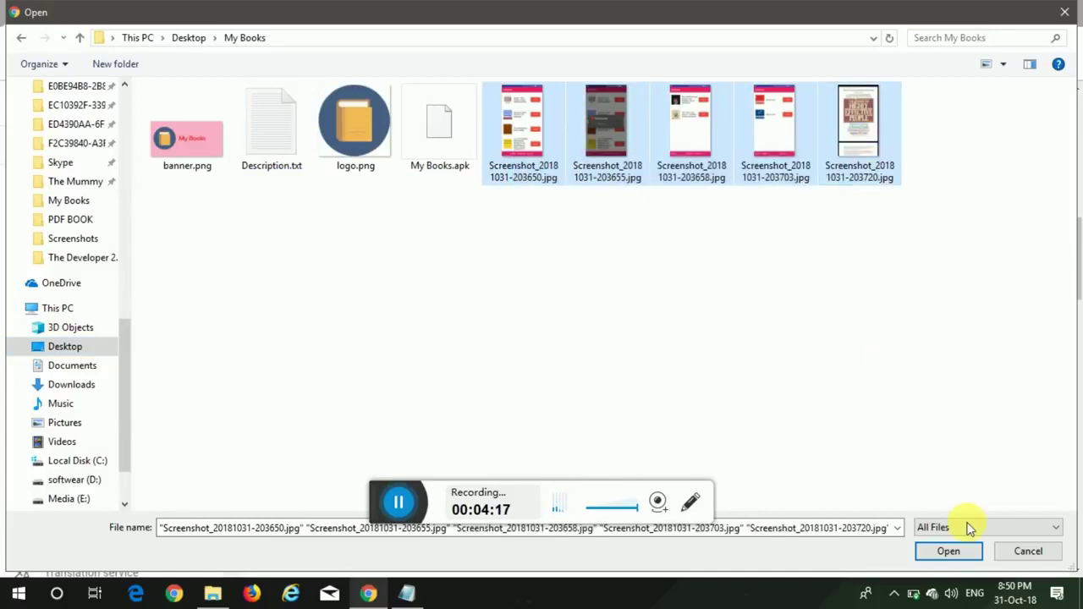
pyautogui.click(959, 550)
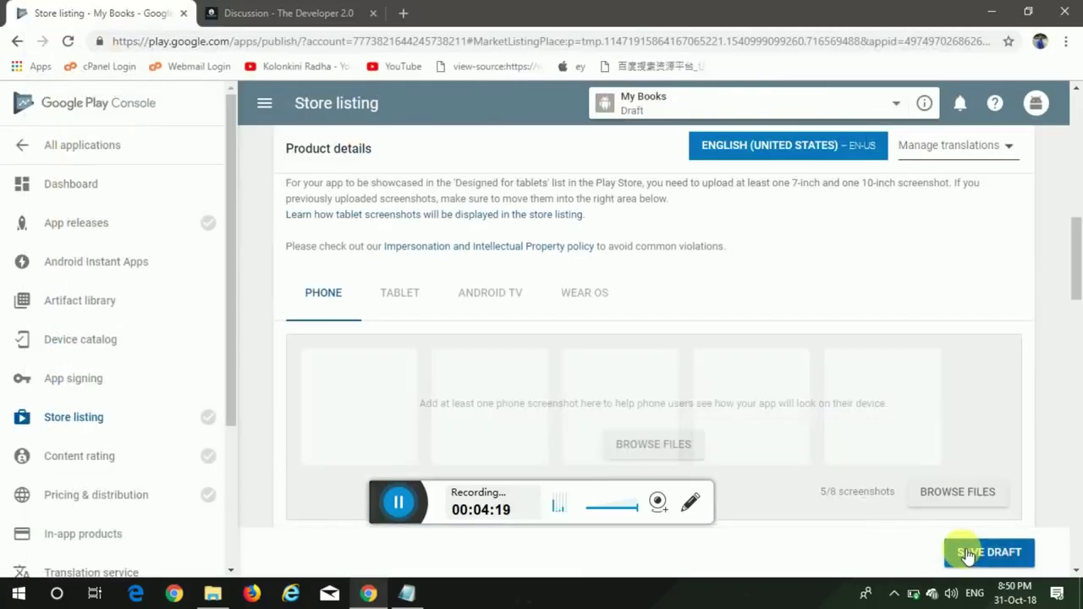
pyautogui.click(404, 507)
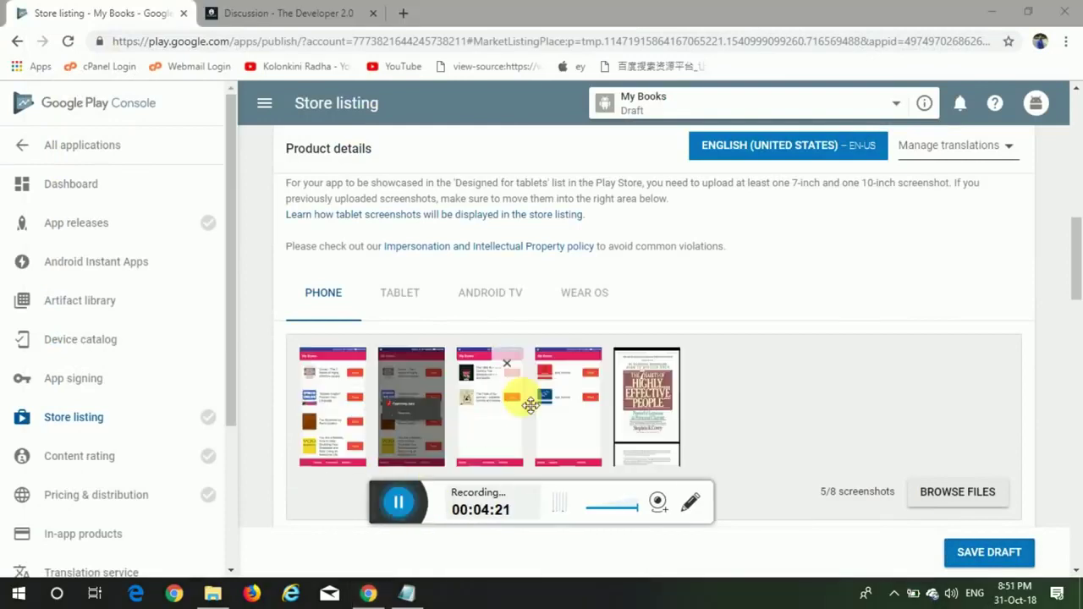
# Step: Add logo.png from the My Books folder as the 512 x 512 hi-res icon
pyautogui.scroll(-2, 508, 326)
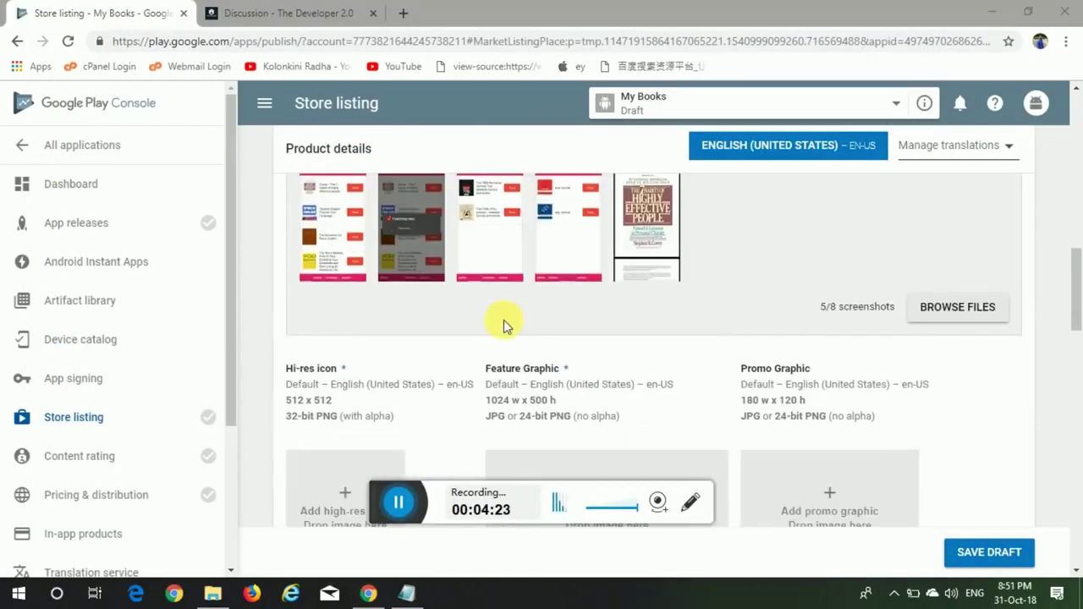
pyautogui.scroll(-2, 508, 326)
pyautogui.scroll(4, 508, 326)
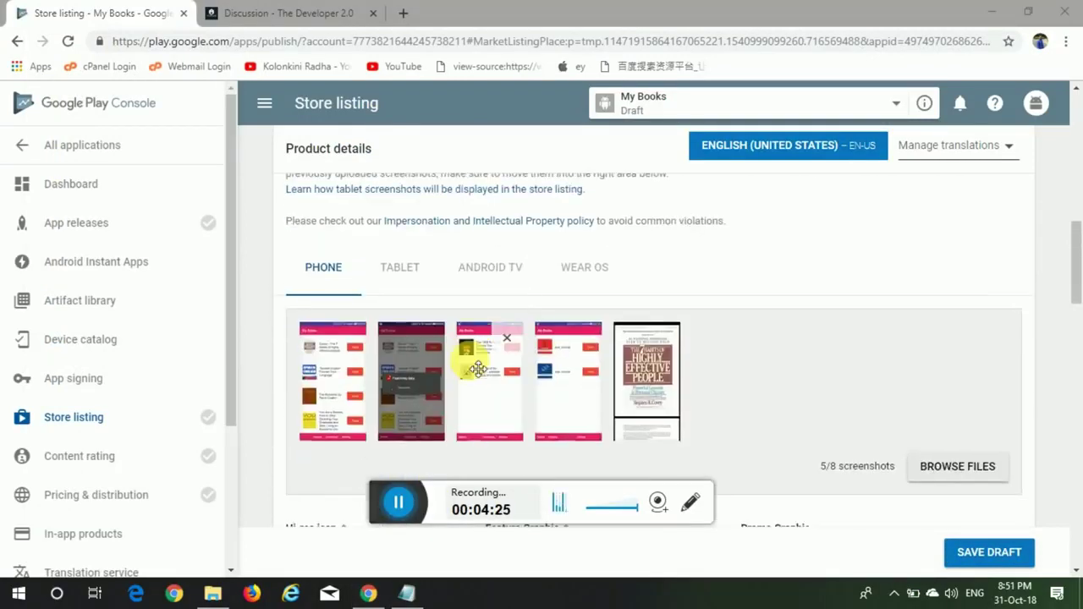
pyautogui.scroll(-4, 469, 361)
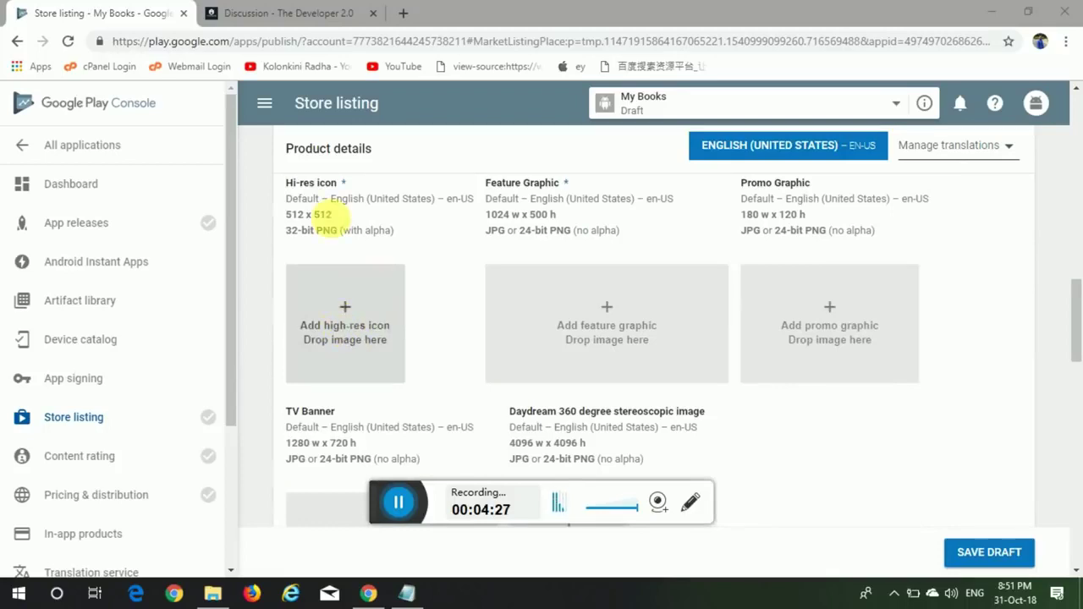
pyautogui.moveTo(332, 217); pyautogui.dragTo(287, 218)
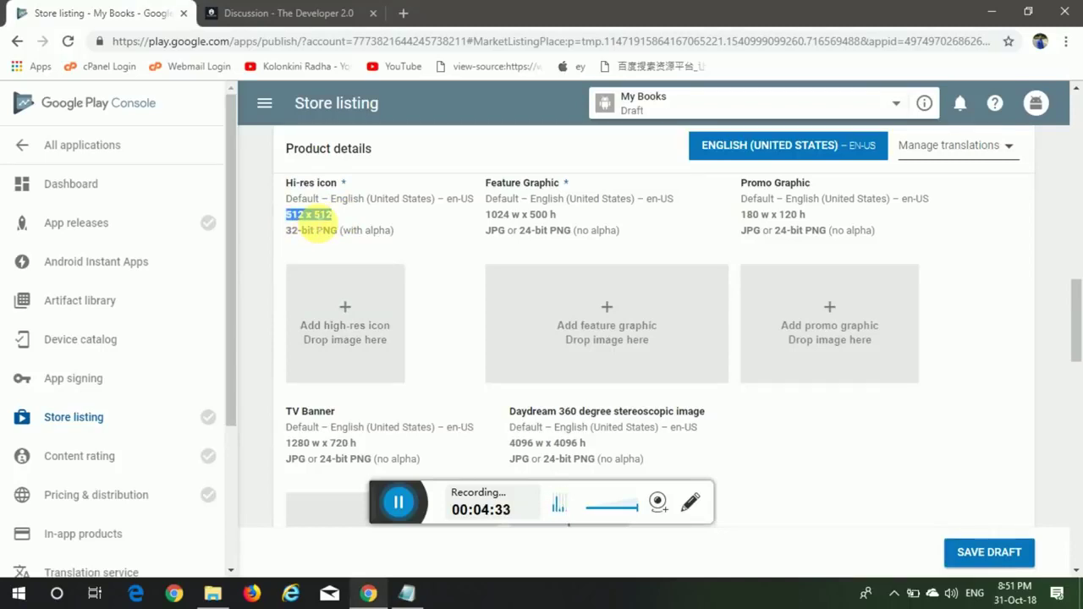
pyautogui.click(363, 328)
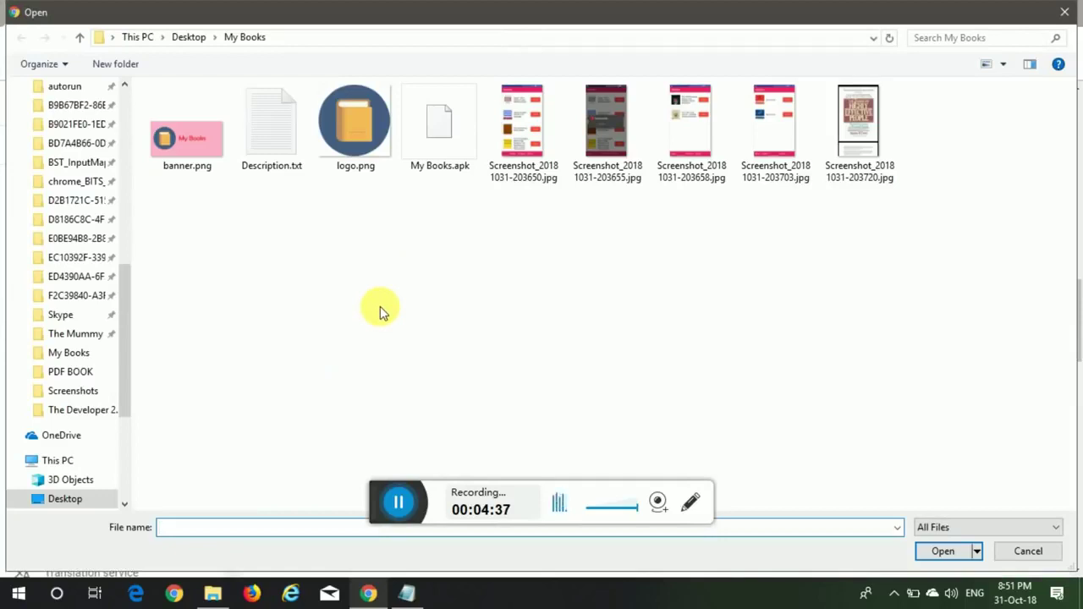
pyautogui.click(367, 151)
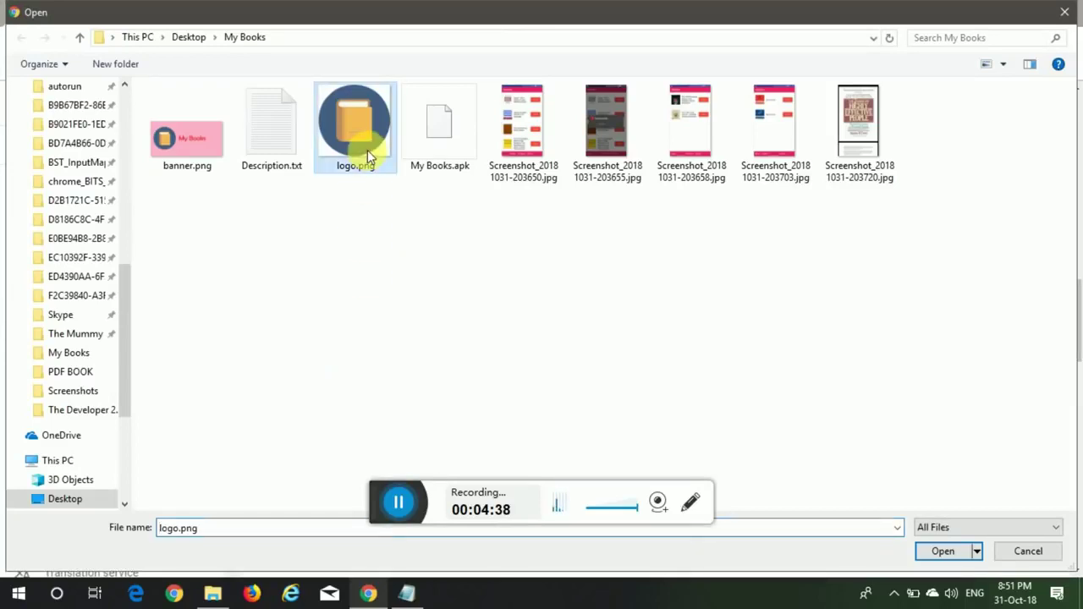
pyautogui.click(945, 553)
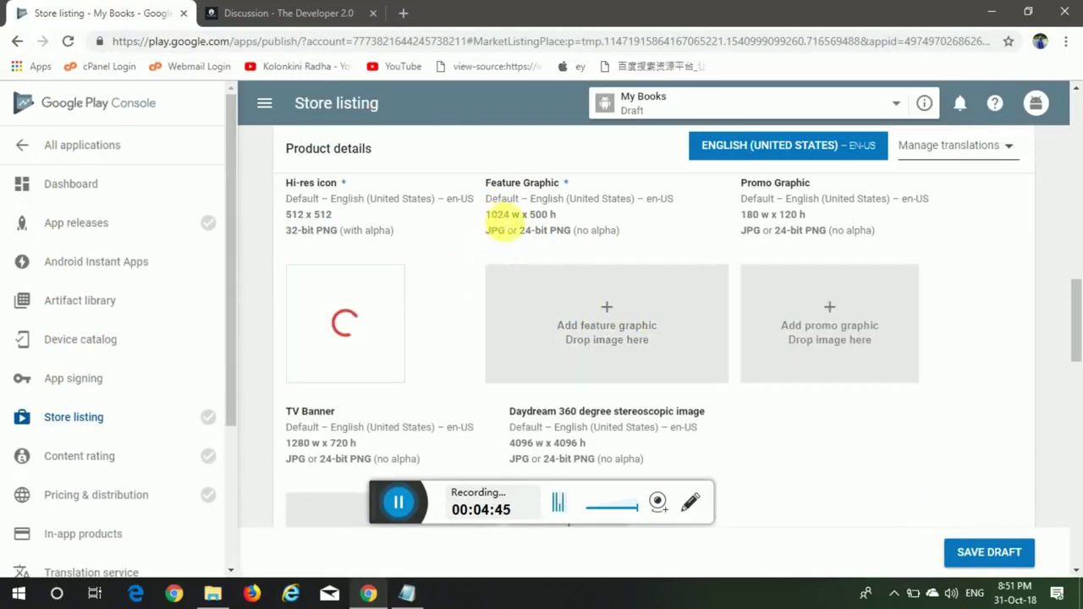
# Step: Add banner.png as the 1024 x 500 feature graphic and wait for upload success
pyautogui.moveTo(486, 215); pyautogui.dragTo(556, 216)
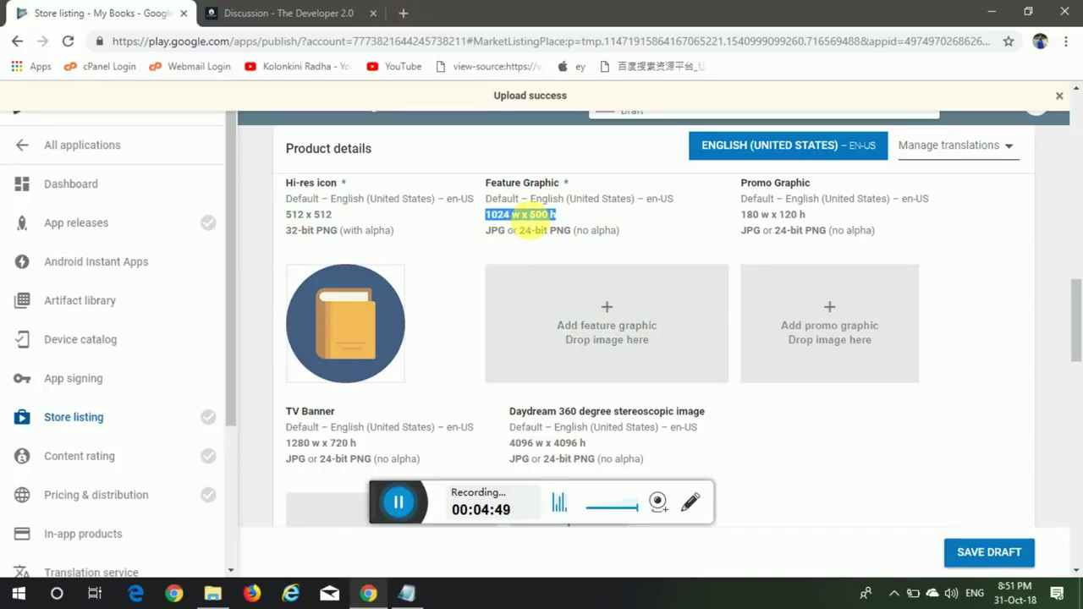
pyautogui.click(629, 350)
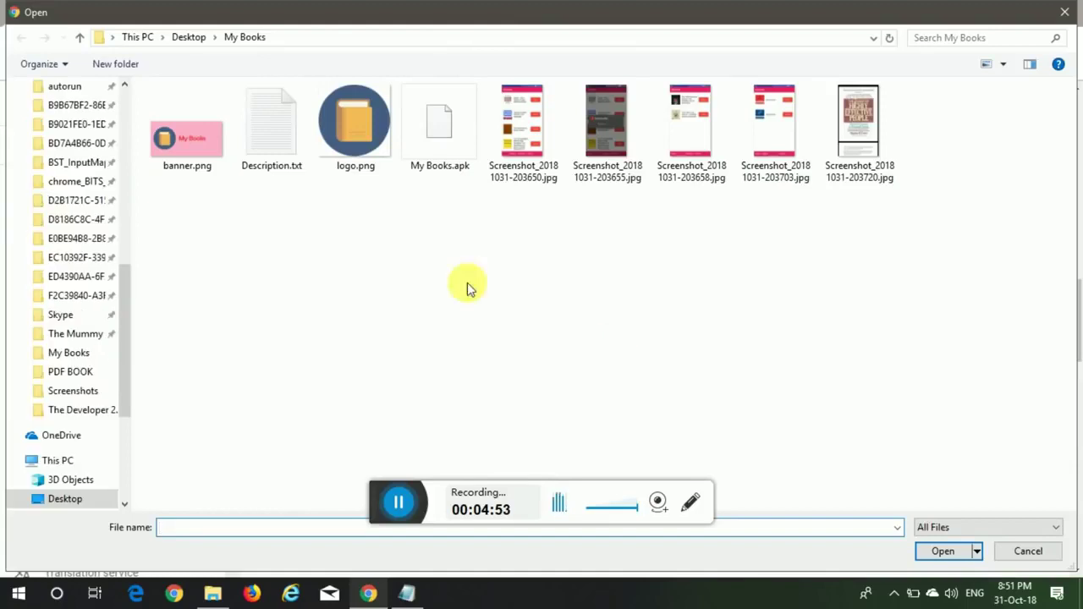
pyautogui.click(190, 150)
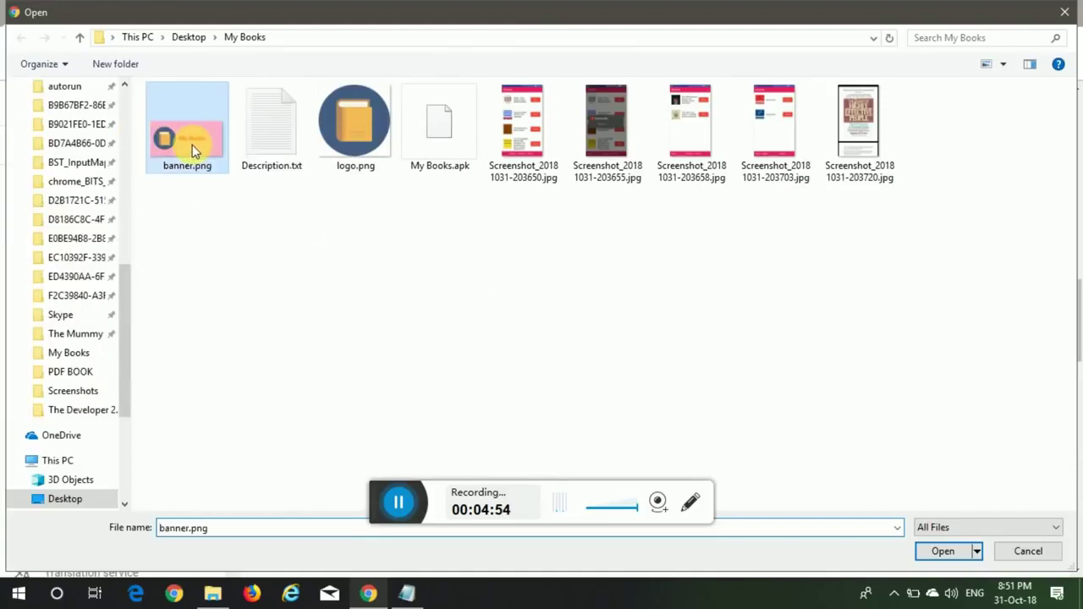
pyautogui.click(943, 551)
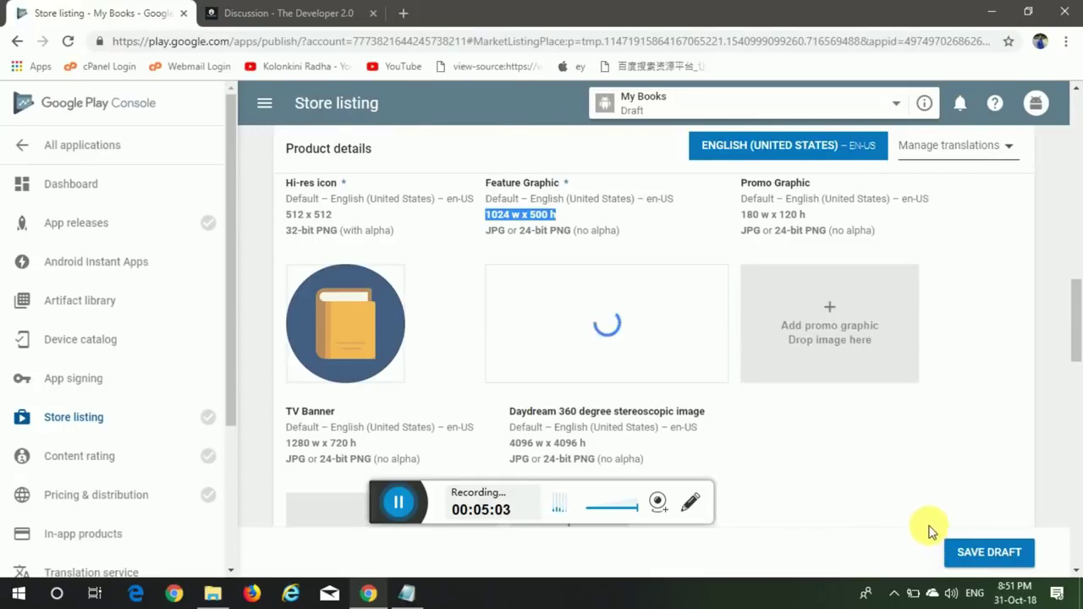
pyautogui.scroll(-4, 831, 360)
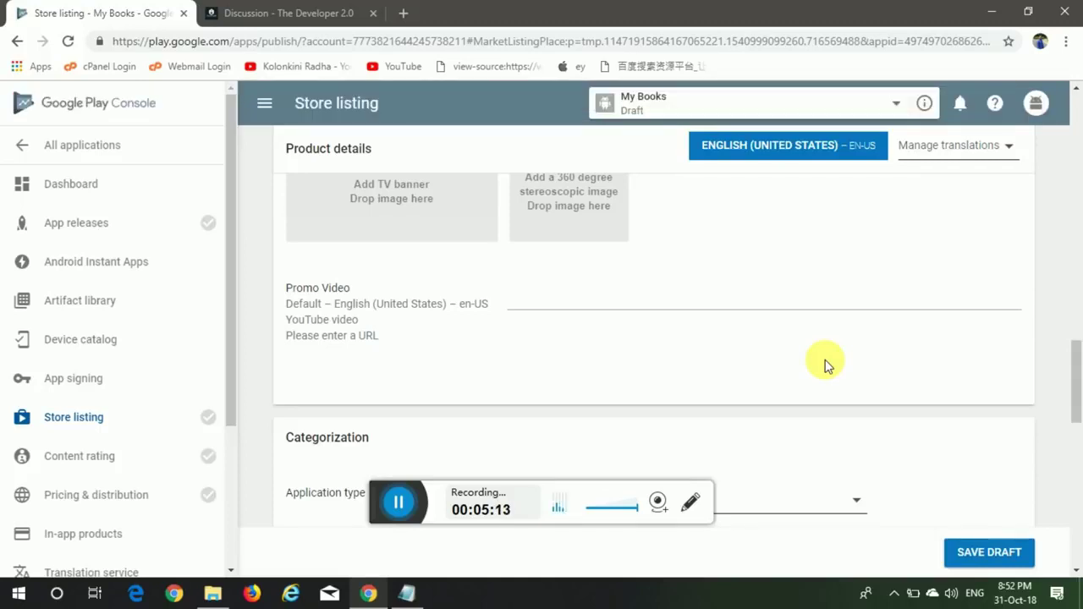
# Step: Set Application type to Applications and Category to Books & Reference
pyautogui.scroll(-2, 797, 346)
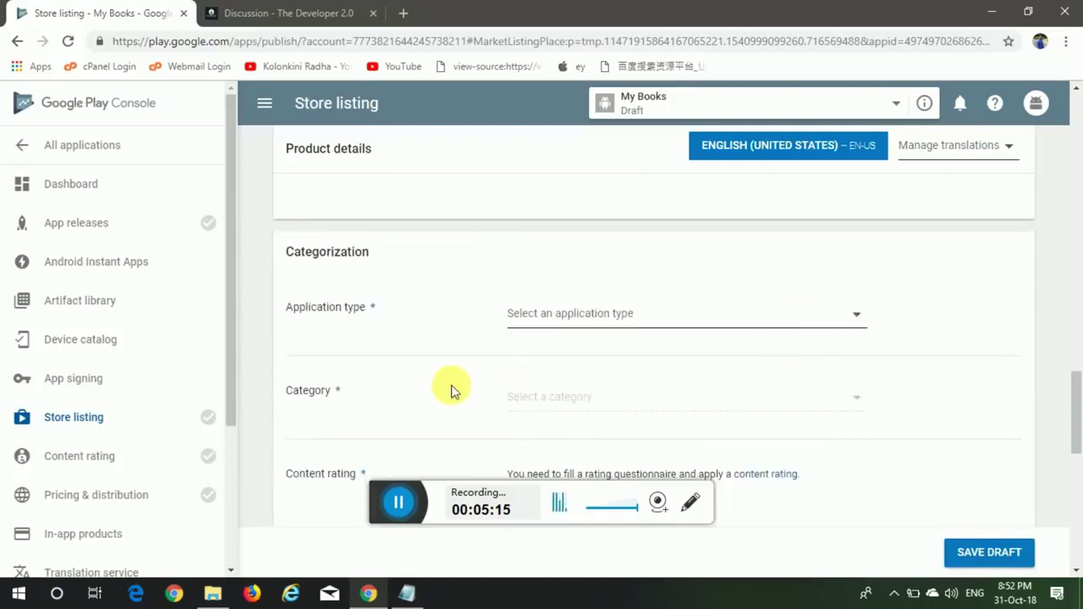
pyautogui.click(587, 325)
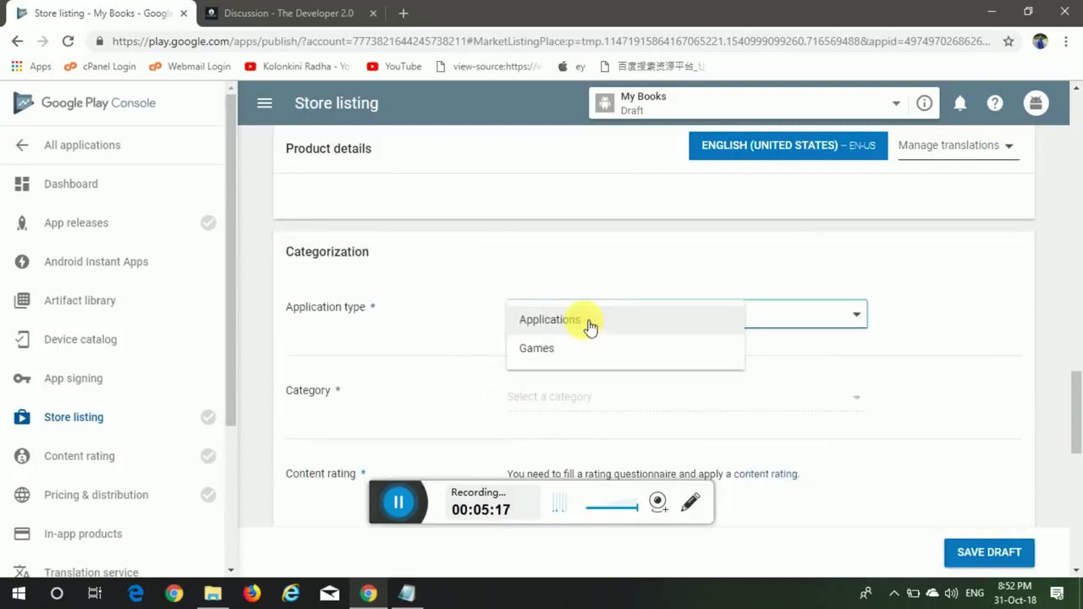
pyautogui.click(563, 324)
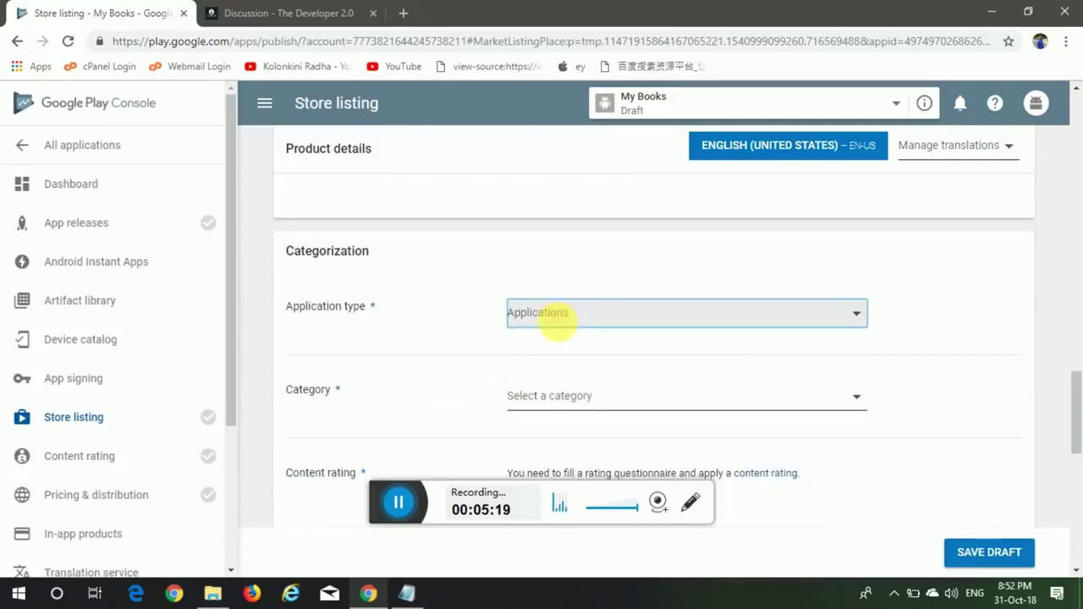
pyautogui.scroll(-2, 565, 327)
pyautogui.click(574, 216)
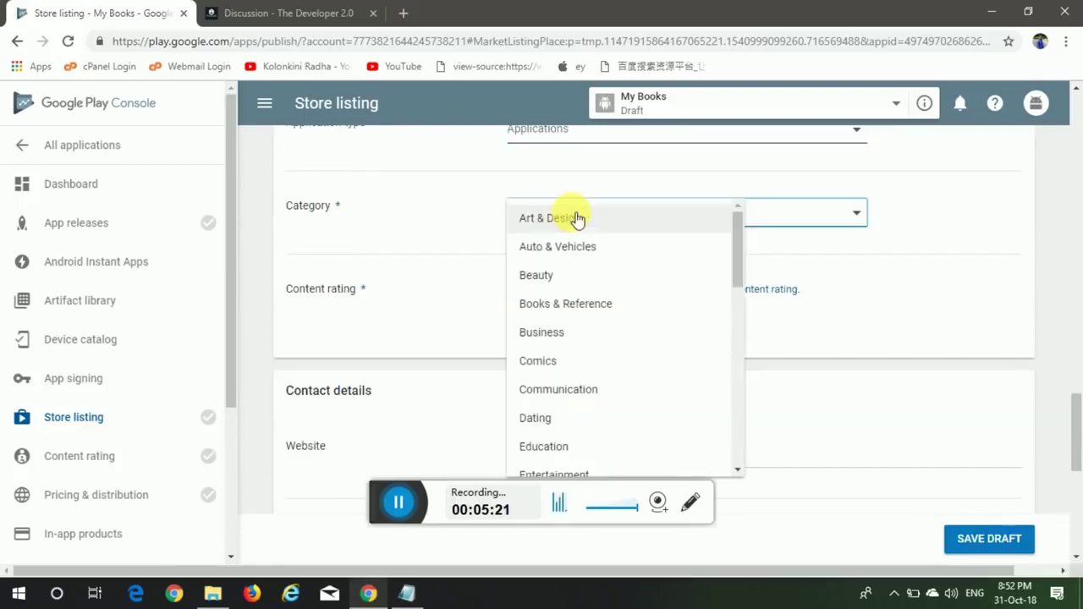
pyautogui.click(583, 309)
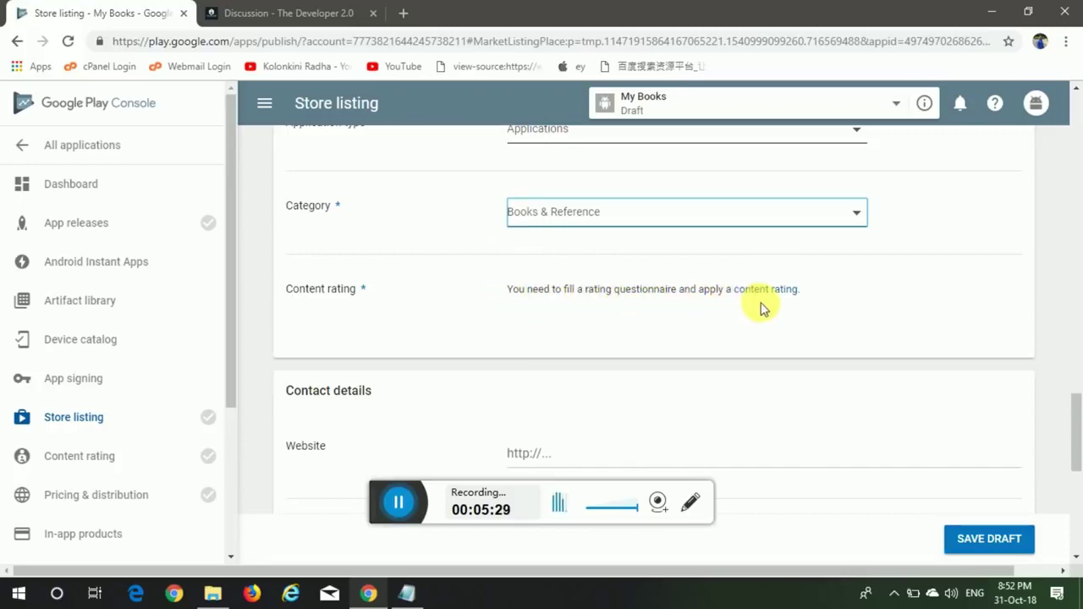
# Step: Replace the Contact details email with the developer's own e-mail address
pyautogui.scroll(-2, 498, 306)
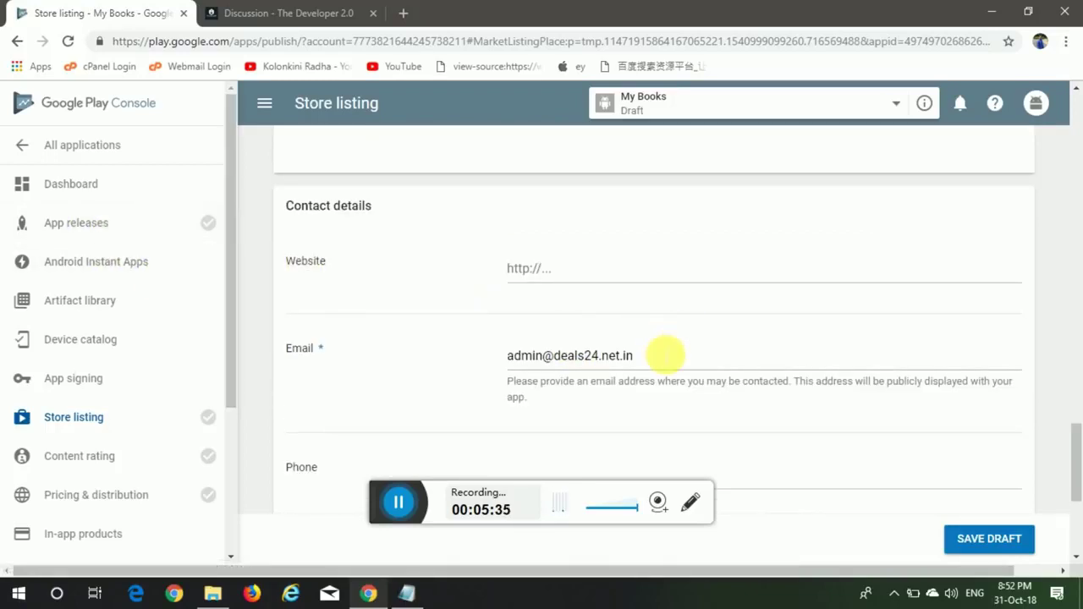
pyautogui.click(398, 499)
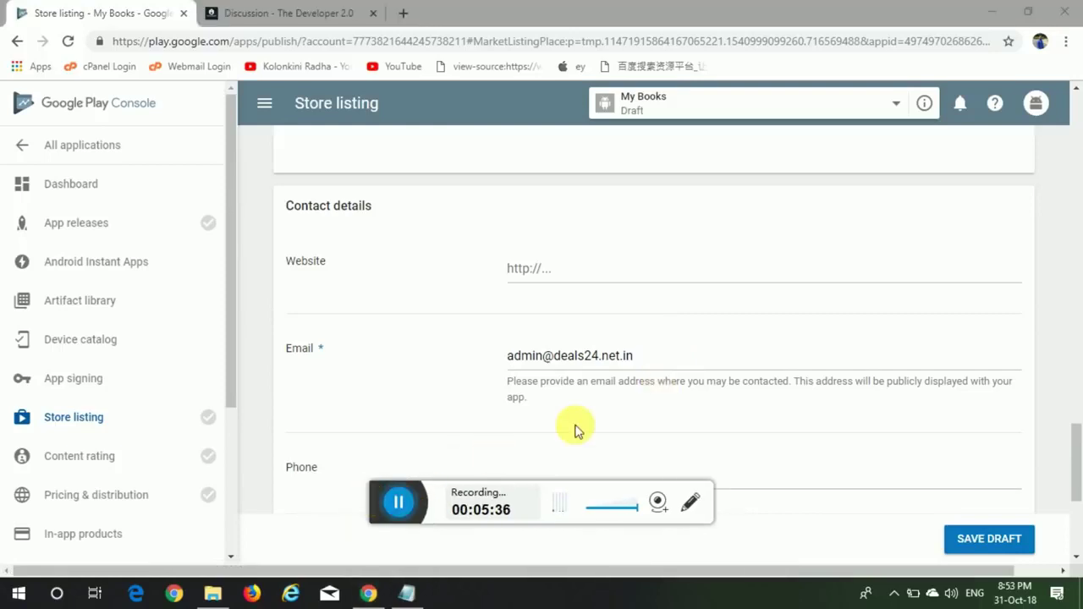
pyautogui.moveTo(675, 356); pyautogui.dragTo(492, 356)
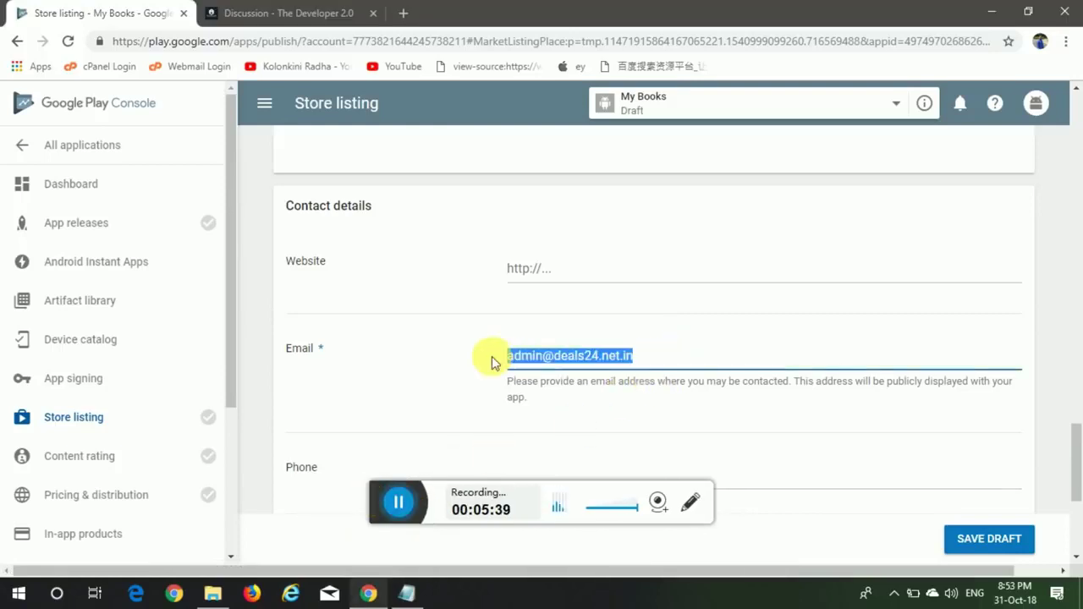
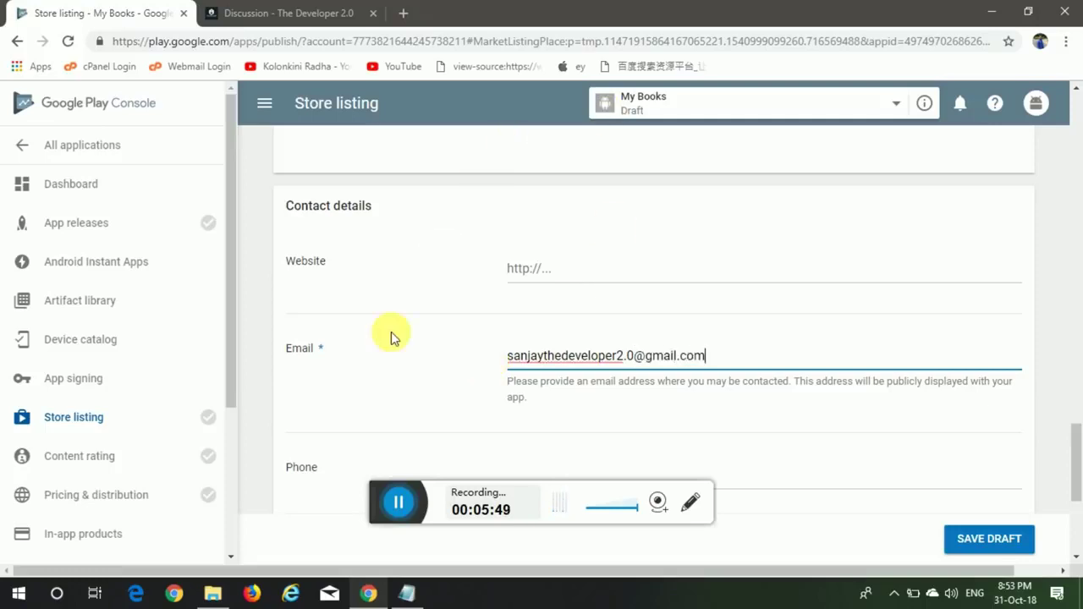
# Step: Scroll down to the required Privacy Policy section with its blank URL field
pyautogui.scroll(-2, 411, 381)
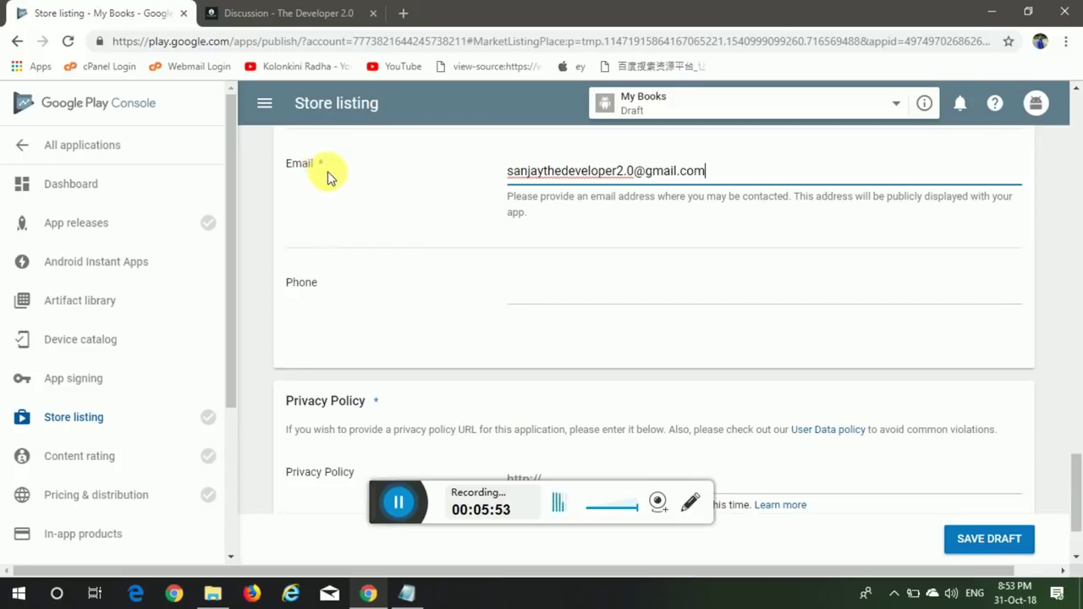
pyautogui.scroll(-1, 415, 273)
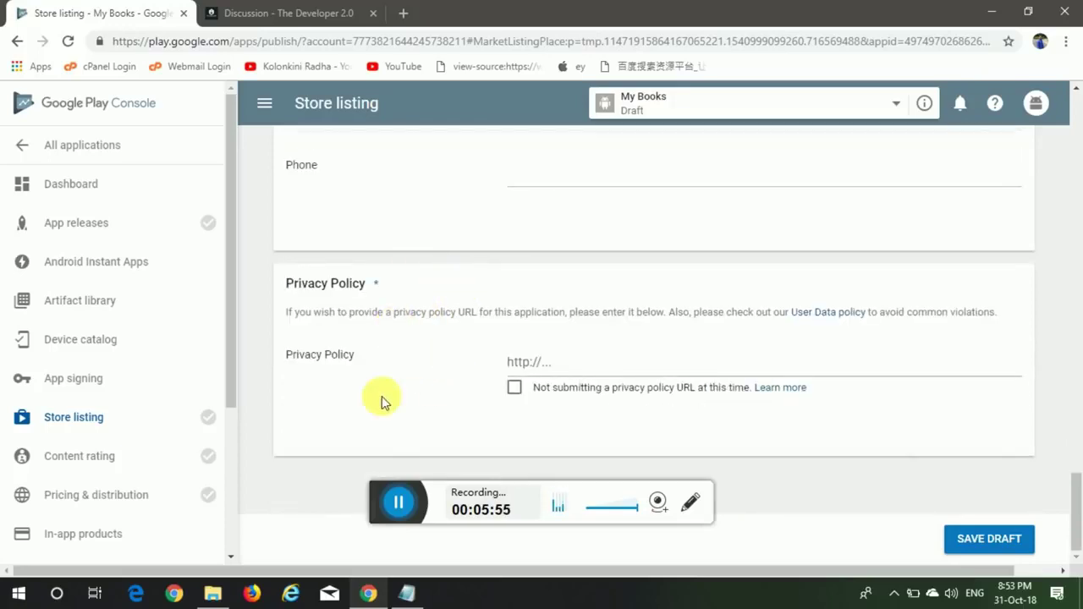
pyautogui.click(394, 503)
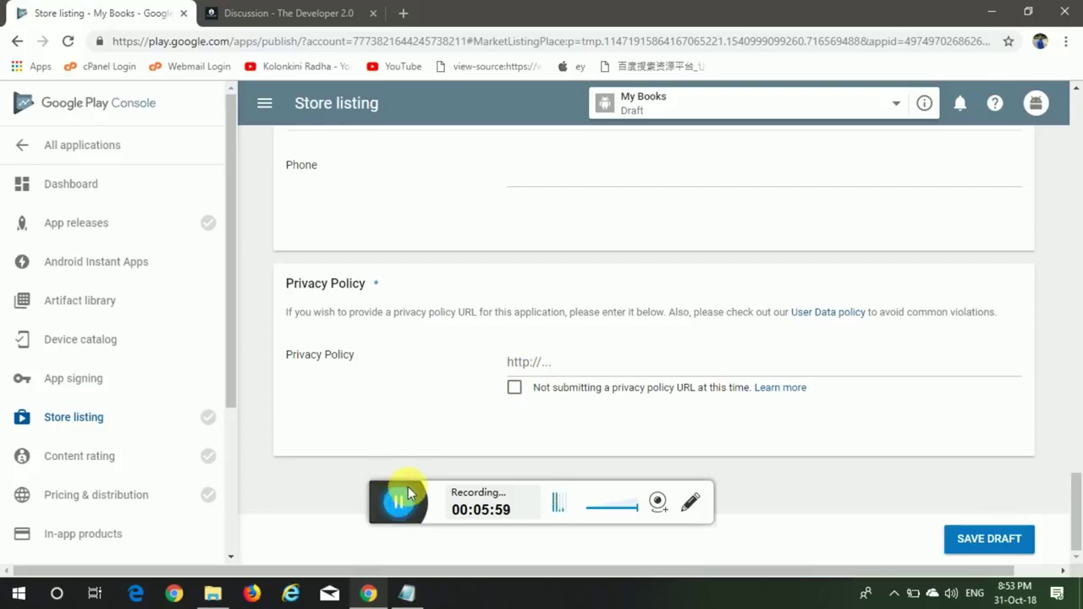
pyautogui.click(402, 500)
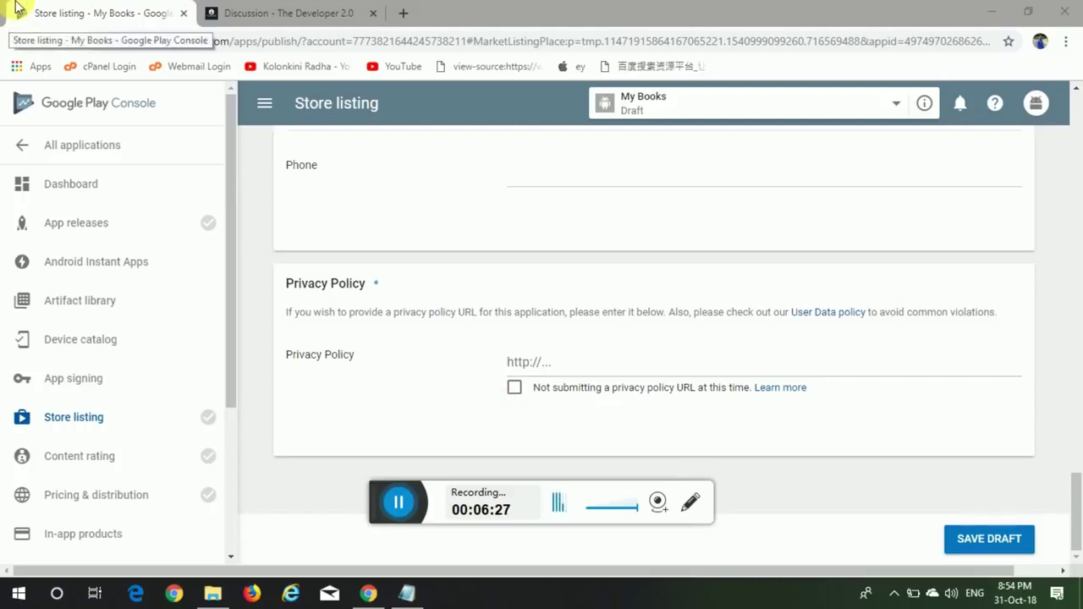
# Step: Run a Google search for 'appsgeyser privacy policy' in a new Chrome tab
pyautogui.click(396, 17)
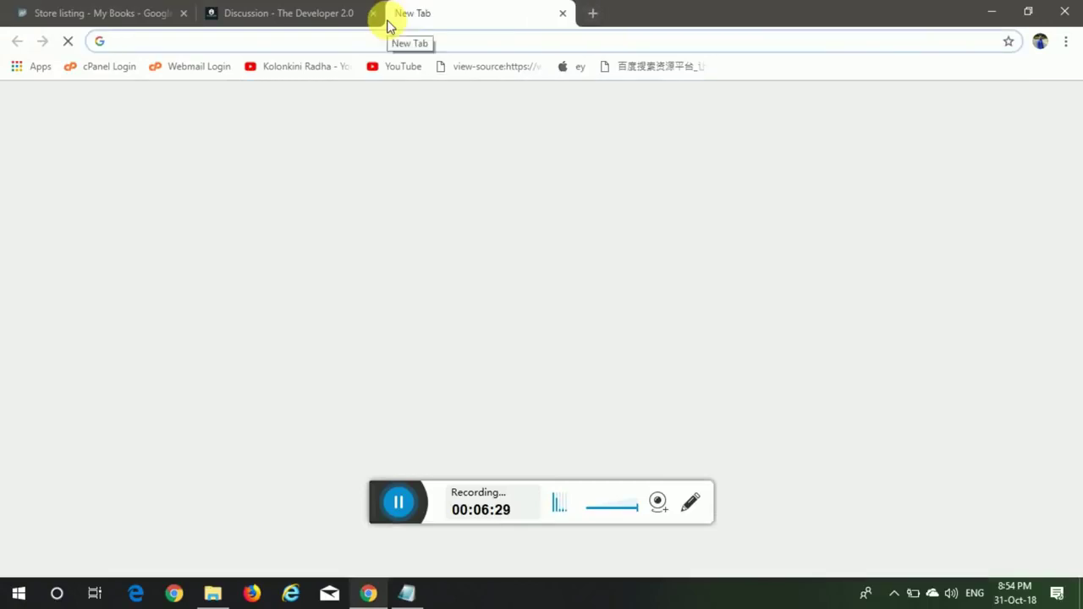
pyautogui.write('app')
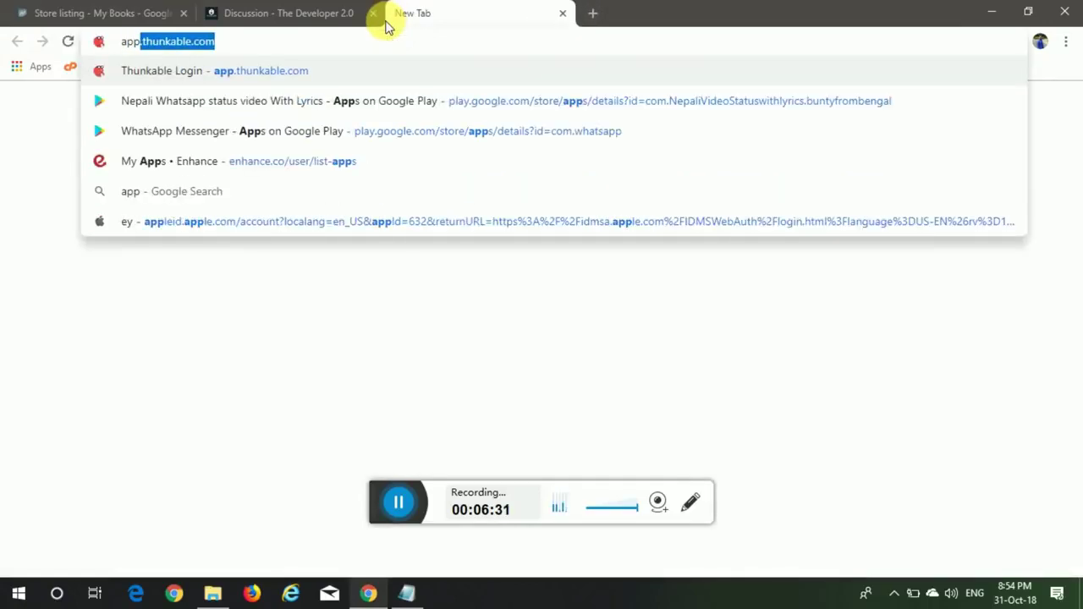
pyautogui.write('y')
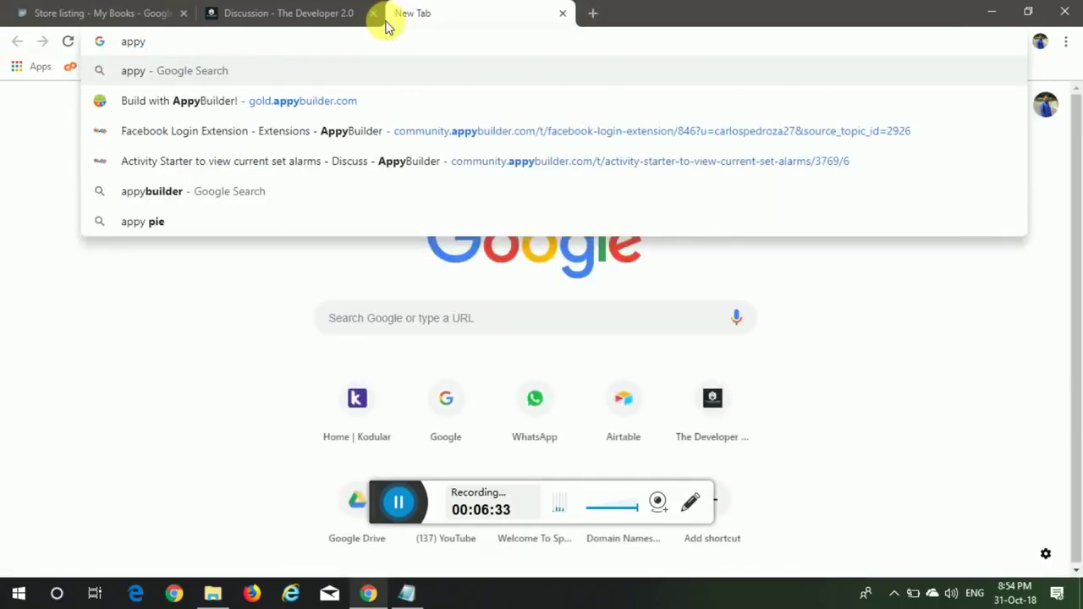
pyautogui.press('Escape')
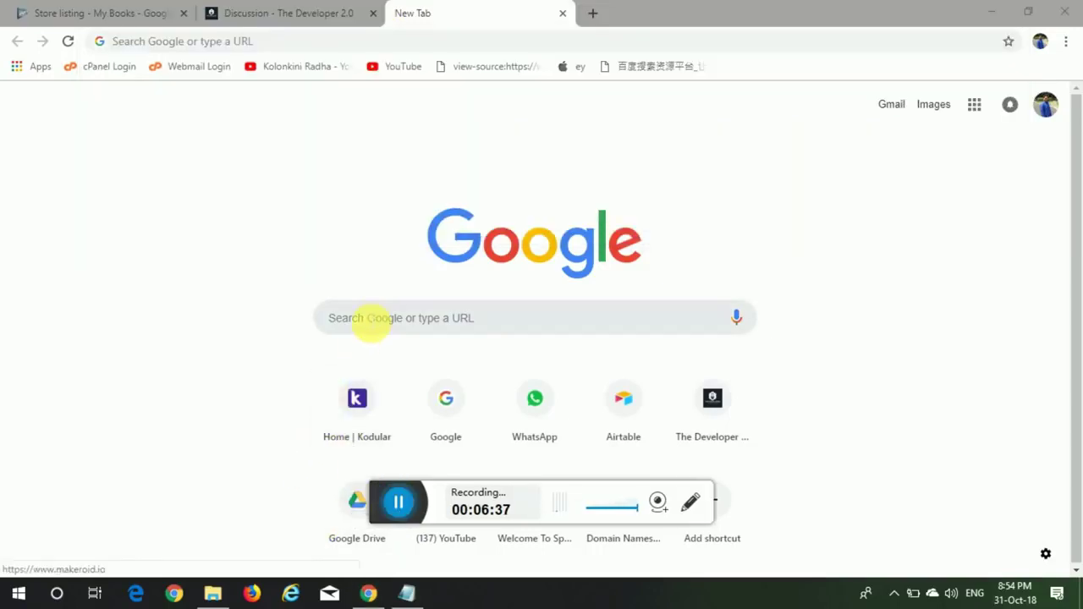
pyautogui.click(369, 318)
pyautogui.write('apps')
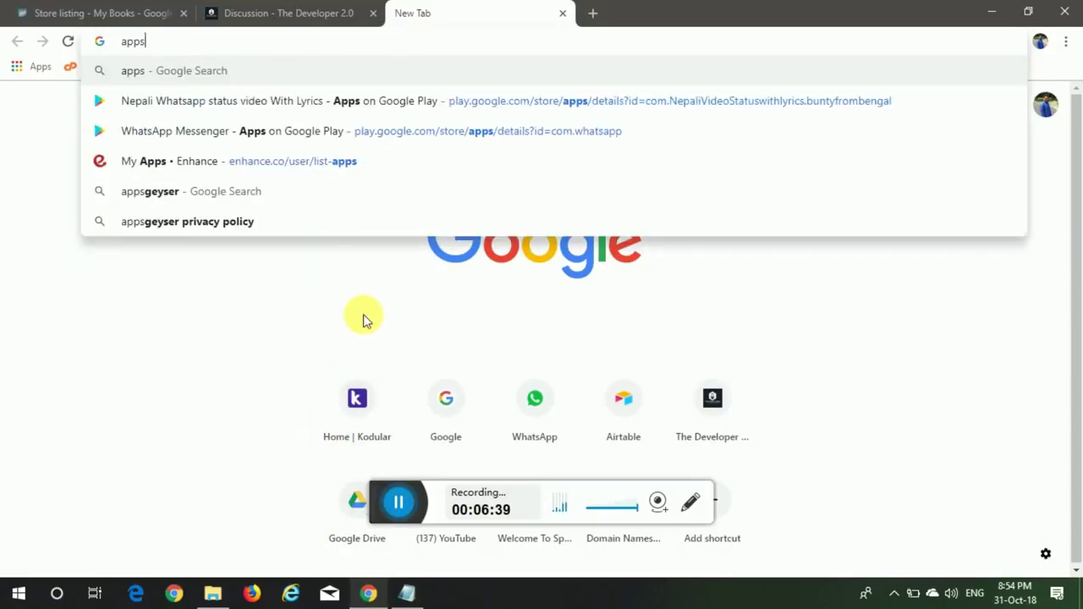
pyautogui.write(' gys')
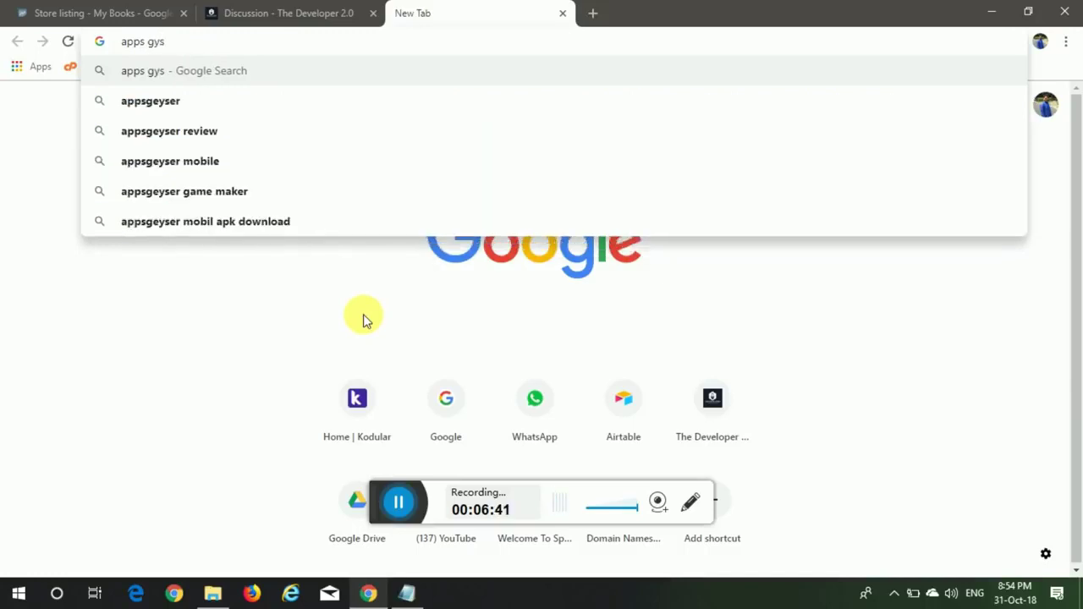
pyautogui.press('Down')
pyautogui.write('pr')
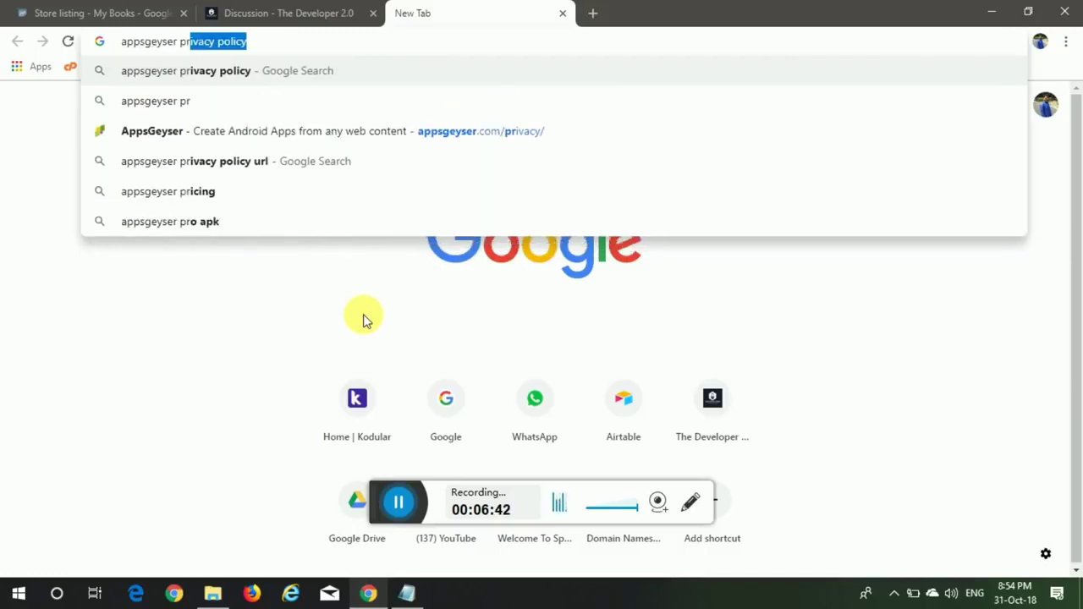
pyautogui.press('Return')
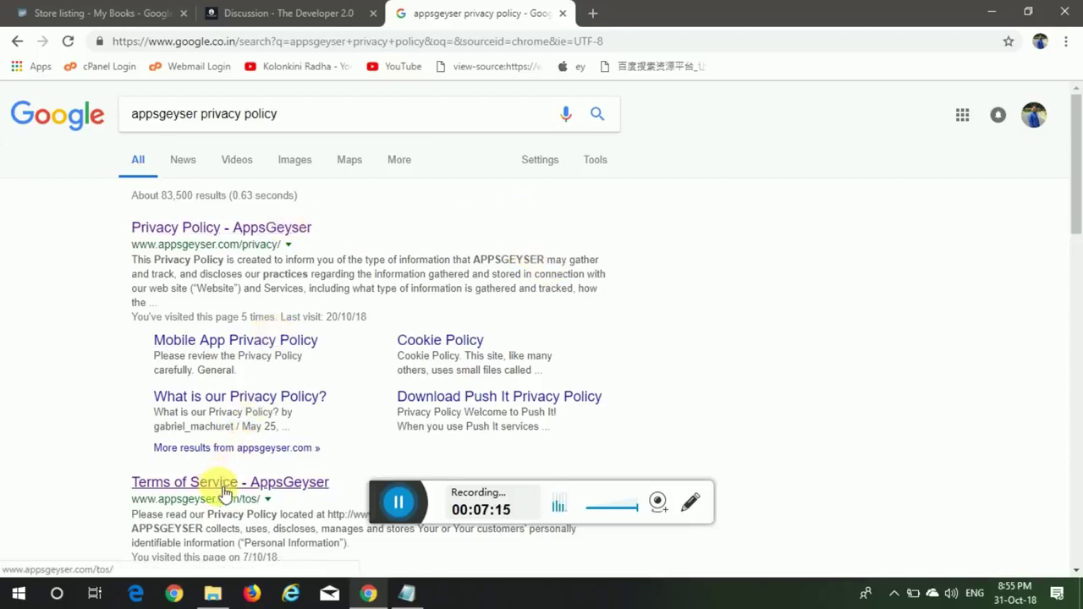
pyautogui.click(246, 240)
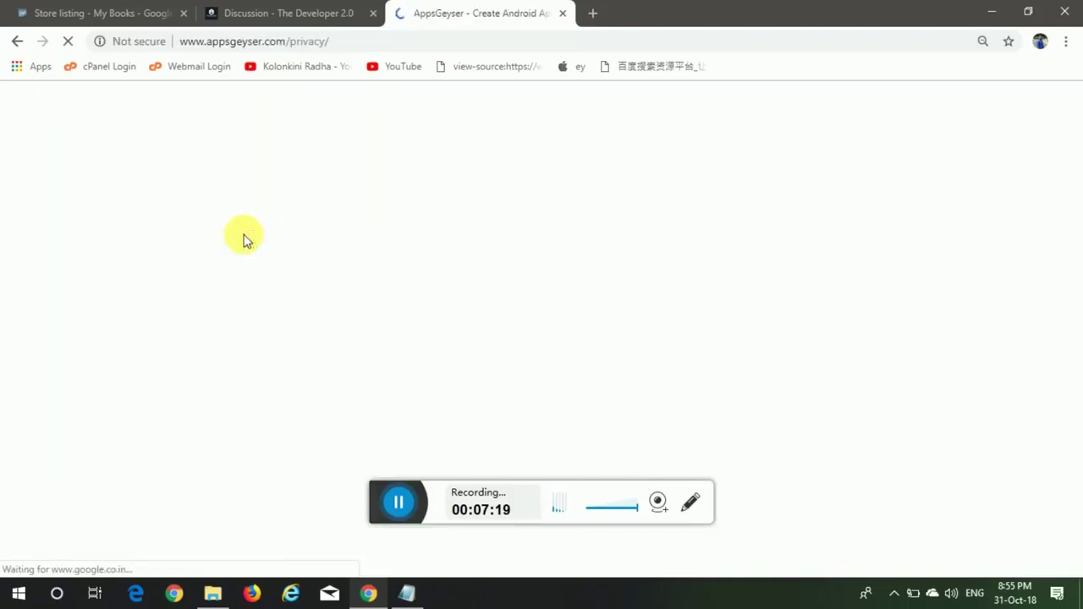
pyautogui.click(355, 44)
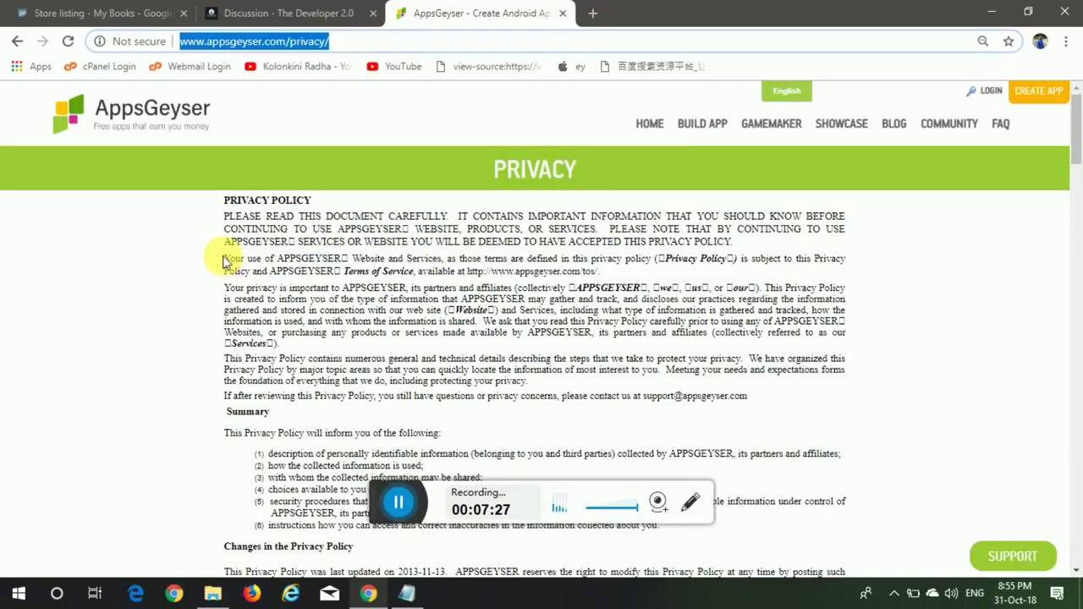
pyautogui.scroll(-2, 285, 338)
pyautogui.scroll(-5, 283, 347)
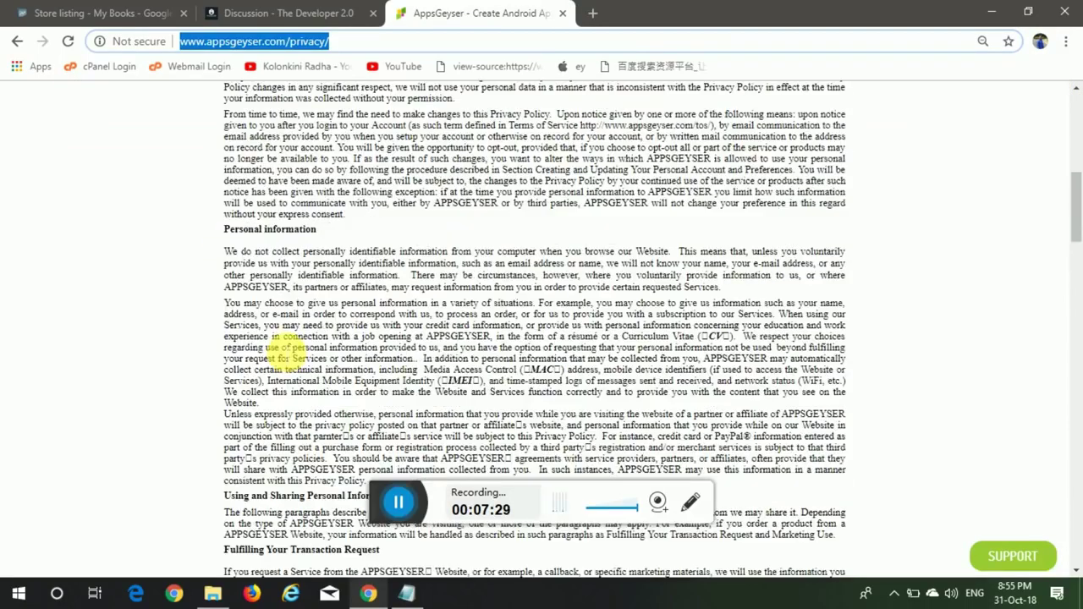
pyautogui.scroll(10, 285, 345)
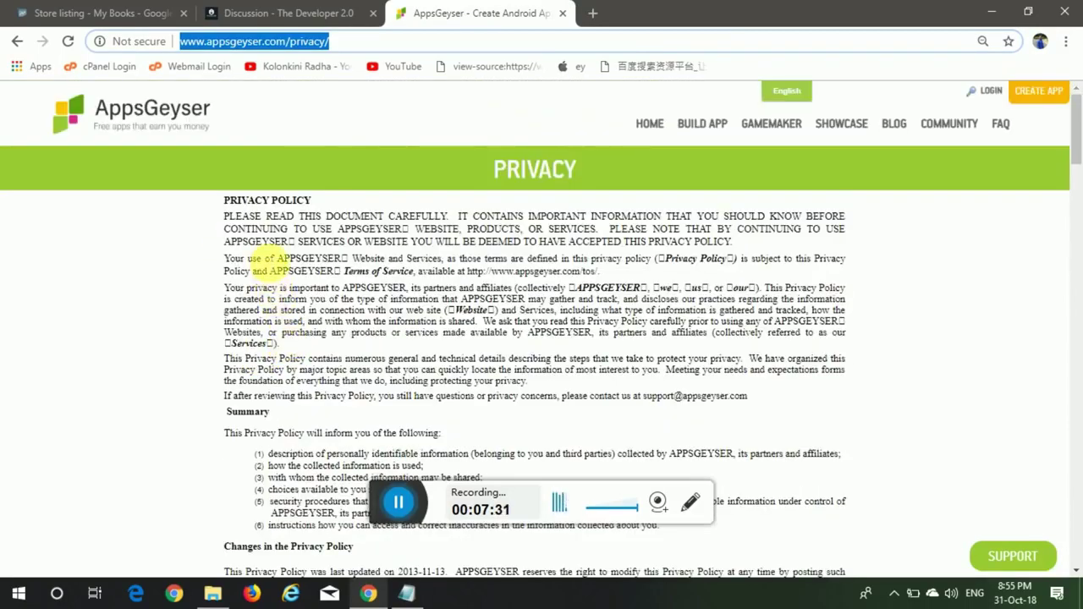
pyautogui.click(93, 15)
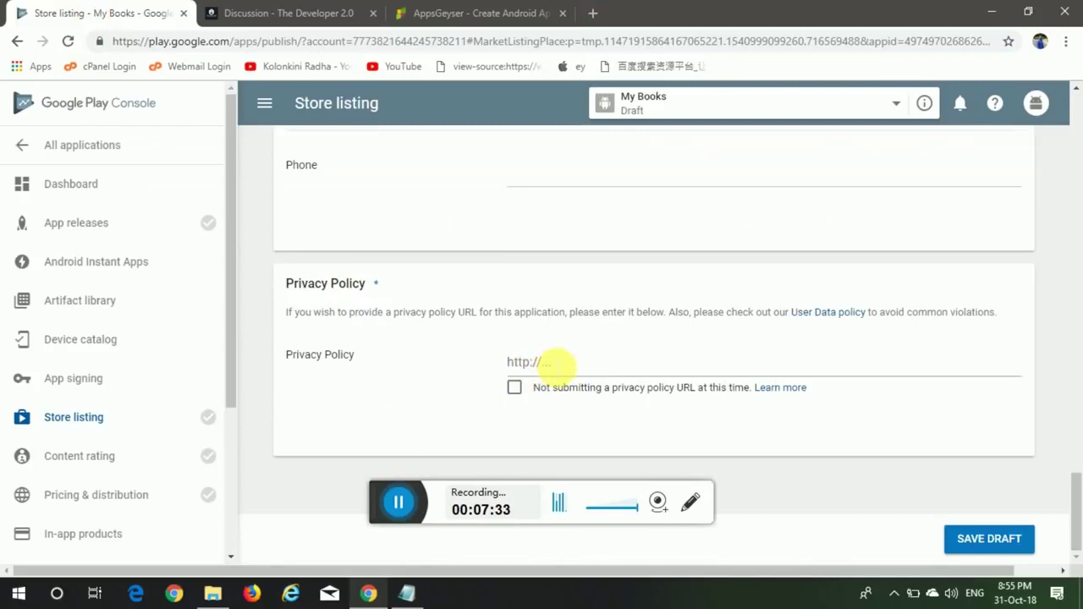
pyautogui.click(555, 364)
pyautogui.write('http://www.appsgeyser.com/privacy/')
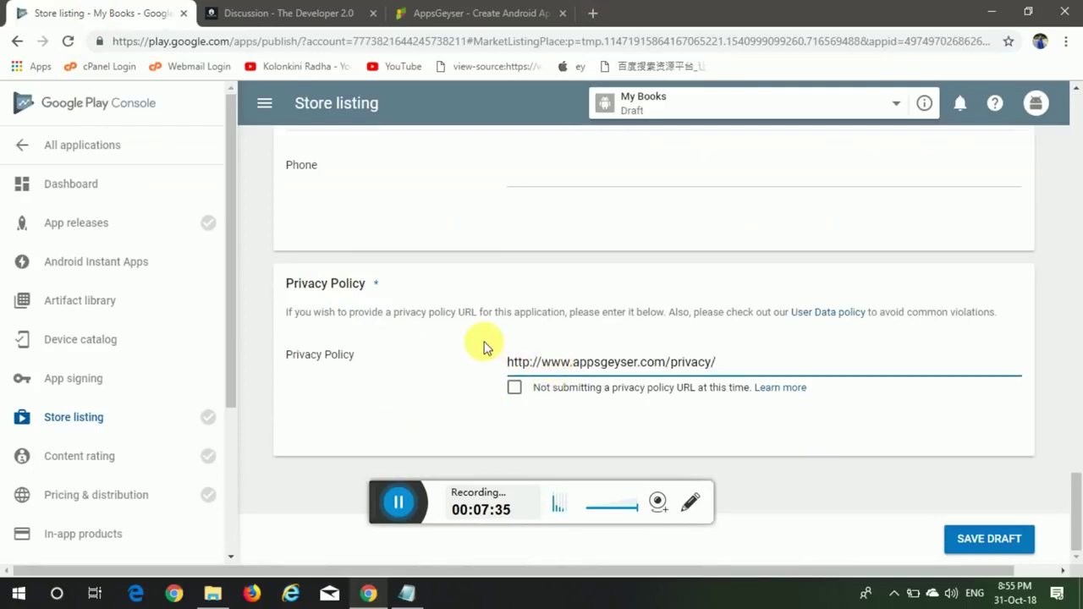
pyautogui.click(976, 533)
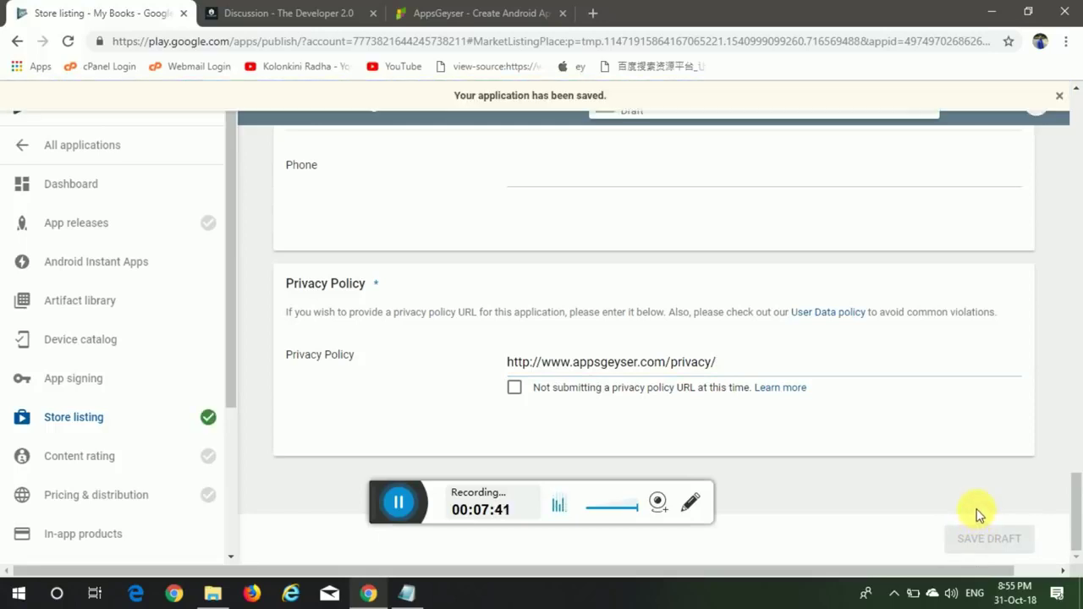
# Step: Manage the Production track under App releases and create a new release
pyautogui.click(75, 234)
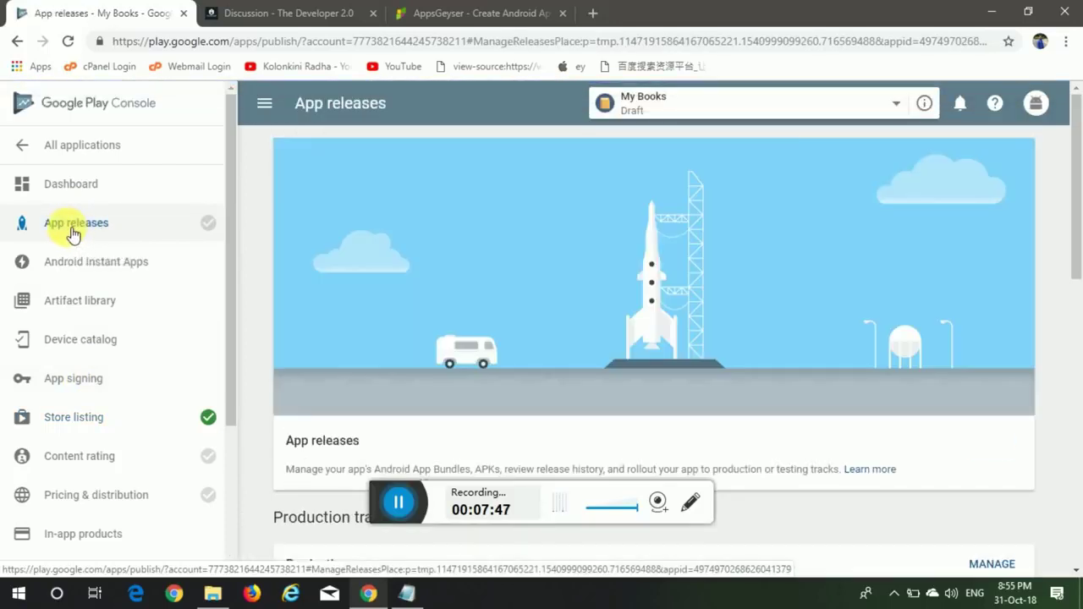
pyautogui.scroll(-2, 435, 291)
pyautogui.scroll(-2, 759, 341)
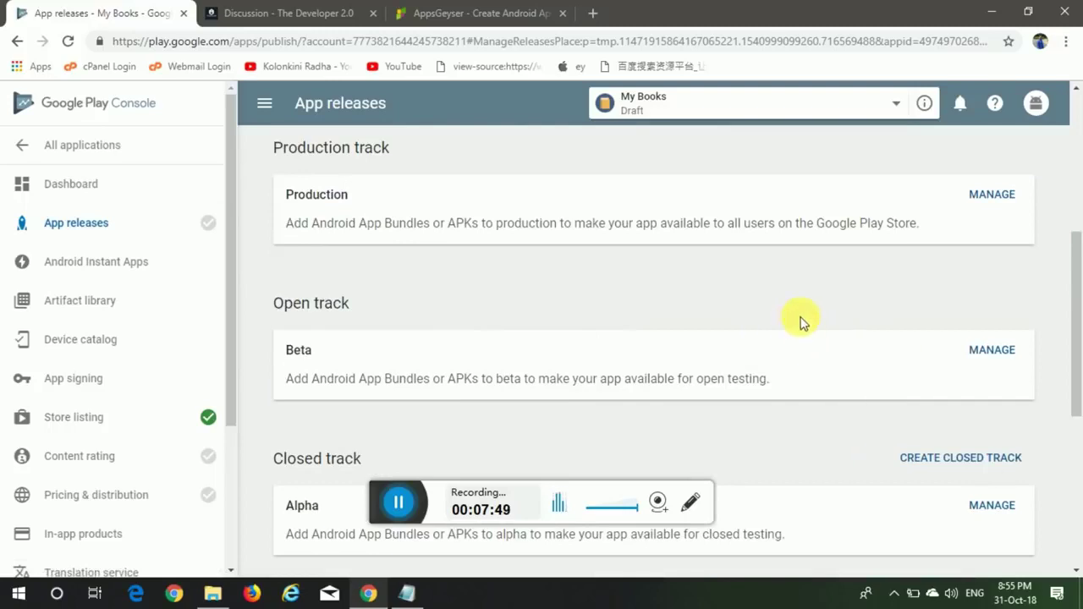
pyautogui.click(1003, 199)
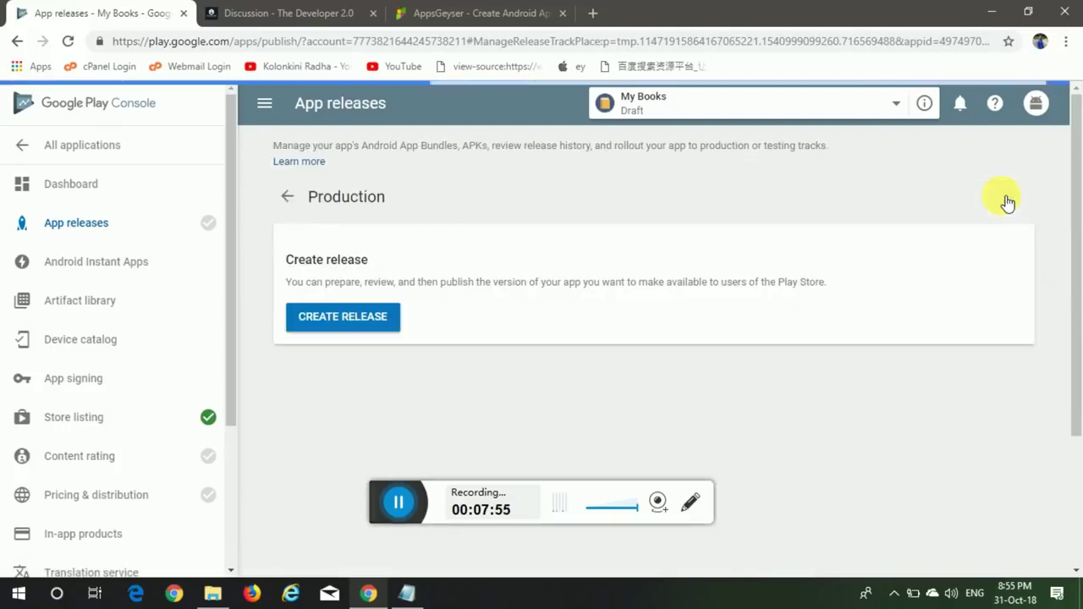
pyautogui.scroll(-2, 687, 307)
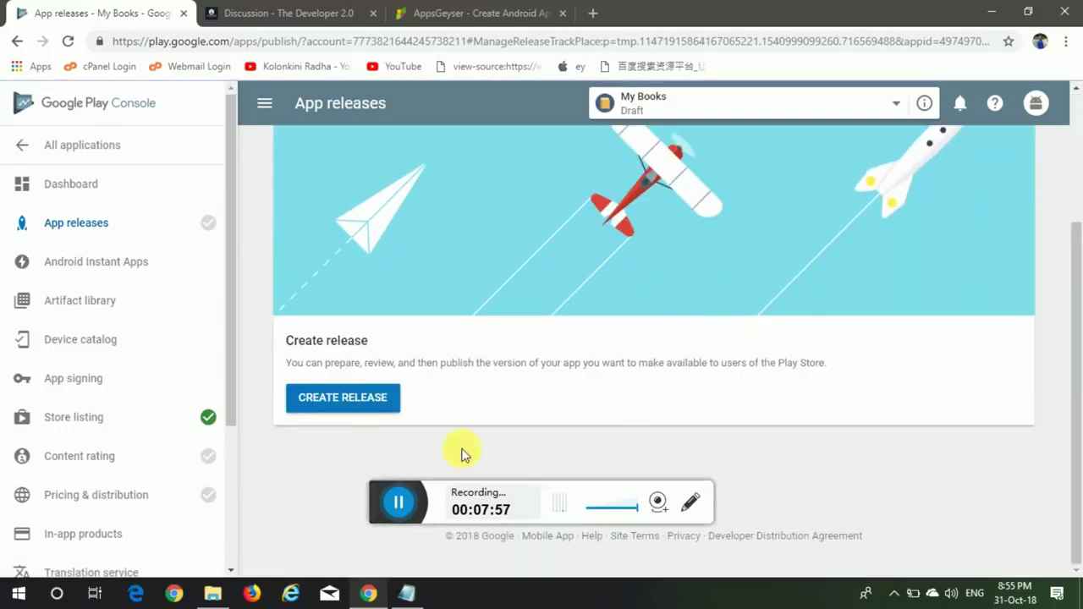
pyautogui.click(363, 397)
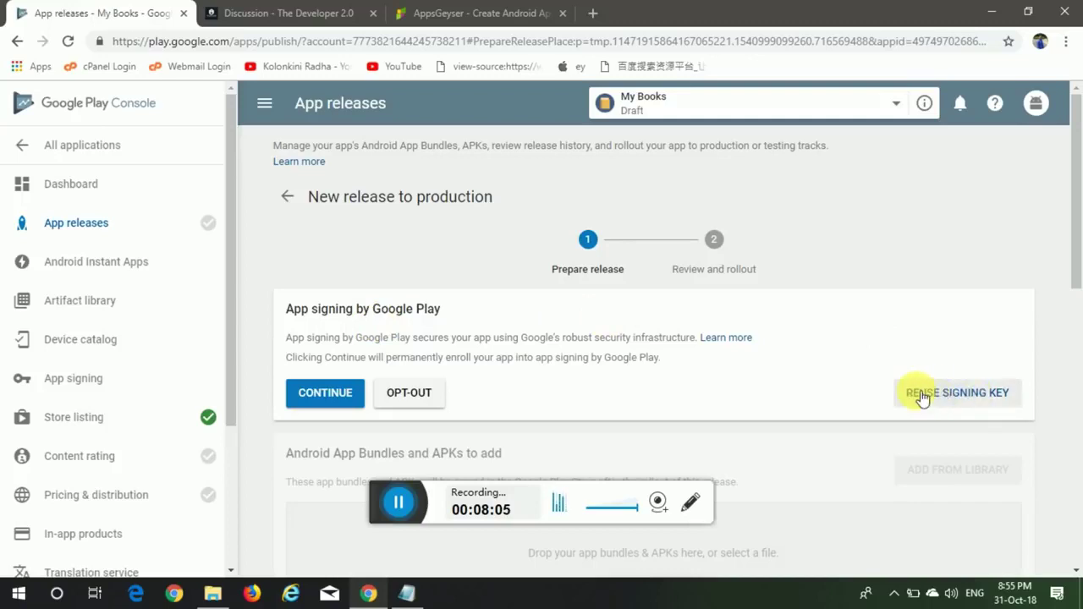
# Step: Opt into Google Play app signing and upload My Books.apk (version code 1, 11.58 MB)
pyautogui.click(348, 395)
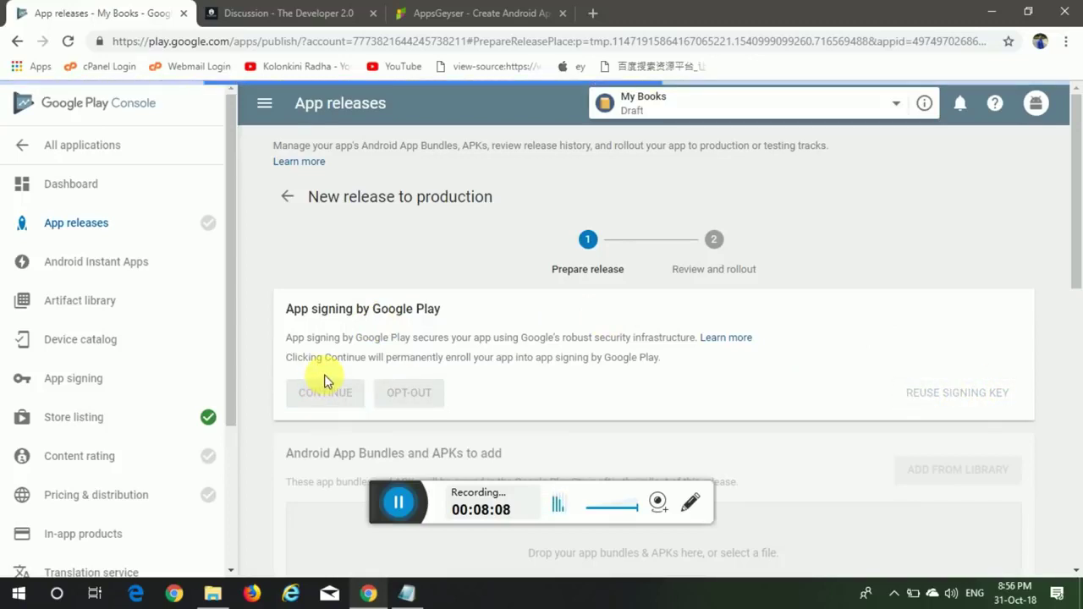
pyautogui.scroll(-2, 369, 338)
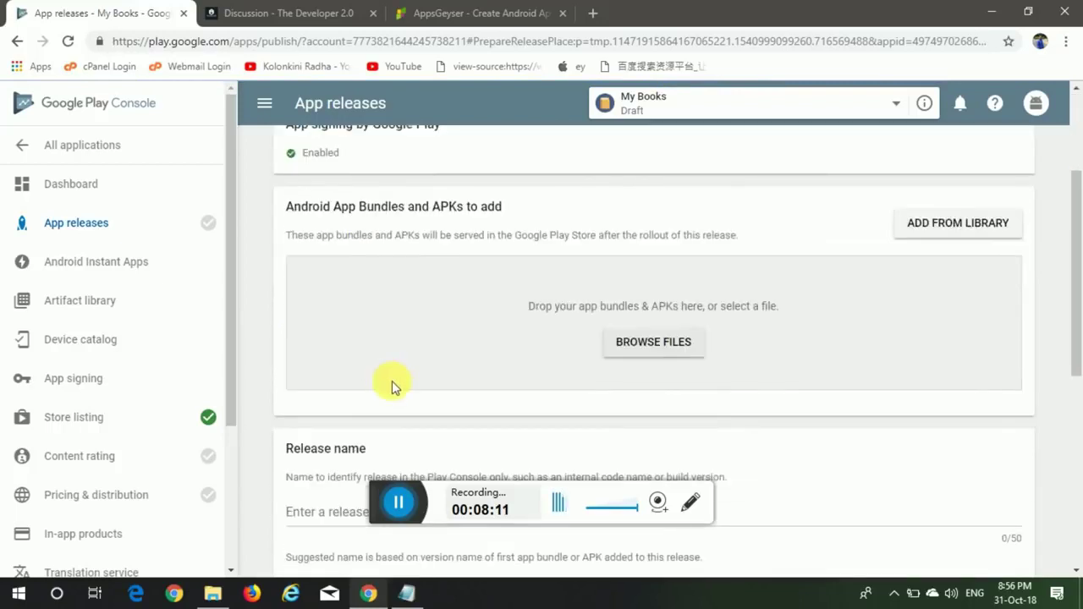
pyautogui.click(635, 341)
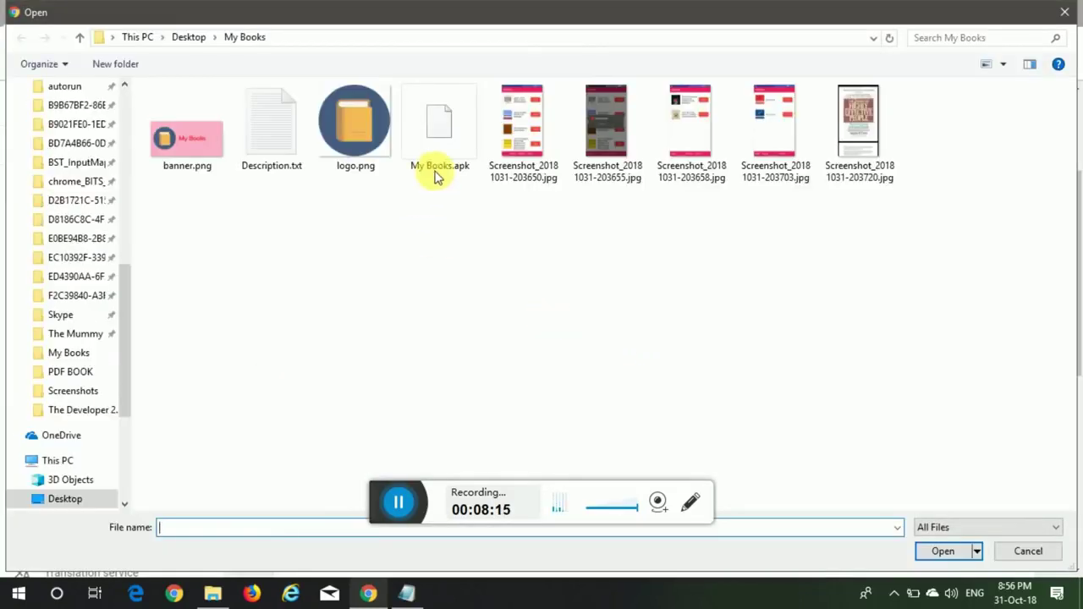
pyautogui.click(438, 169)
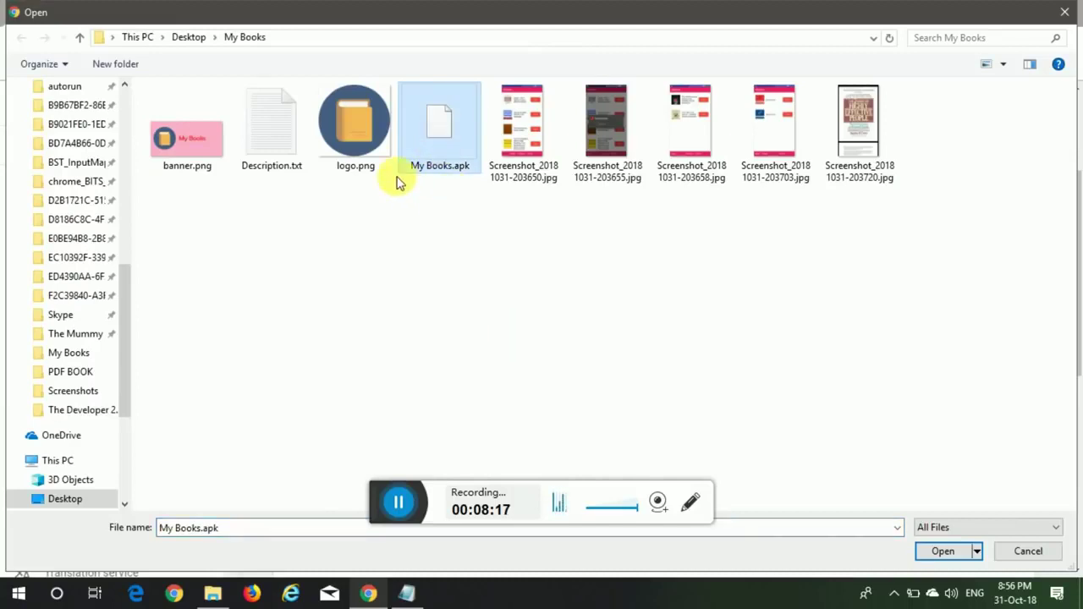
pyautogui.click(946, 550)
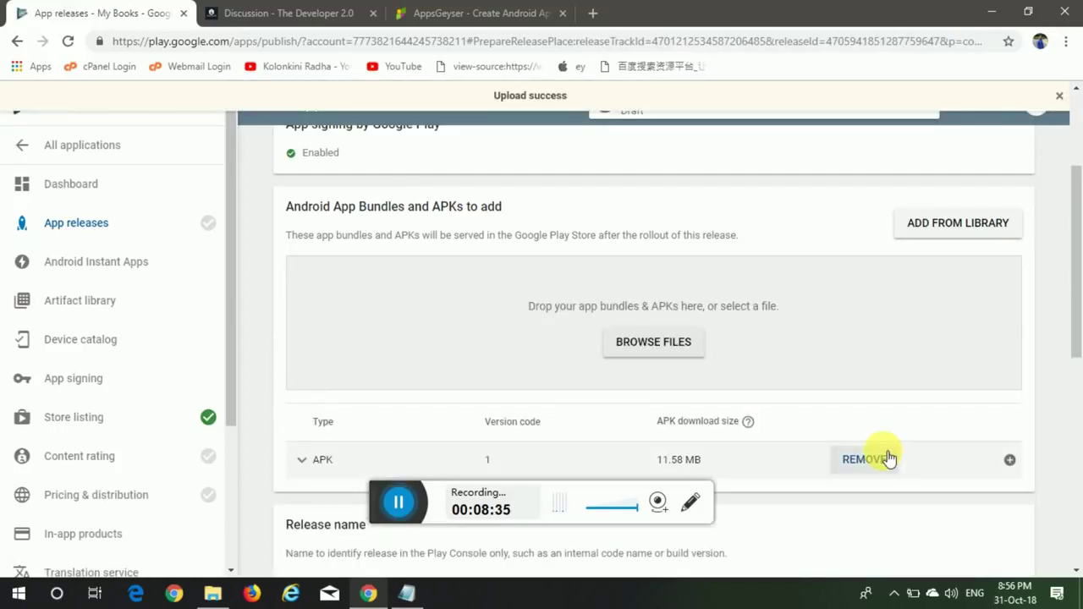
# Step: Replace the placeholder en-US release notes with '1st Release' and save them
pyautogui.scroll(-2, 446, 430)
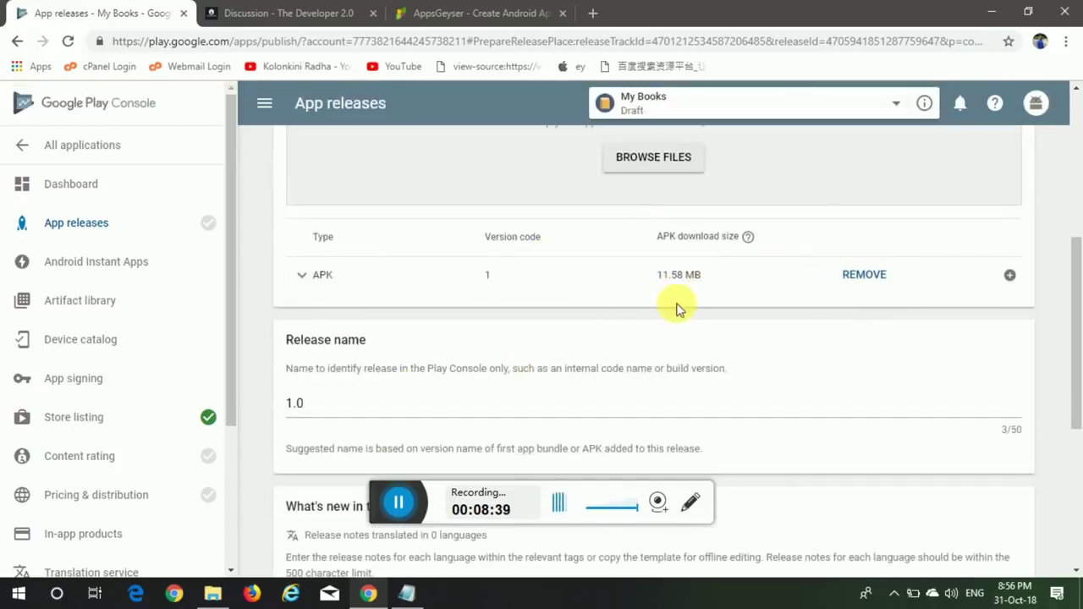
pyautogui.scroll(-4, 677, 308)
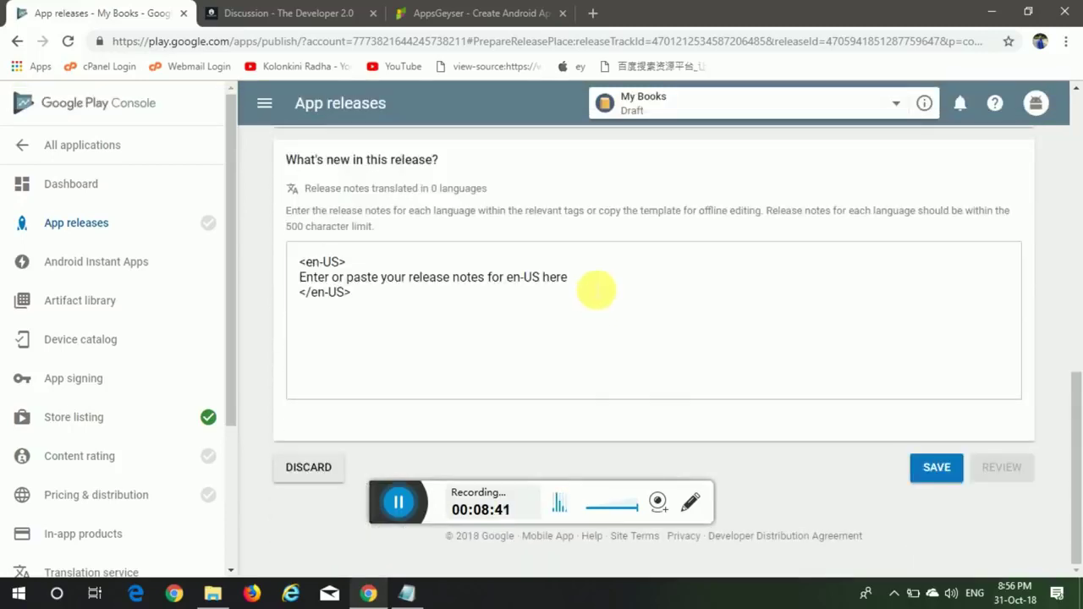
pyautogui.click(585, 280)
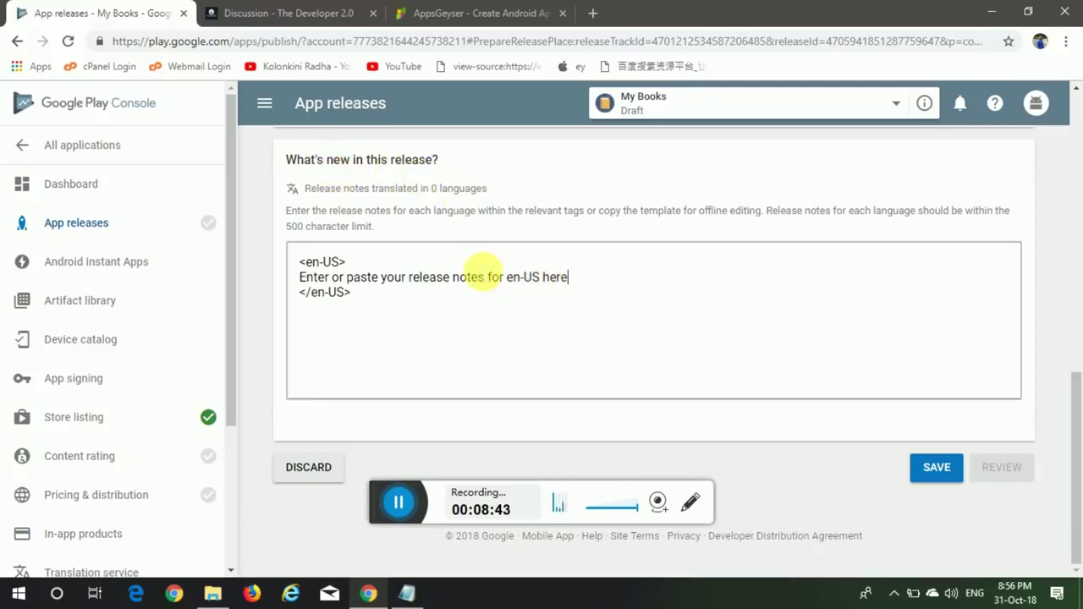
pyautogui.keyDown('shift'); pyautogui.click(299, 278); pyautogui.keyUp('shift')
pyautogui.press('Right')
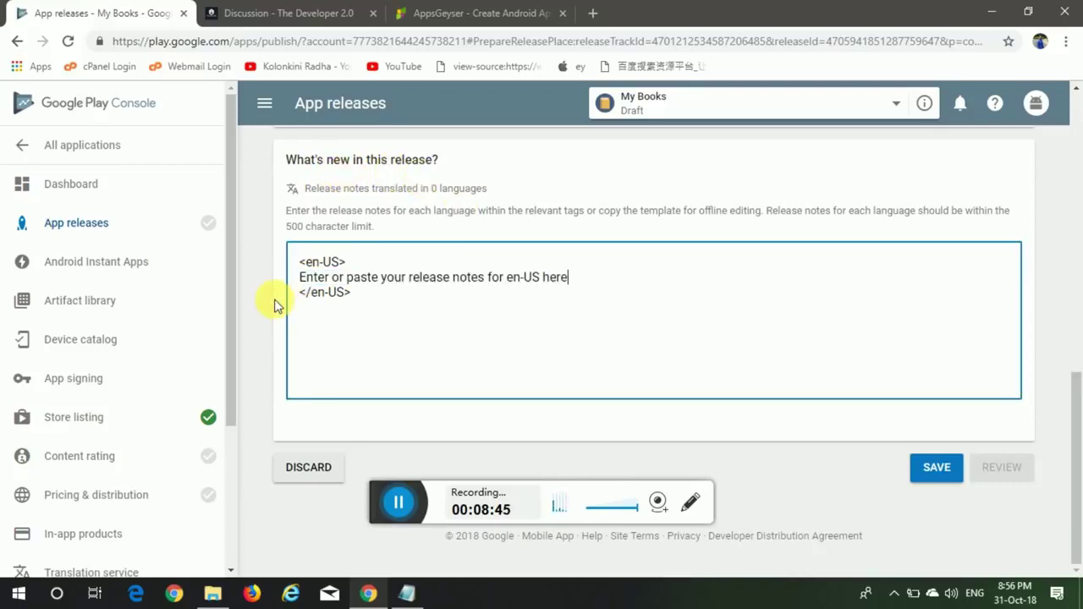
pyautogui.hotkey('ctrl', 'a')
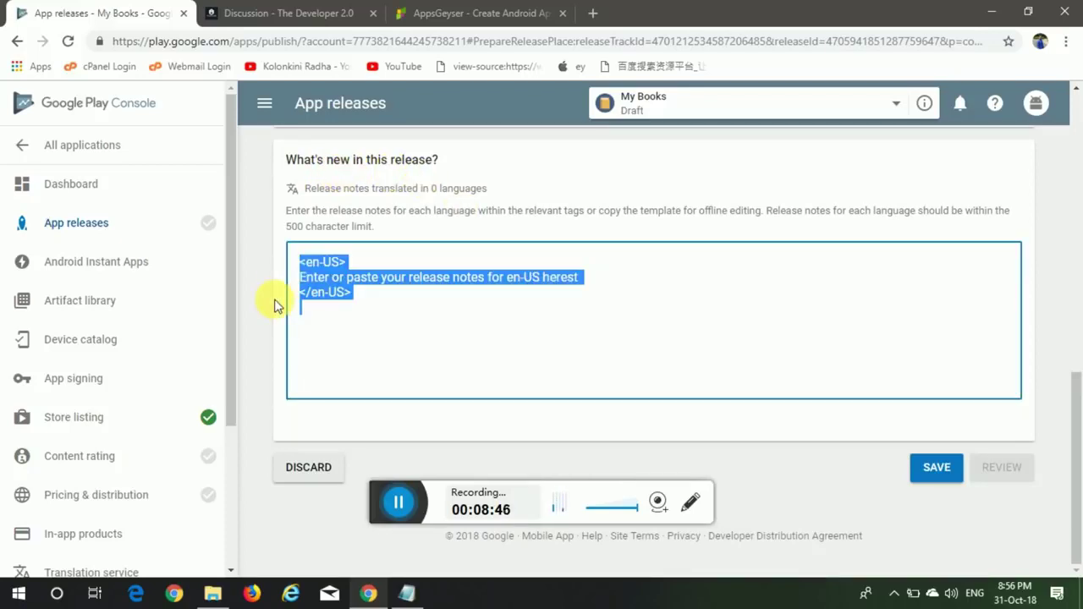
pyautogui.click(357, 311)
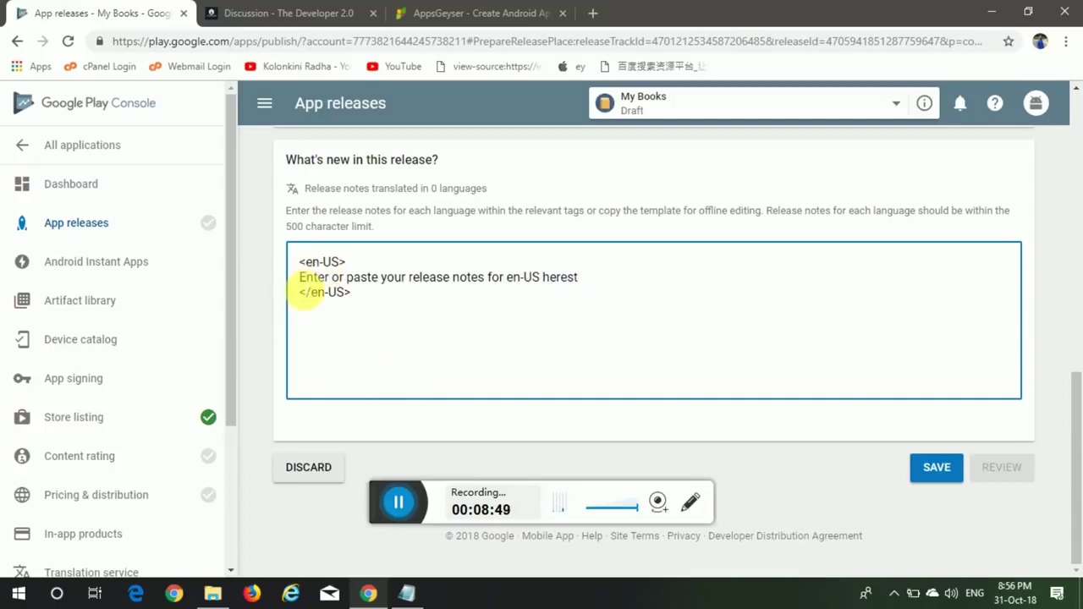
pyautogui.moveTo(299, 278); pyautogui.dragTo(615, 282)
pyautogui.press('BackSpace')
pyautogui.write('1st Release')
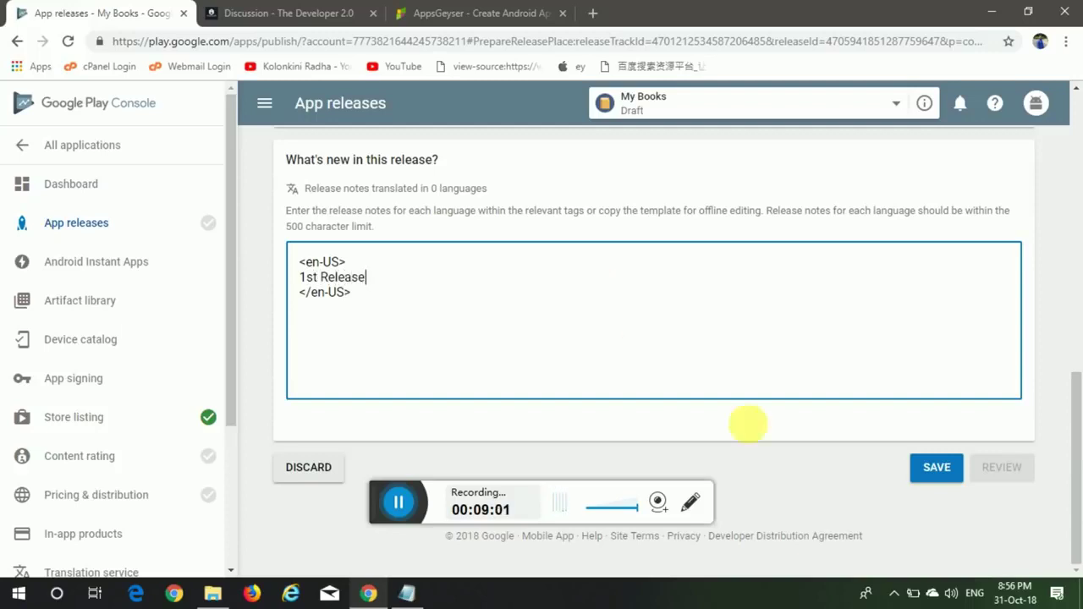
pyautogui.click(936, 467)
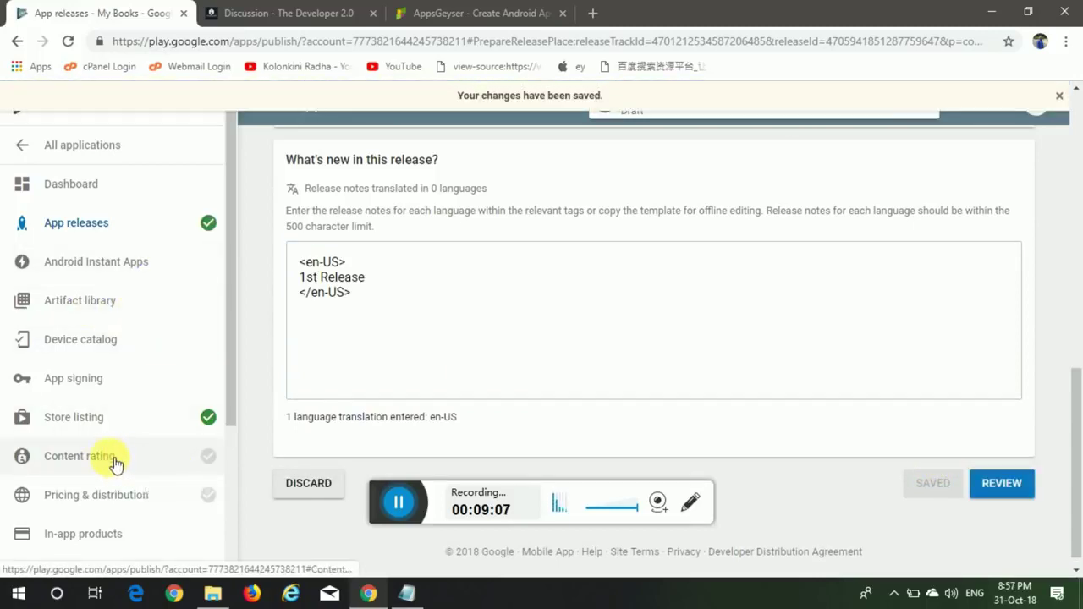
pyautogui.click(80, 458)
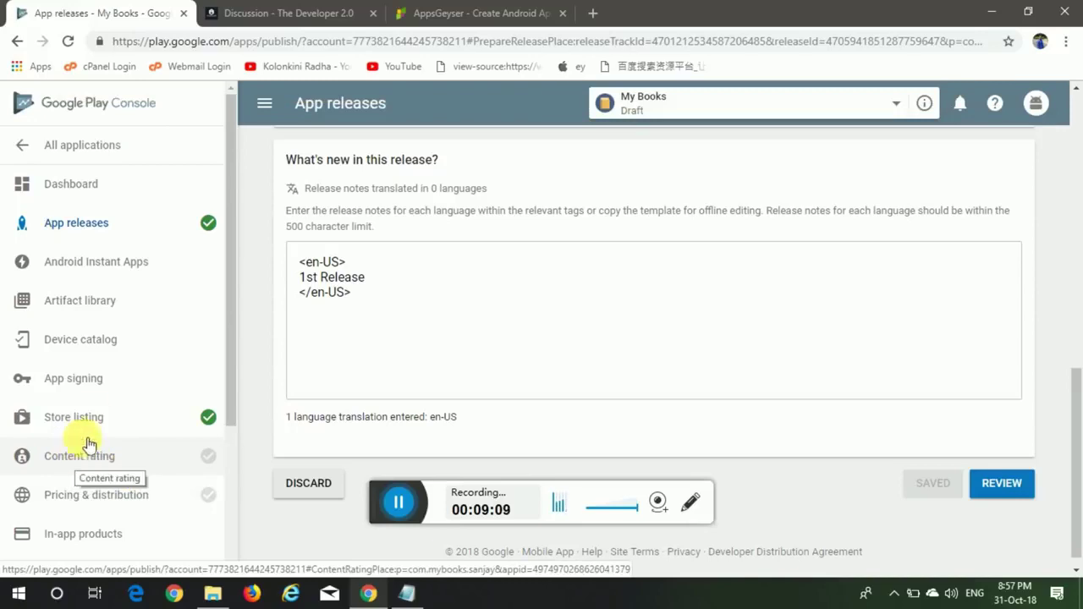
# Step: Open Content rating and continue into the My Books rating questionnaire
pyautogui.click(95, 458)
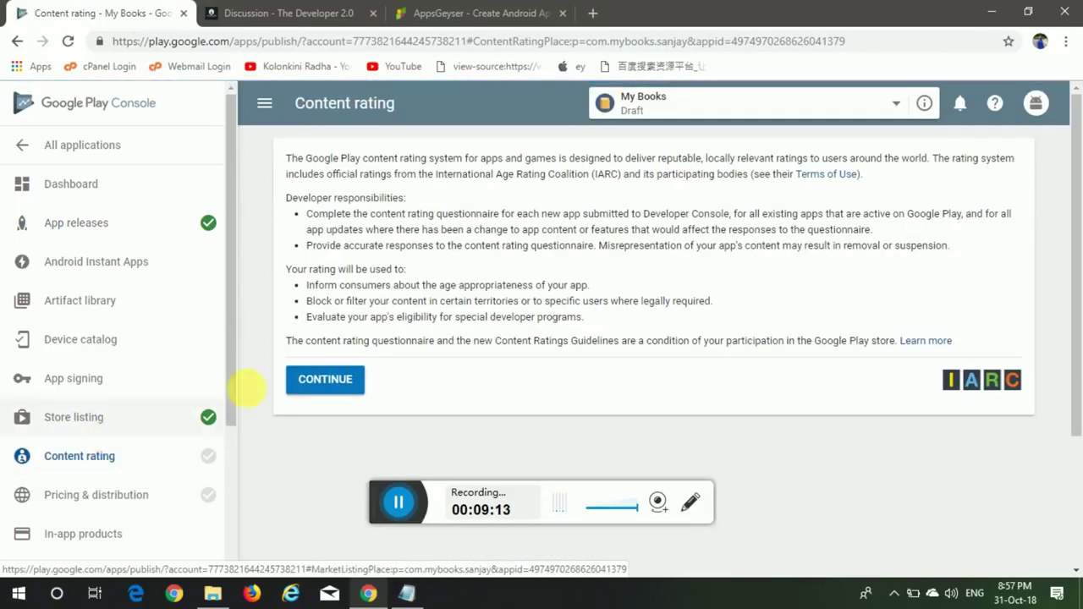
pyautogui.click(313, 383)
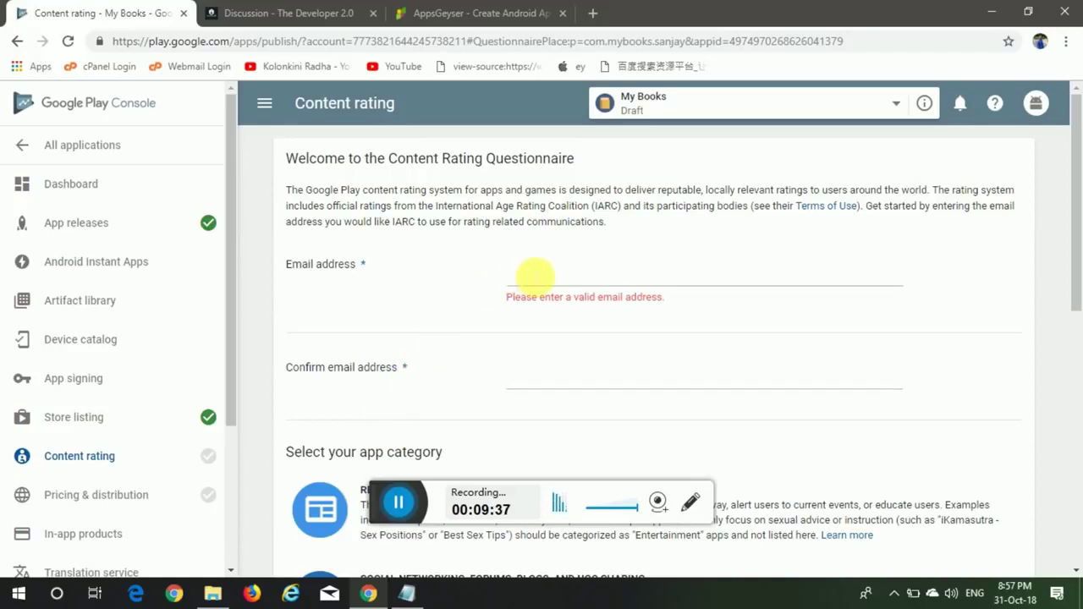
# Step: Enter the contact e-mail address and paste the same address into the confirmation field
pyautogui.click(525, 276)
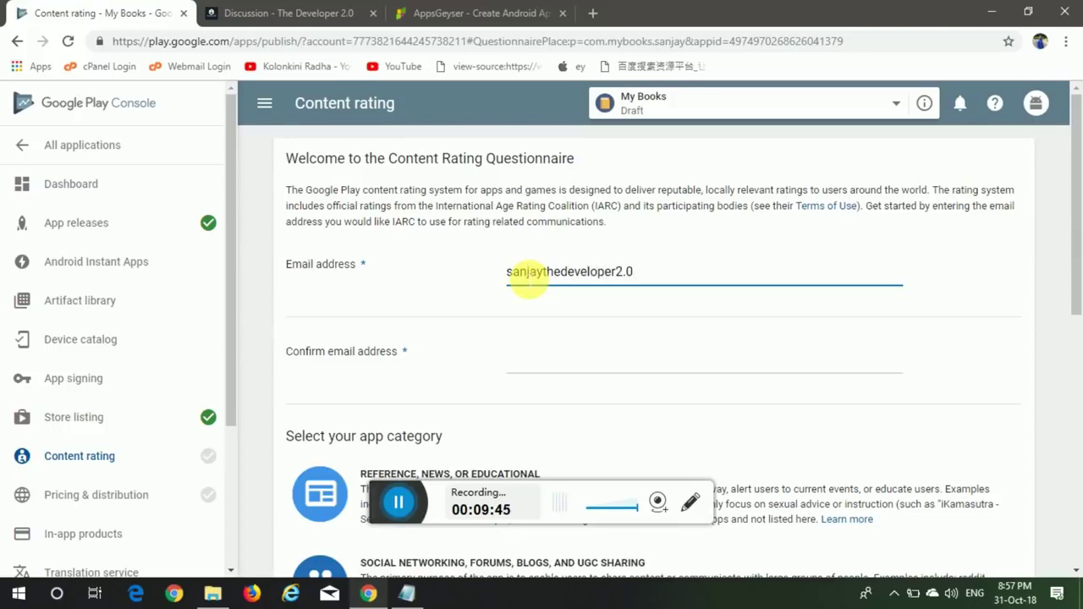
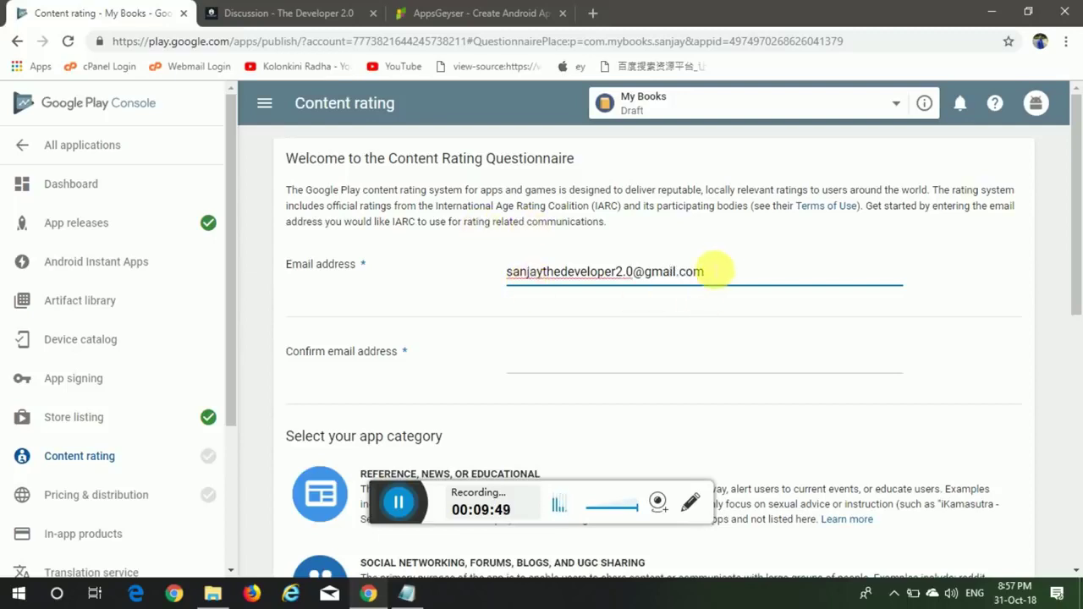
pyautogui.moveTo(716, 271); pyautogui.dragTo(459, 275)
pyautogui.hotkey('ctrl', 'c')
pyautogui.click(544, 360)
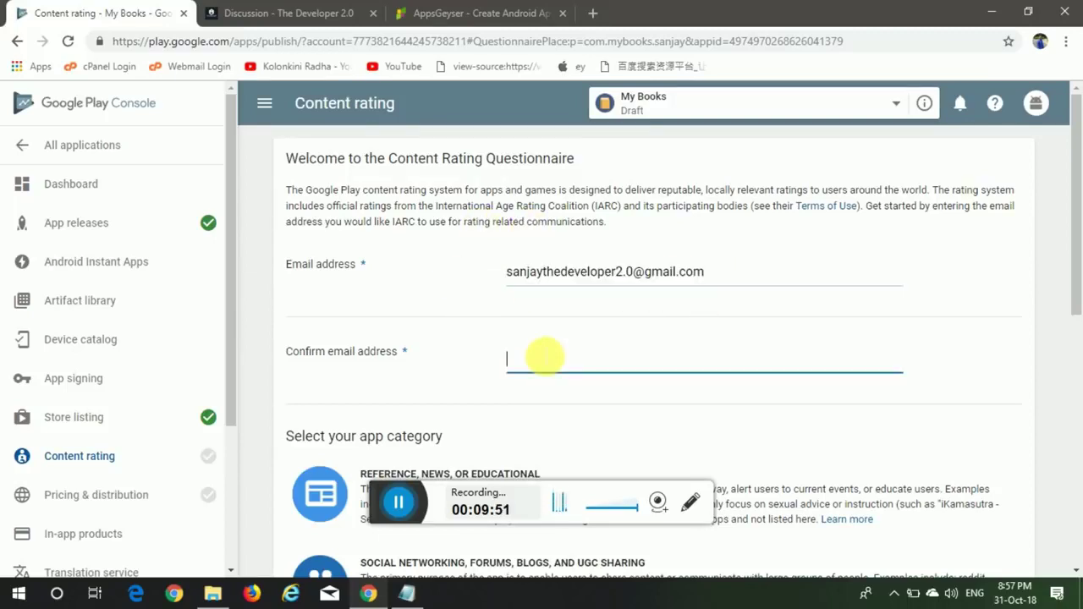
pyautogui.hotkey('ctrl', 'v')
# Step: Choose Reference, News, or Educational as the app category
pyautogui.scroll(-4, 544, 360)
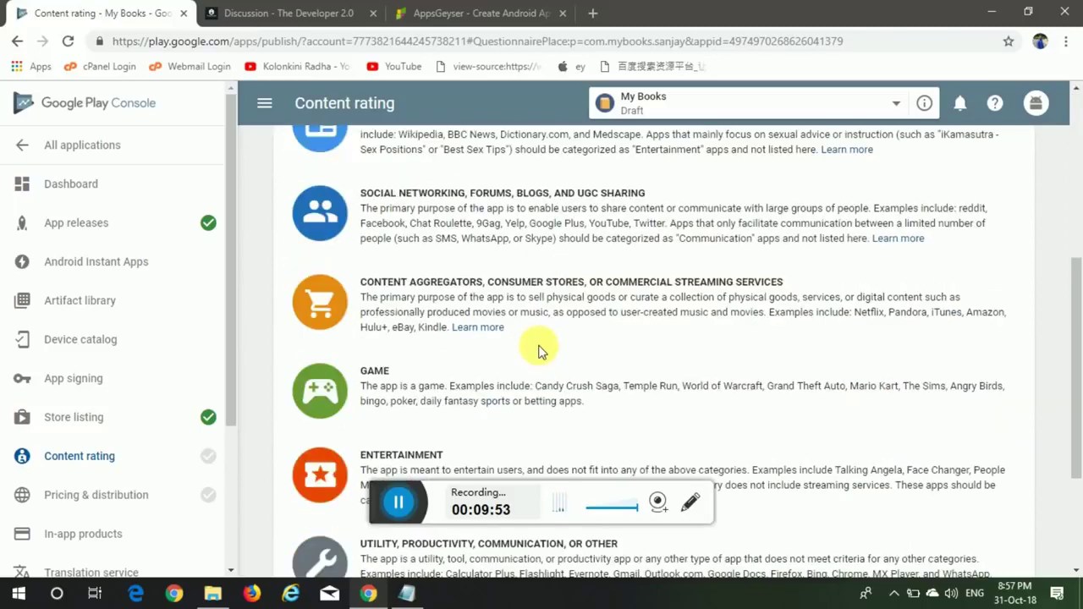
pyautogui.scroll(2, 543, 351)
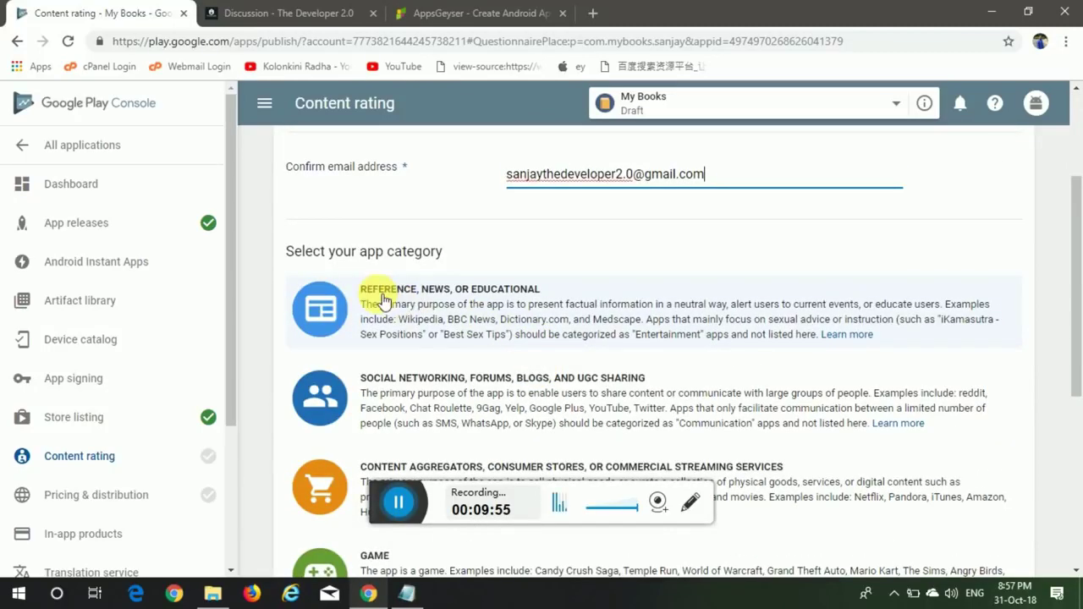
pyautogui.scroll(-3, 355, 406)
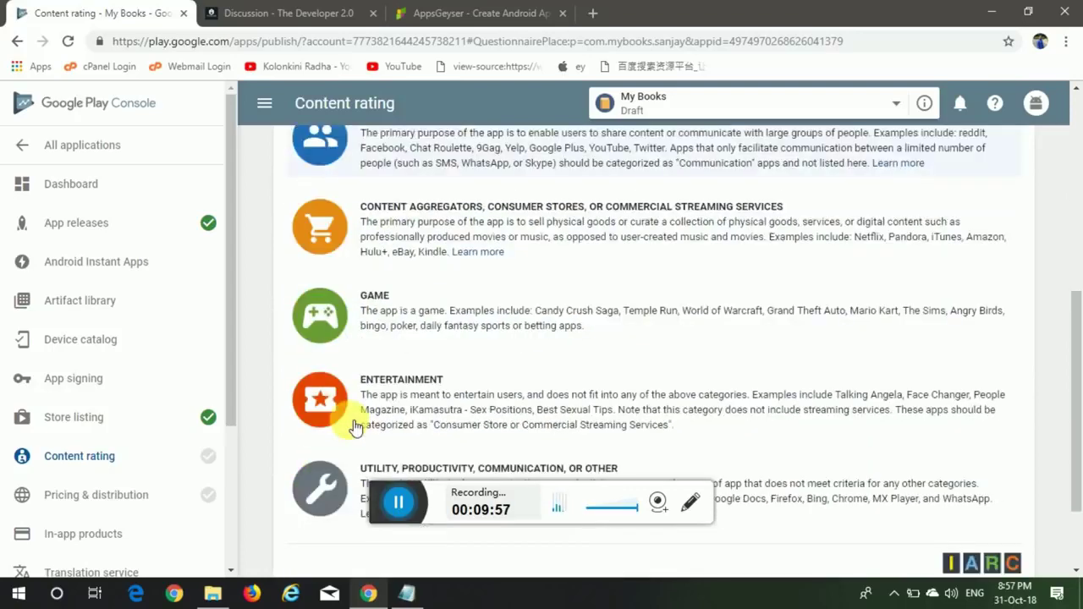
pyautogui.scroll(-1, 347, 423)
pyautogui.scroll(3, 348, 426)
pyautogui.scroll(1, 354, 429)
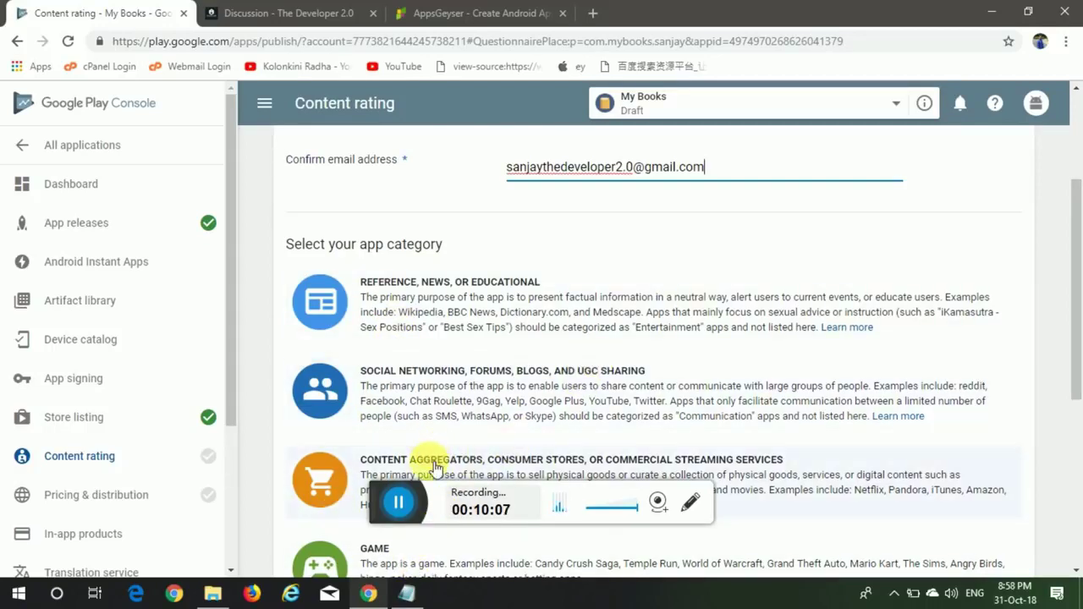
pyautogui.scroll(-2, 434, 468)
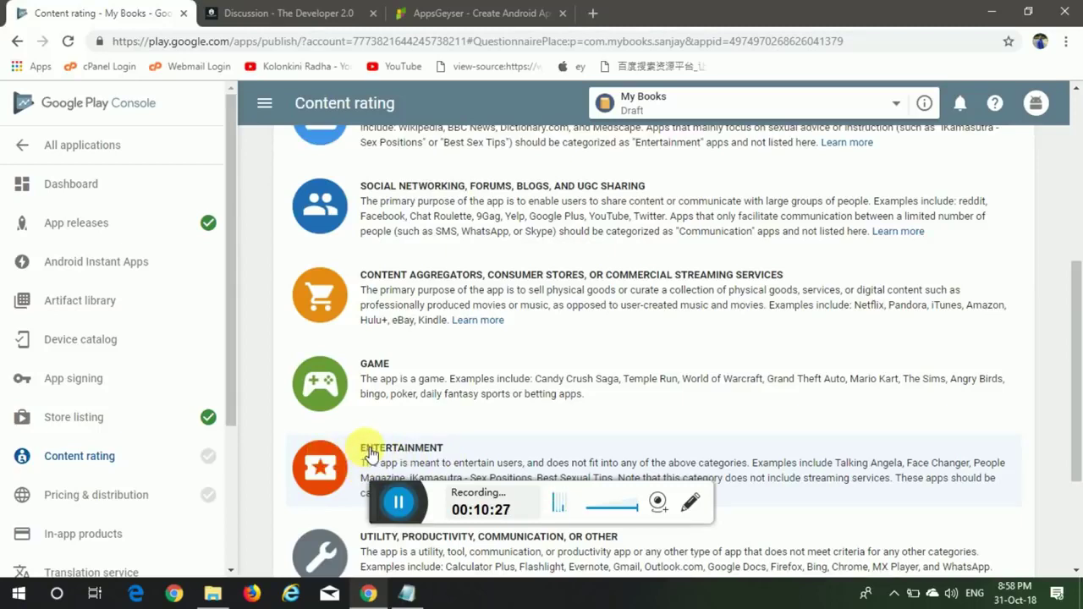
pyautogui.scroll(2, 370, 454)
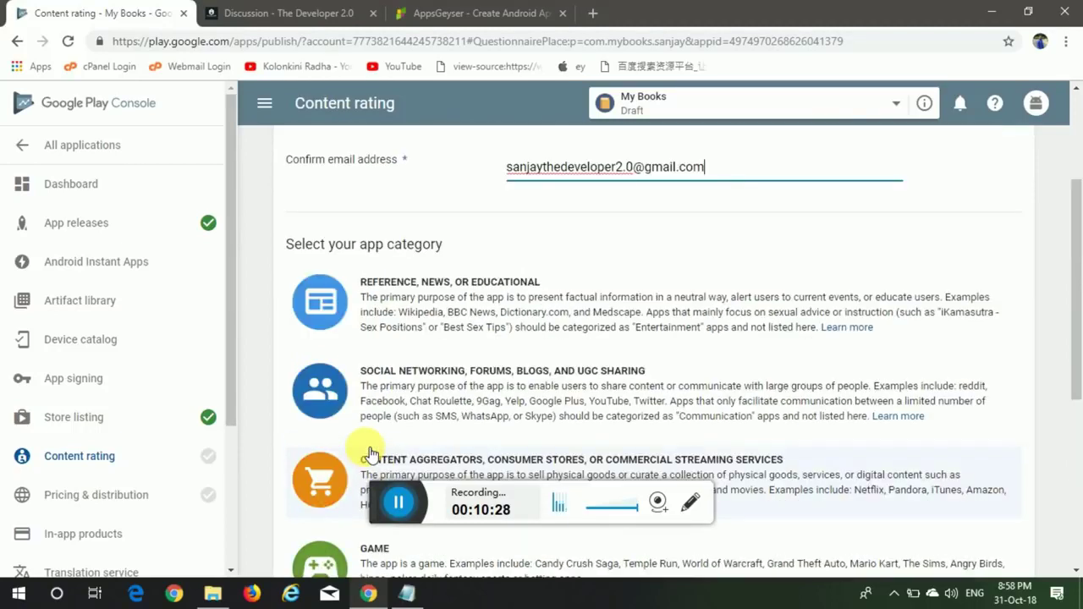
pyautogui.click(446, 287)
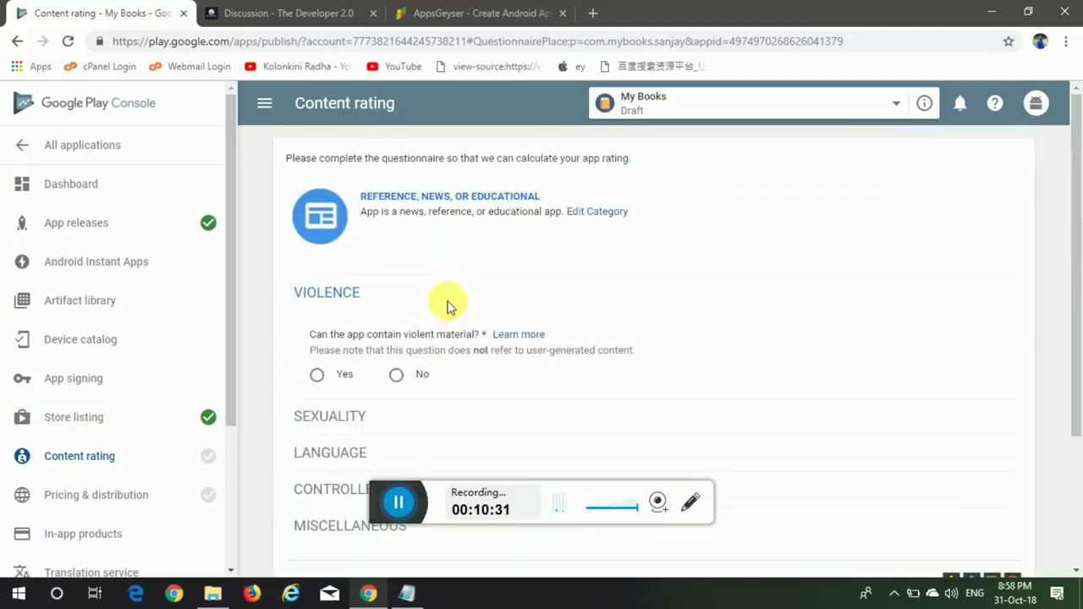
# Step: Answer No for violence, sexuality, offensive language, drugs, user interaction and location sharing
pyautogui.scroll(-1, 448, 305)
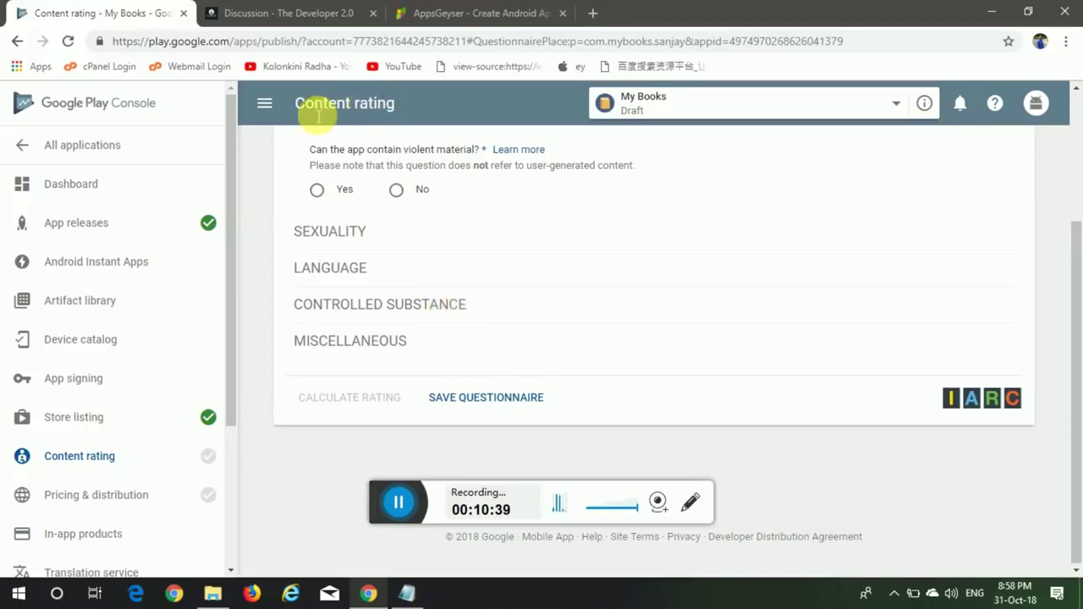
pyautogui.click(397, 190)
pyautogui.click(395, 313)
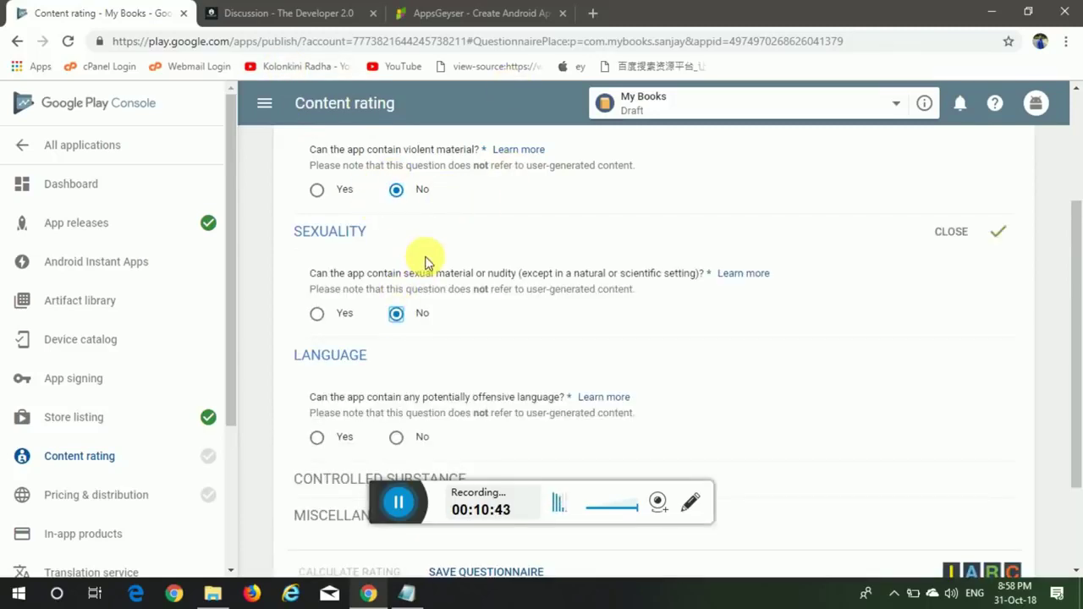
pyautogui.scroll(-3, 465, 356)
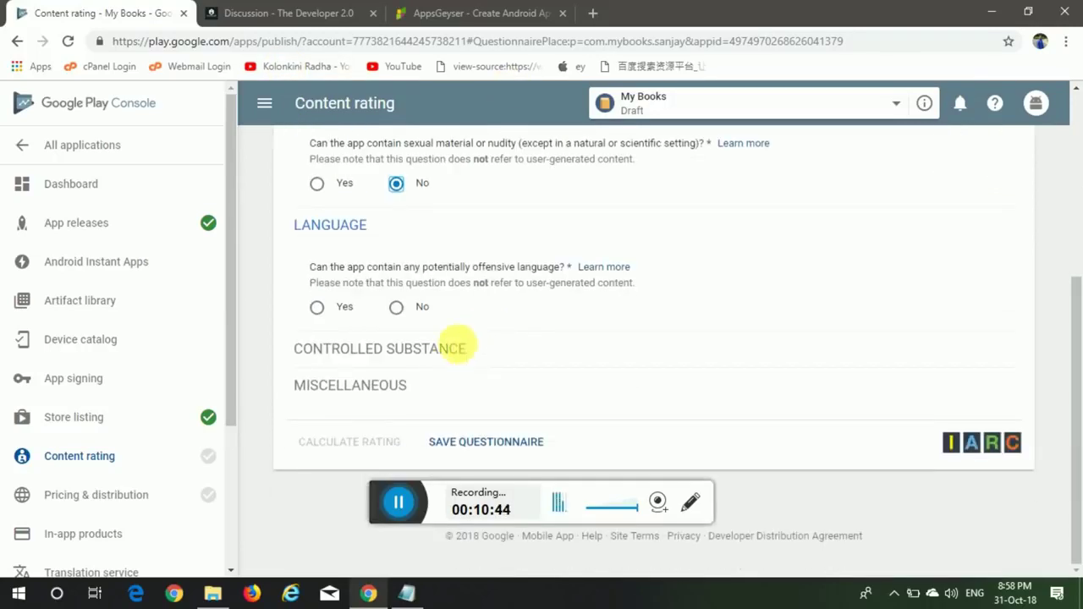
pyautogui.click(403, 318)
pyautogui.click(397, 429)
pyautogui.scroll(-4, 440, 330)
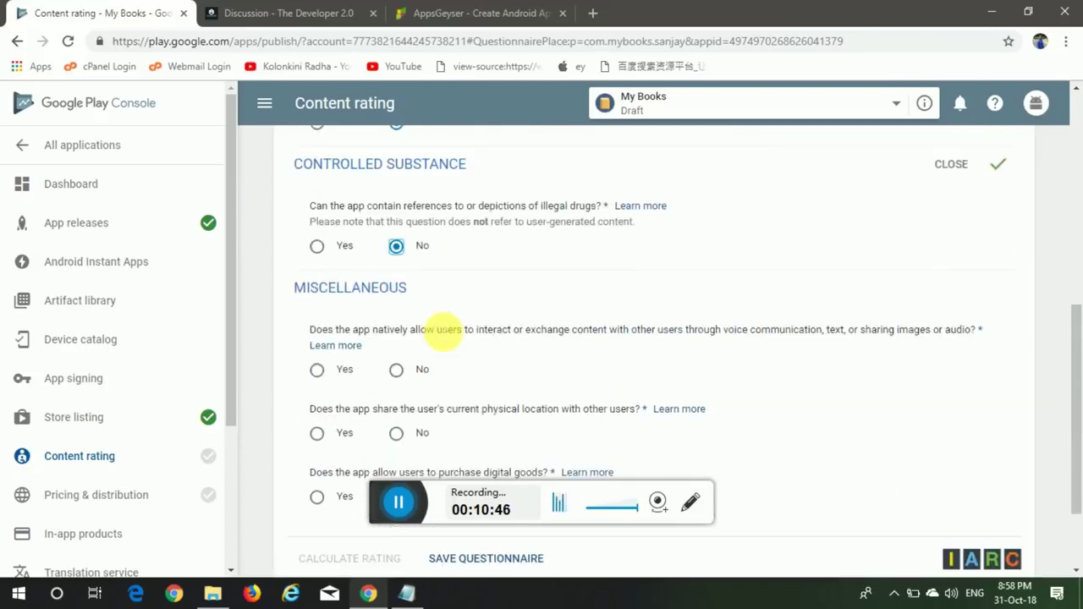
pyautogui.click(396, 370)
pyautogui.scroll(-3, 402, 338)
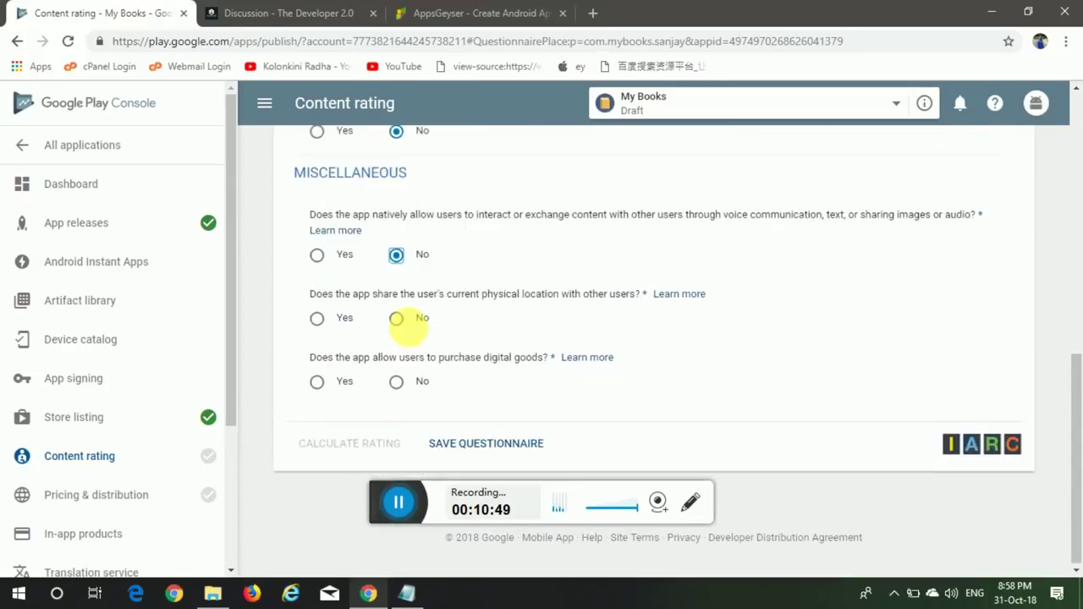
pyautogui.click(397, 318)
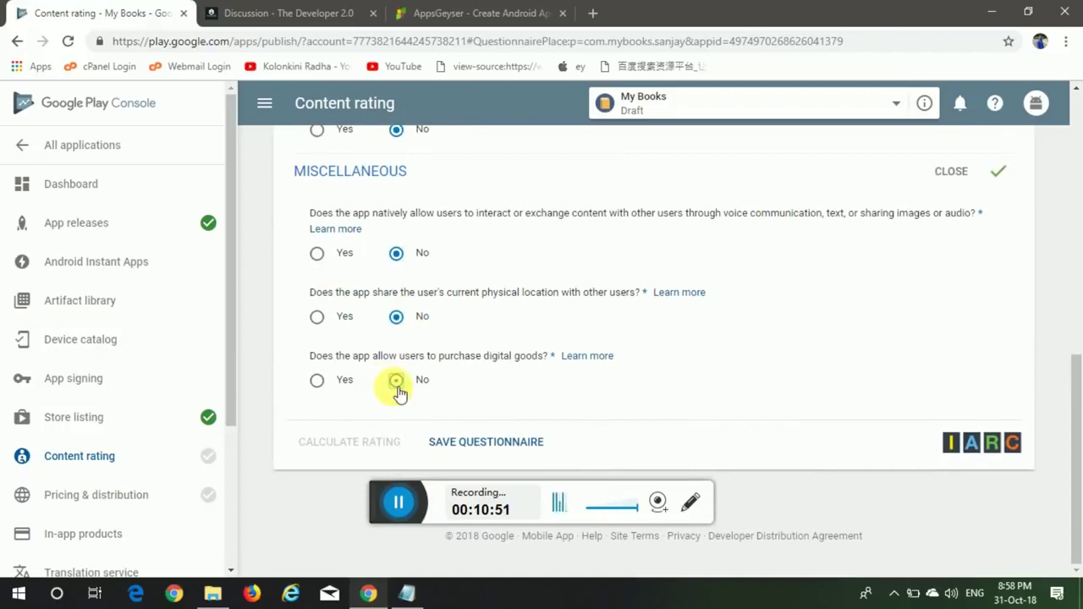
# Step: Save the questionnaire, then calculate and apply the PEGI 3, ESRB Everyone, IARC 3+ rating
pyautogui.click(484, 441)
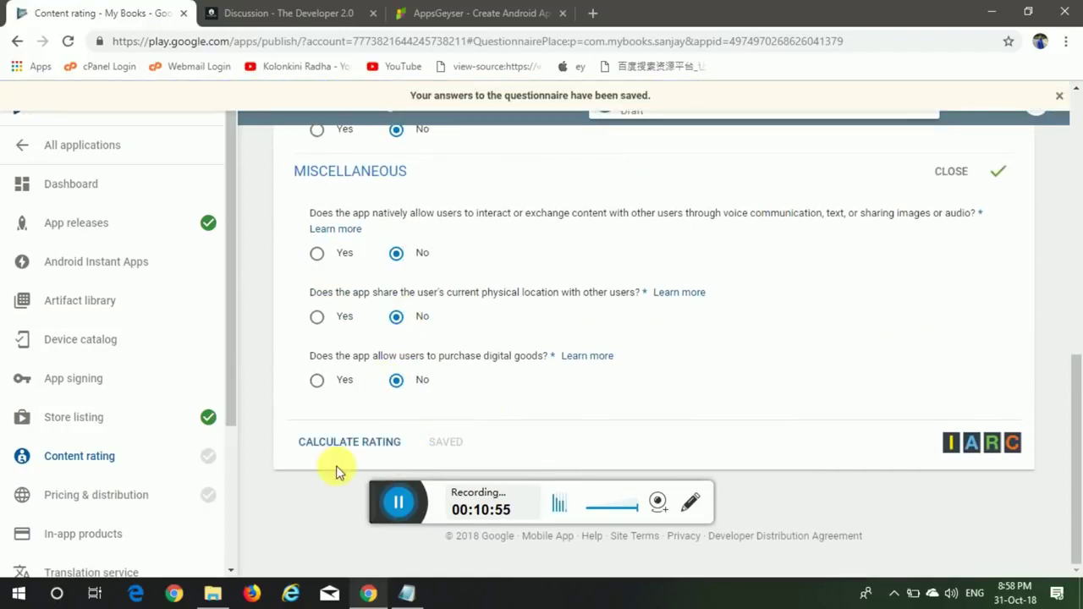
pyautogui.click(342, 441)
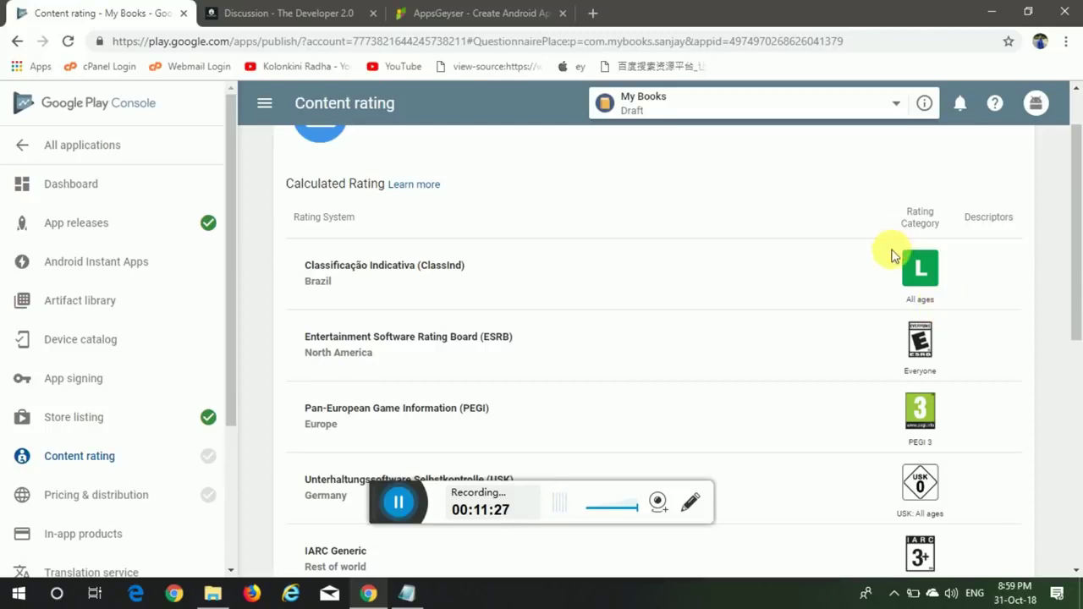
pyautogui.scroll(-4, 616, 309)
pyautogui.scroll(-2, 609, 324)
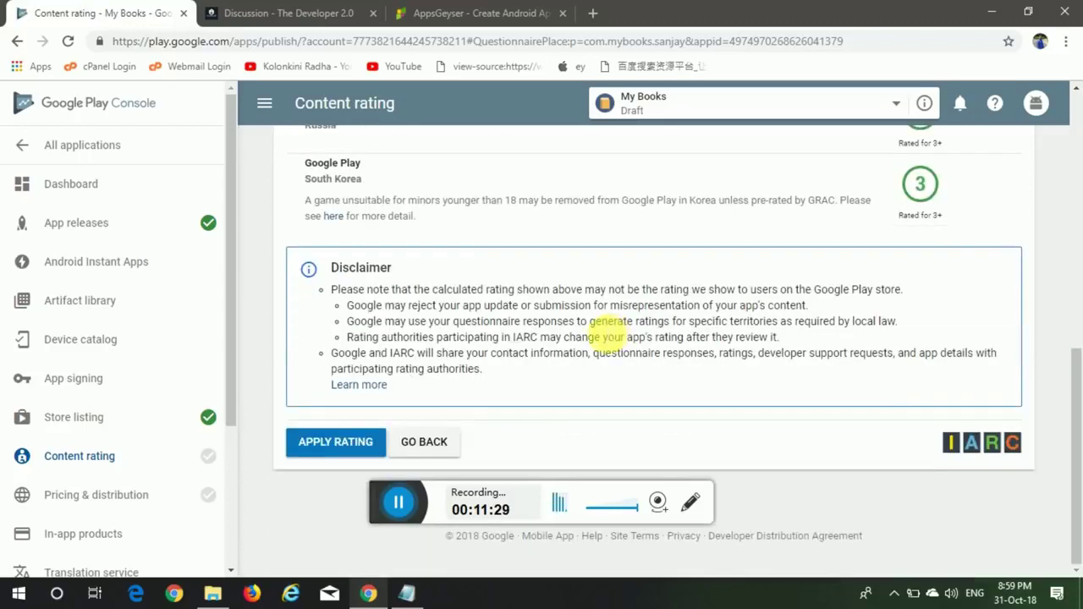
pyautogui.click(316, 444)
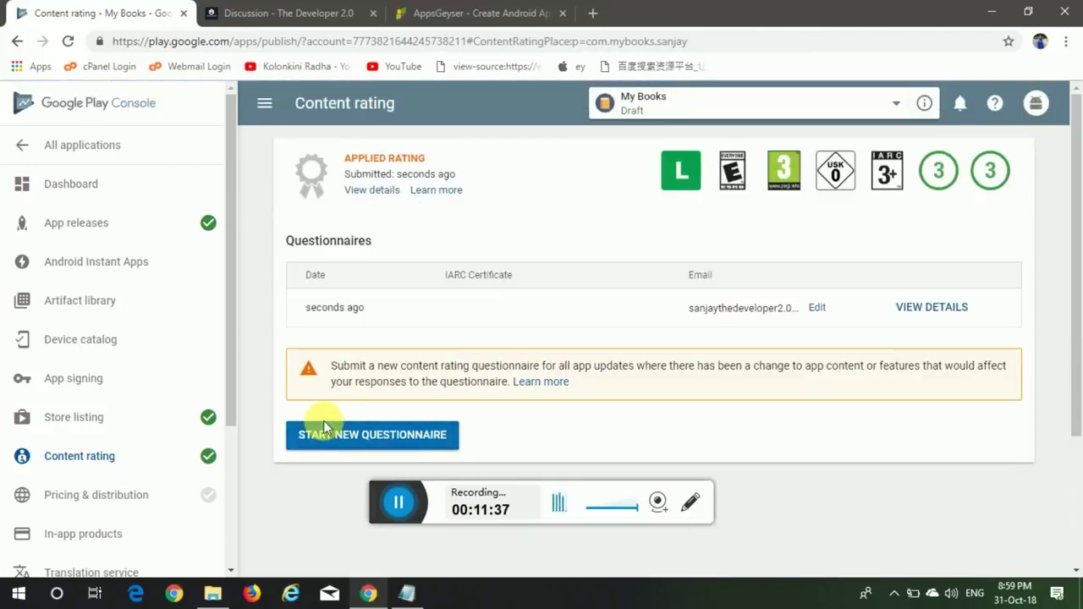
# Step: Make My Books available in all countries and mark it as not primarily child-directed
pyautogui.click(113, 506)
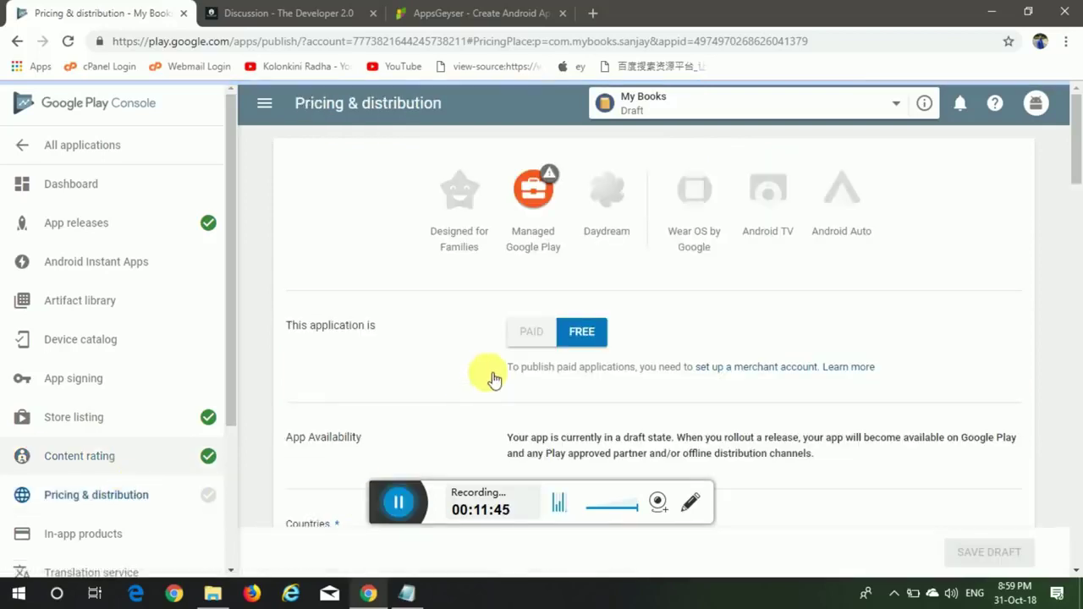
pyautogui.scroll(-1, 575, 313)
pyautogui.scroll(-3, 609, 389)
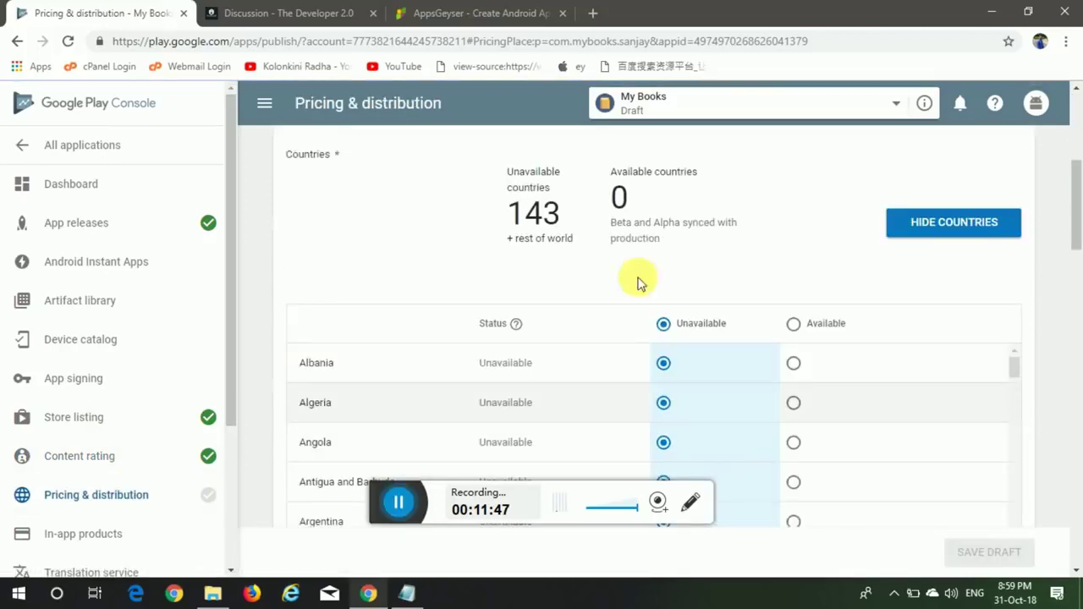
pyautogui.click(795, 326)
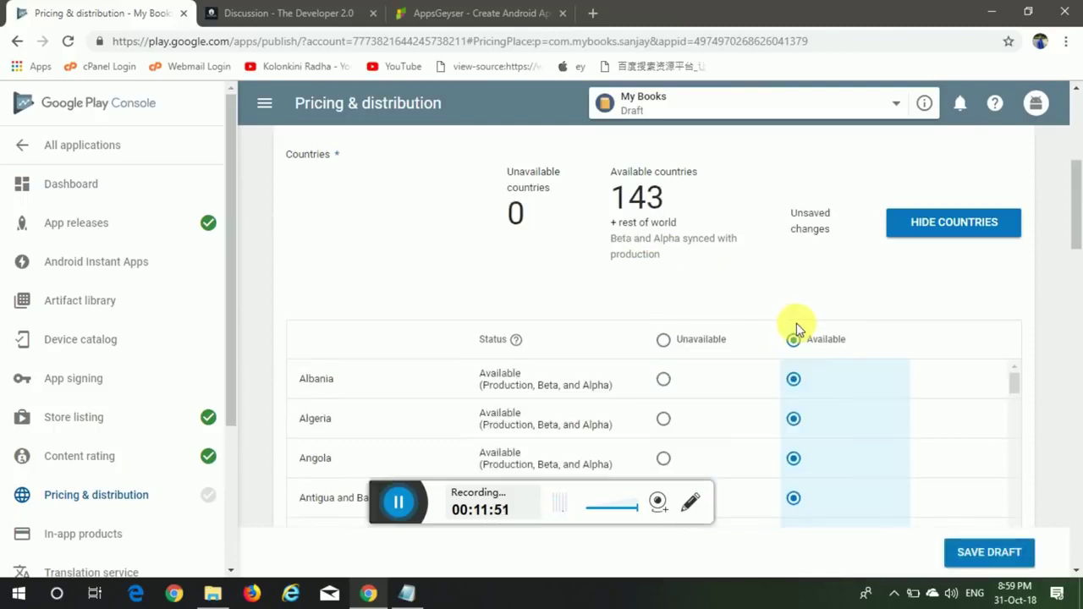
pyautogui.scroll(-5, 796, 317)
pyautogui.scroll(-2, 796, 317)
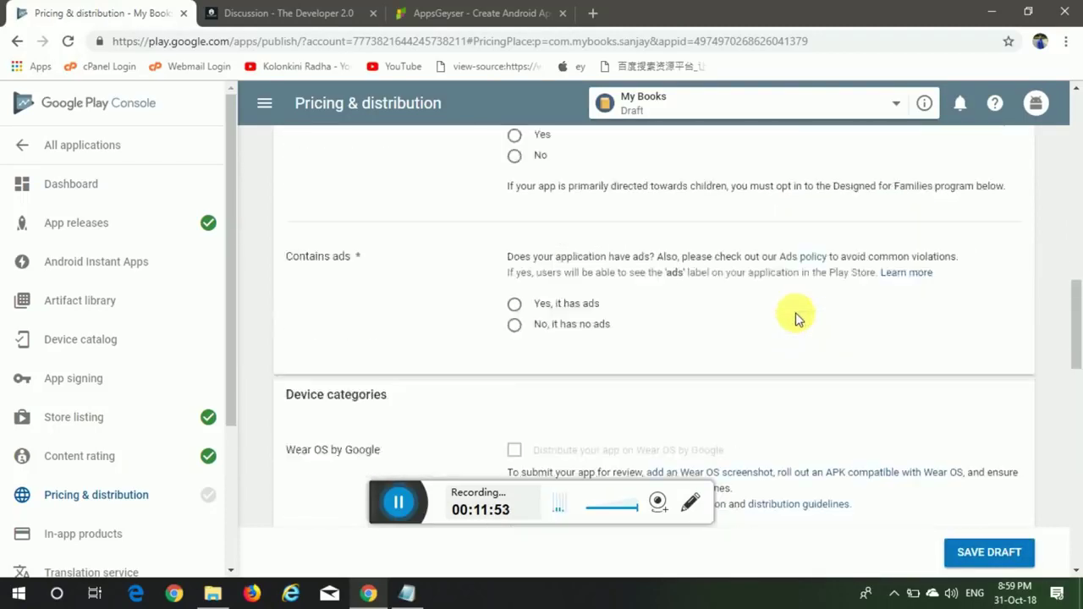
pyautogui.scroll(1, 793, 315)
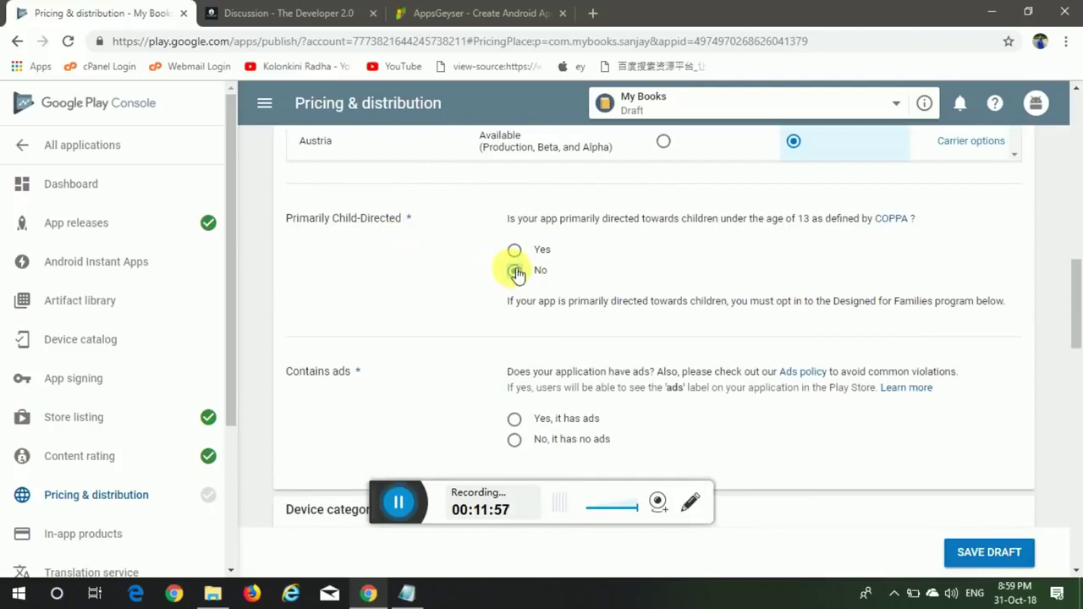
pyautogui.click(514, 270)
# Step: Declare that the app contains ads, accept US export laws, save the draft, and check it's ready to publish
pyautogui.scroll(-3, 514, 264)
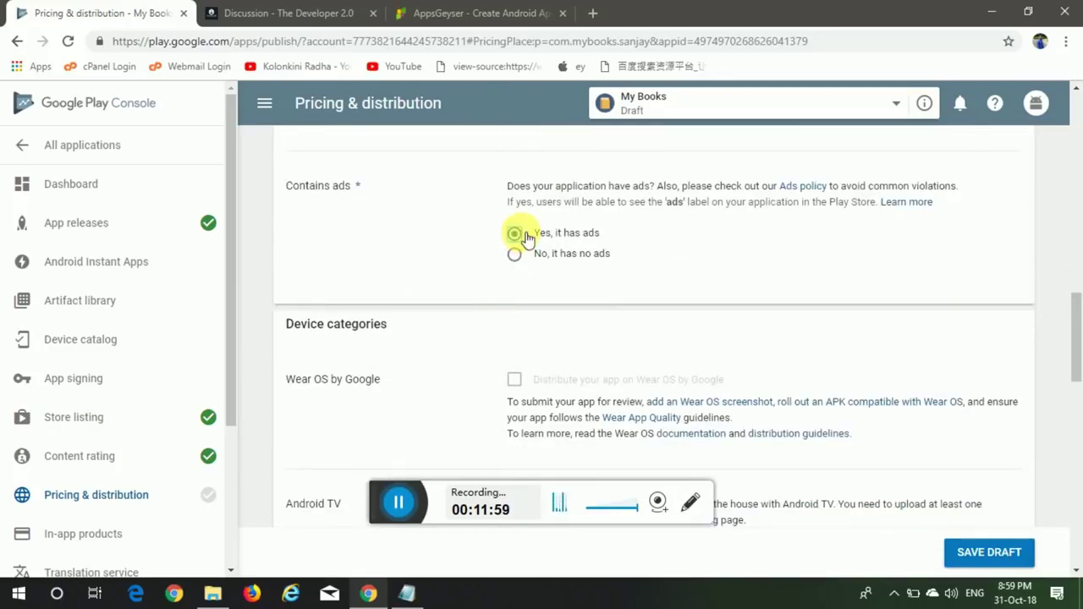
pyautogui.click(514, 235)
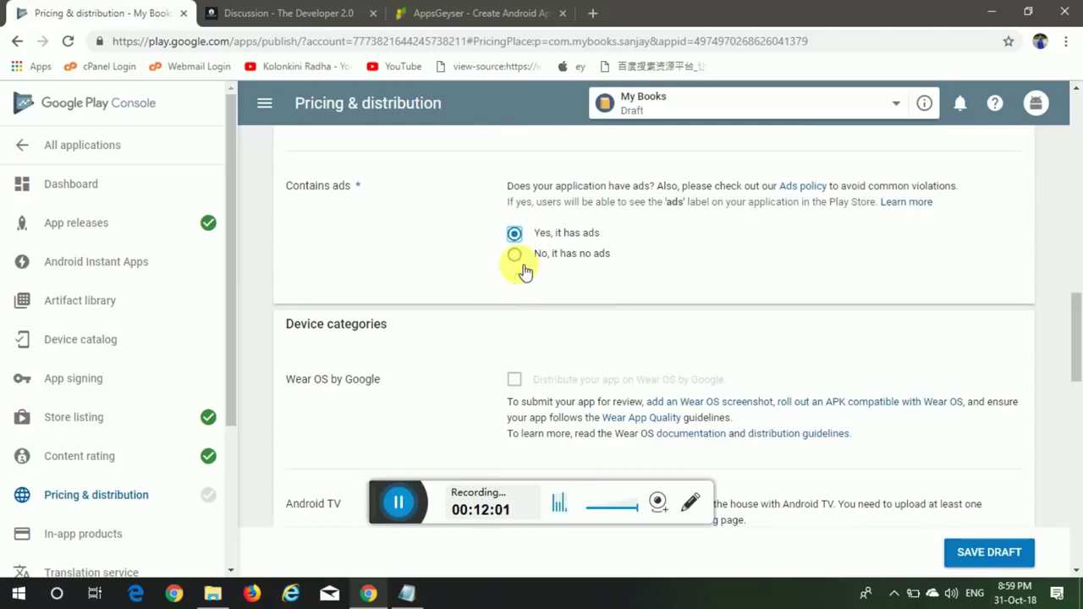
pyautogui.scroll(-3, 554, 343)
pyautogui.scroll(-3, 555, 343)
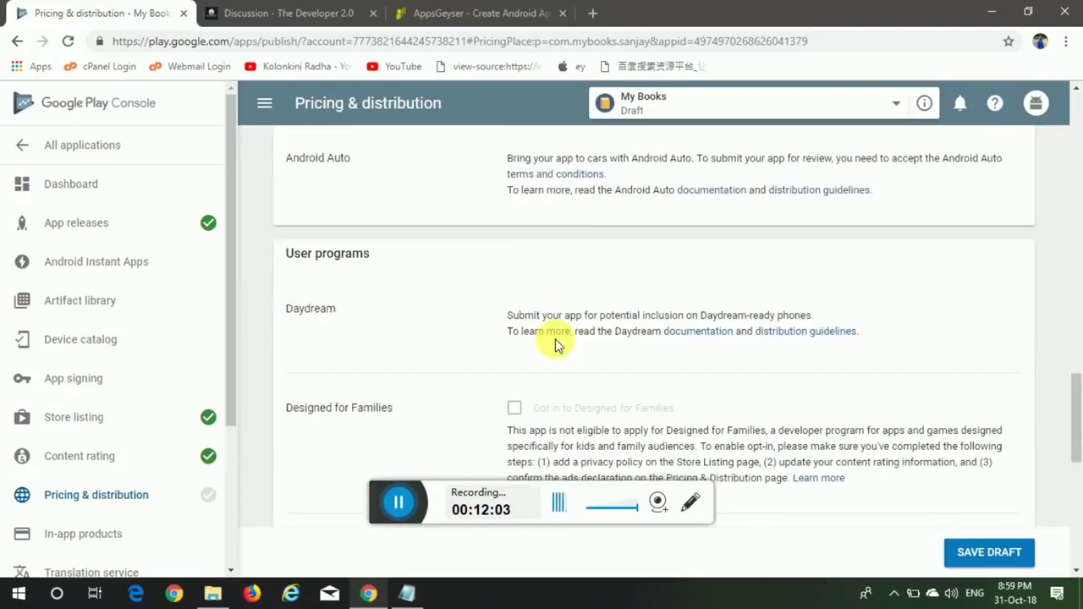
pyautogui.scroll(-3, 555, 342)
pyautogui.scroll(-3, 554, 338)
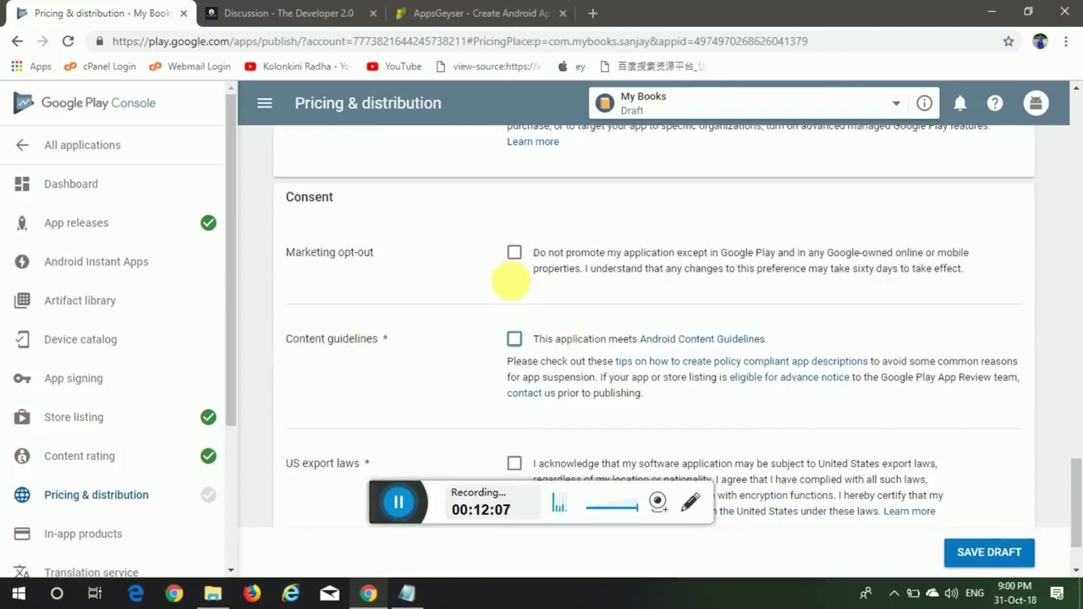
pyautogui.scroll(-1, 512, 282)
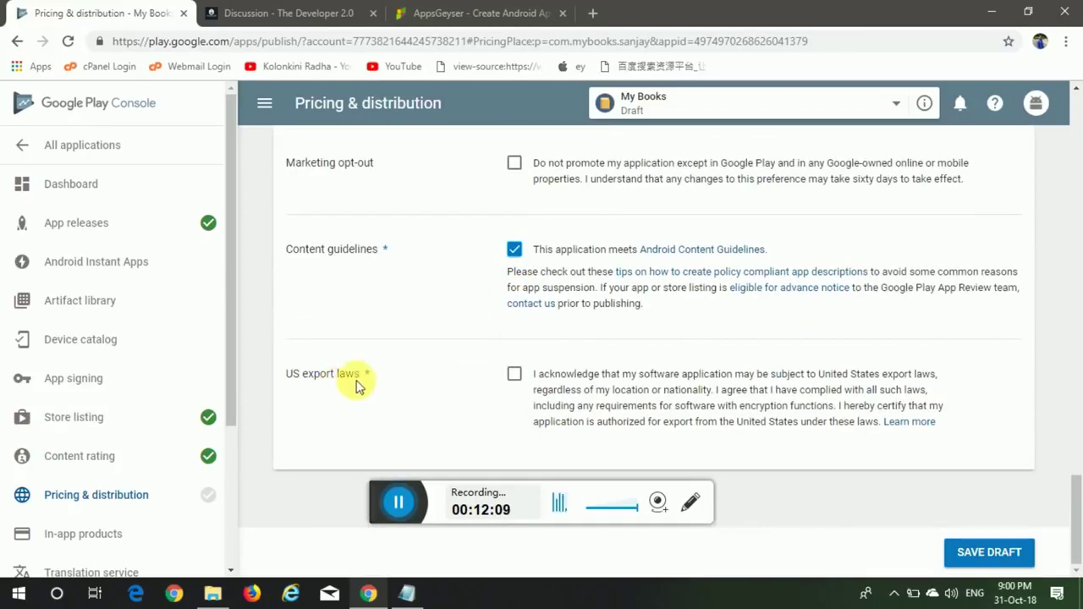
pyautogui.click(515, 374)
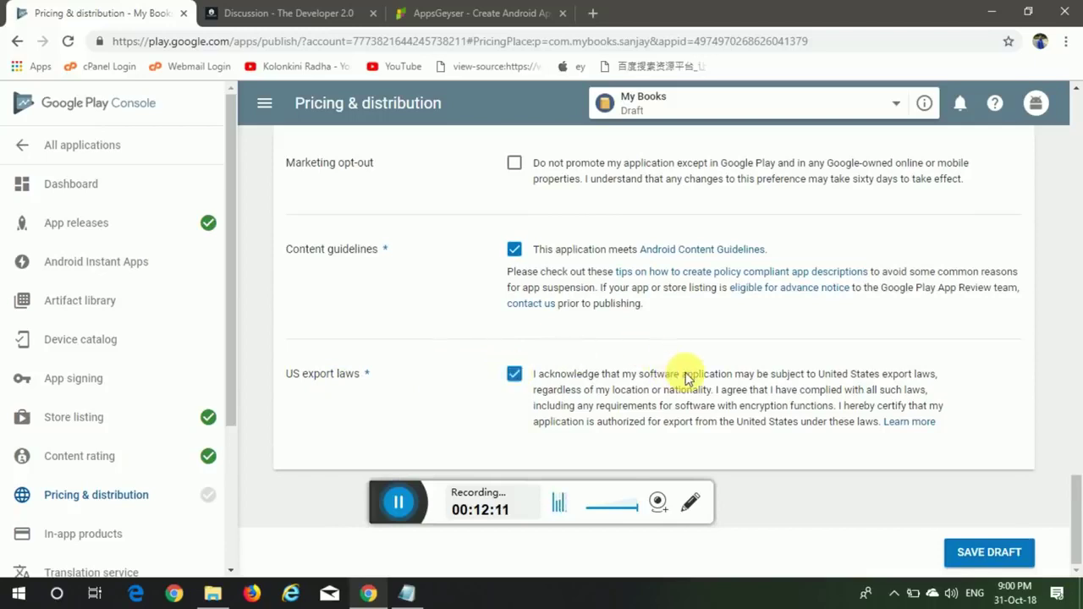
pyautogui.click(1013, 552)
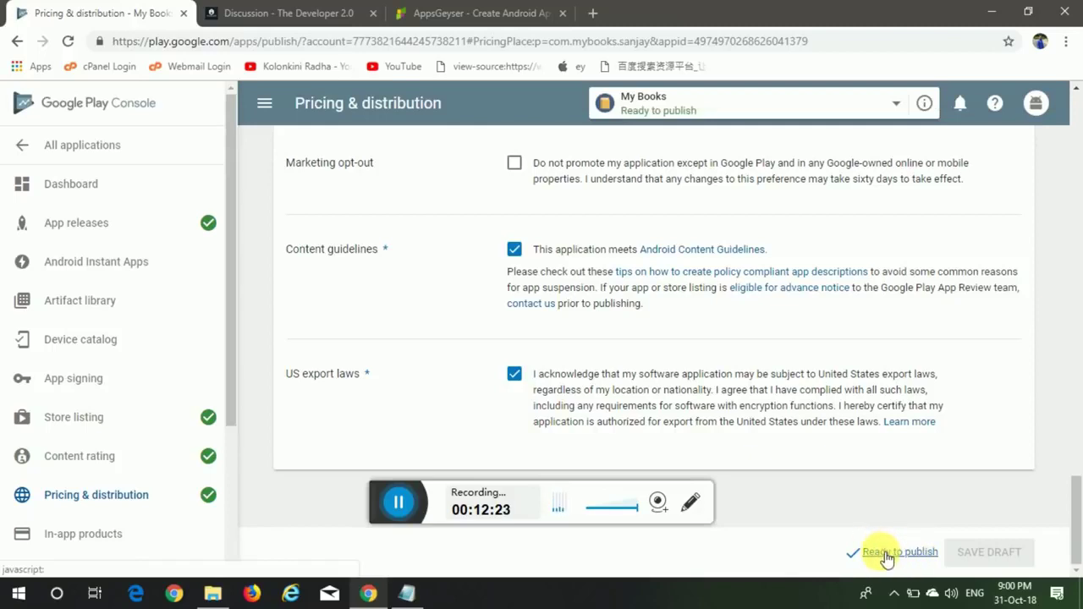
pyautogui.click(883, 556)
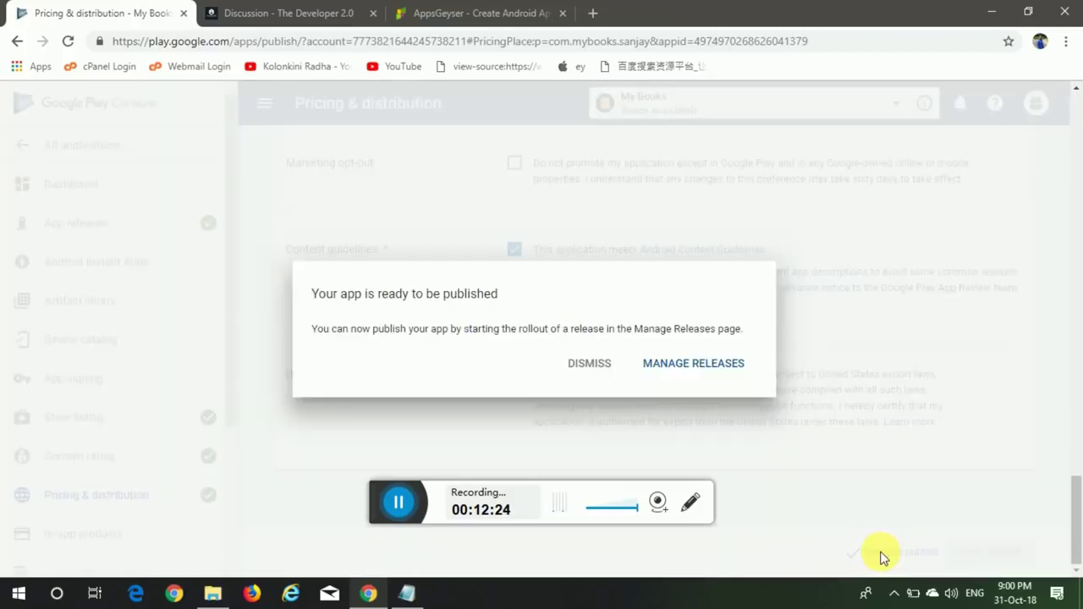
# Step: Open the pending Production track release 1.0 with its 11.58 MB APK for editing
pyautogui.click(700, 373)
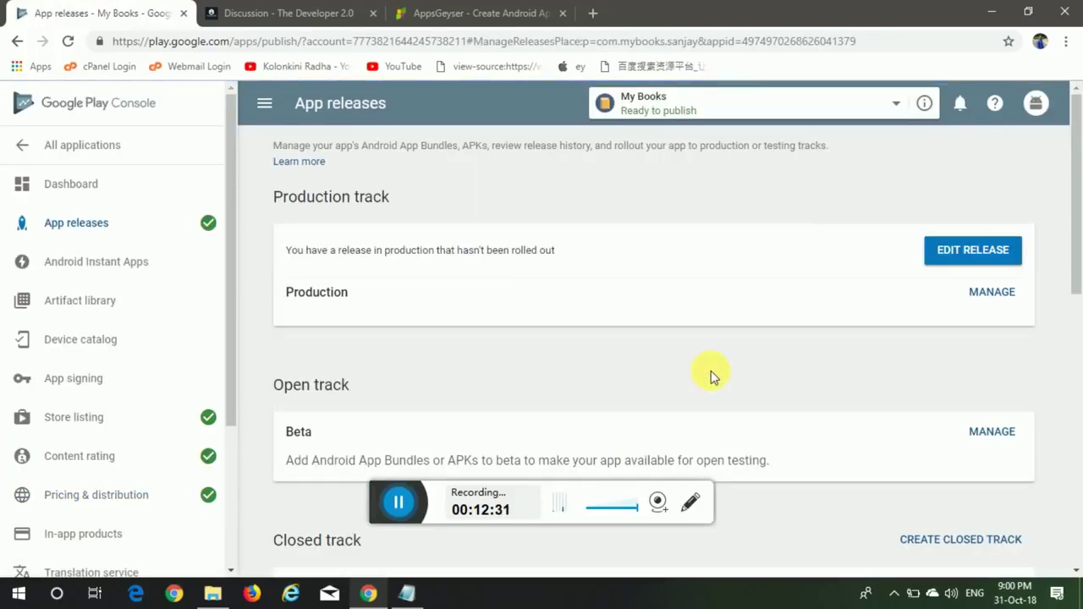
pyautogui.scroll(-1, 710, 371)
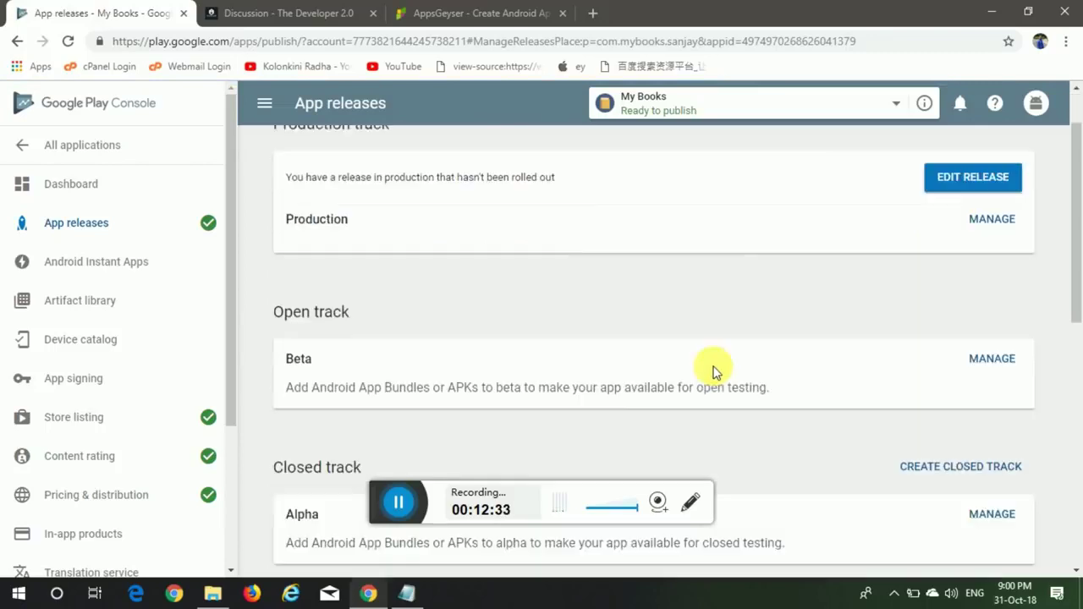
pyautogui.scroll(-1, 711, 371)
pyautogui.scroll(-1, 710, 370)
pyautogui.scroll(-4, 715, 373)
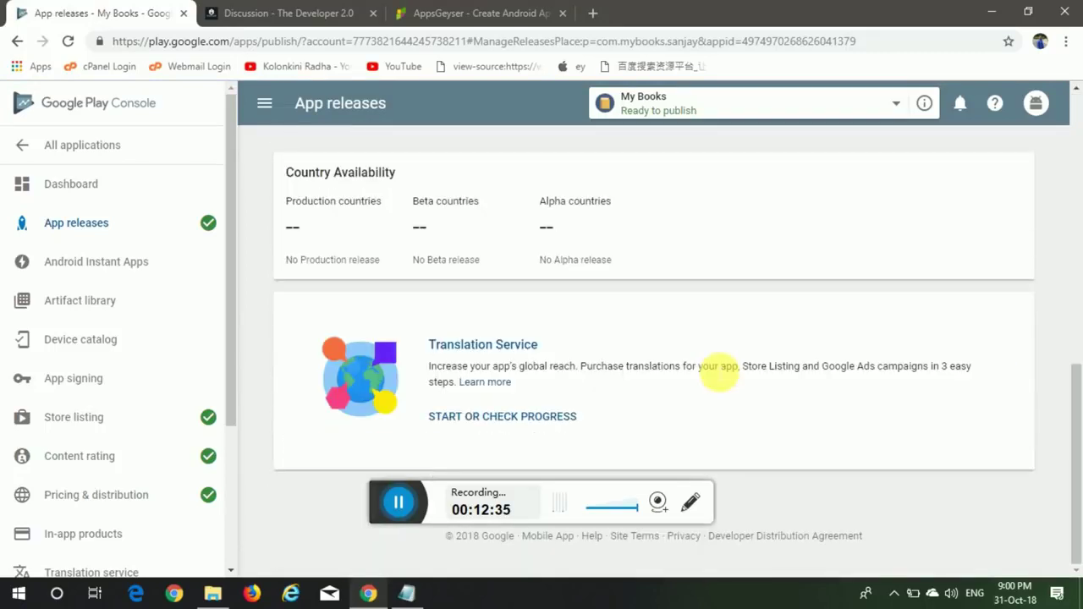
pyautogui.scroll(3, 717, 373)
pyautogui.scroll(-3, 717, 373)
pyautogui.scroll(1, 717, 373)
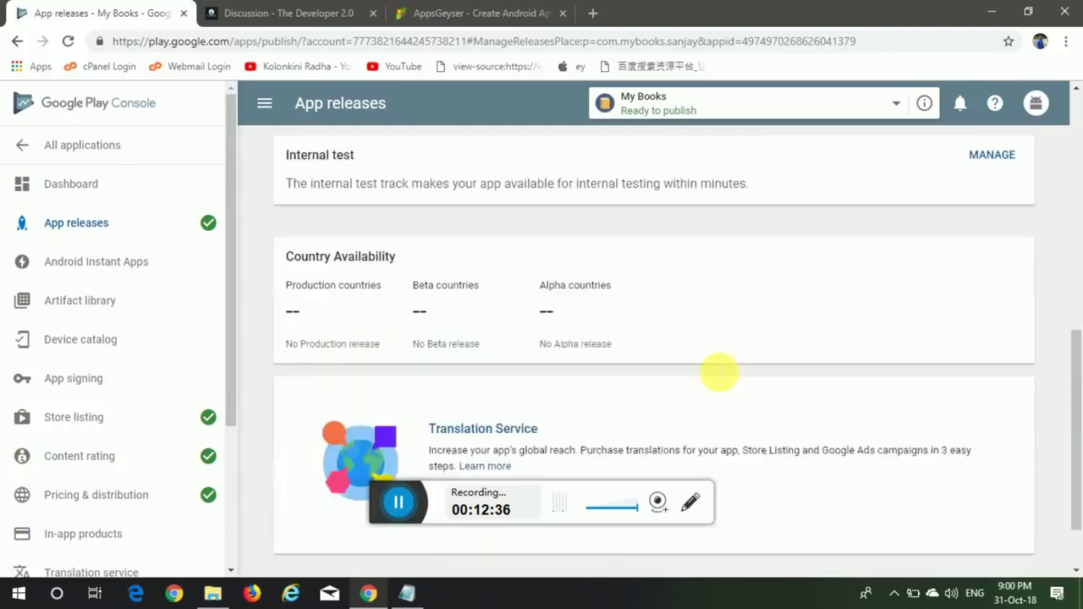
pyautogui.scroll(5, 718, 373)
pyautogui.scroll(2, 715, 372)
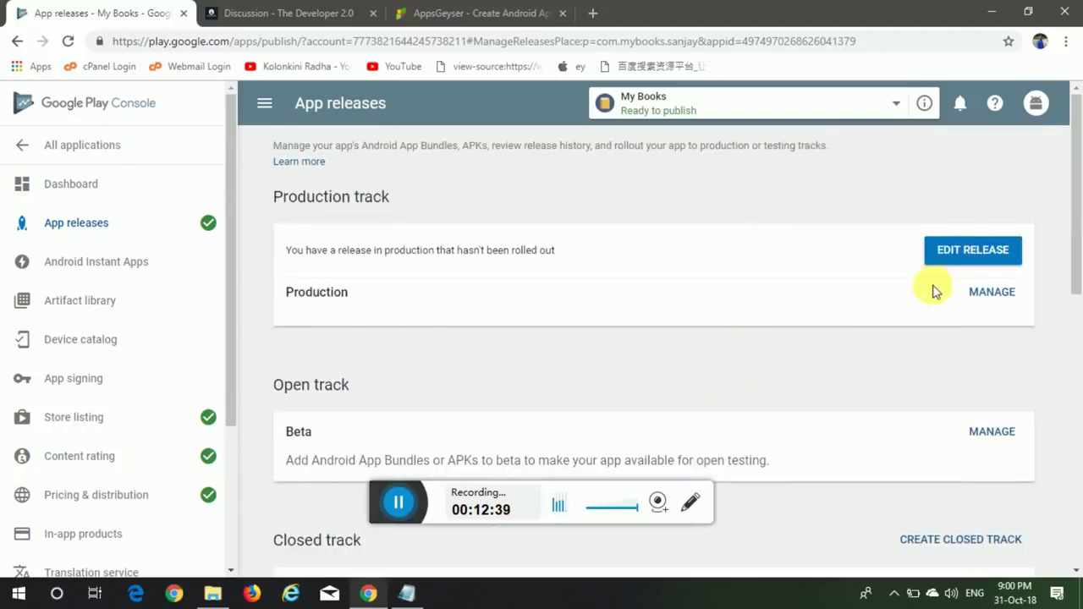
pyautogui.click(970, 254)
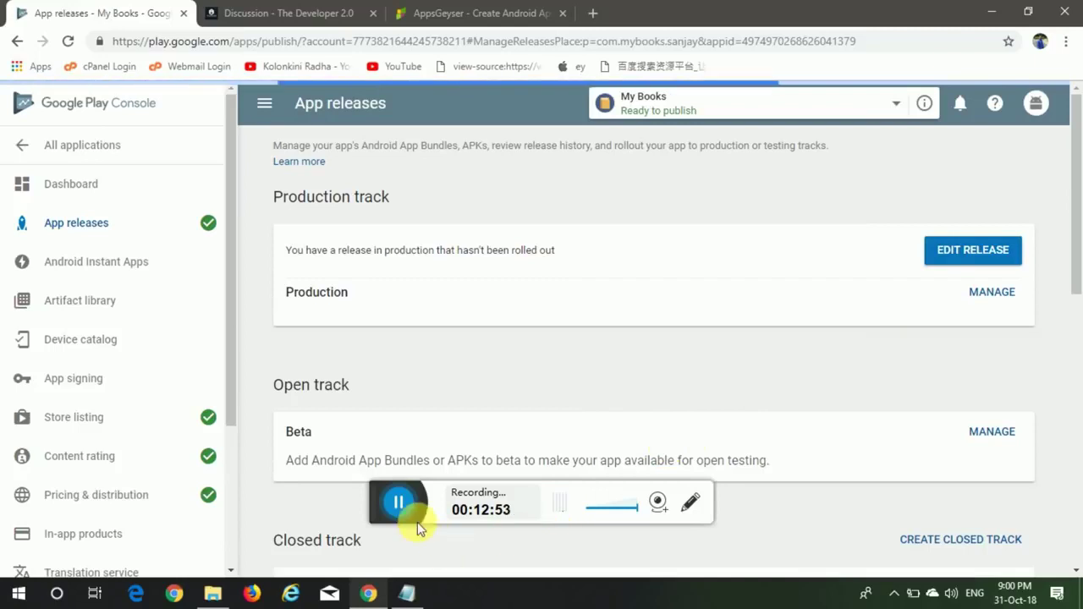
pyautogui.scroll(-4, 584, 346)
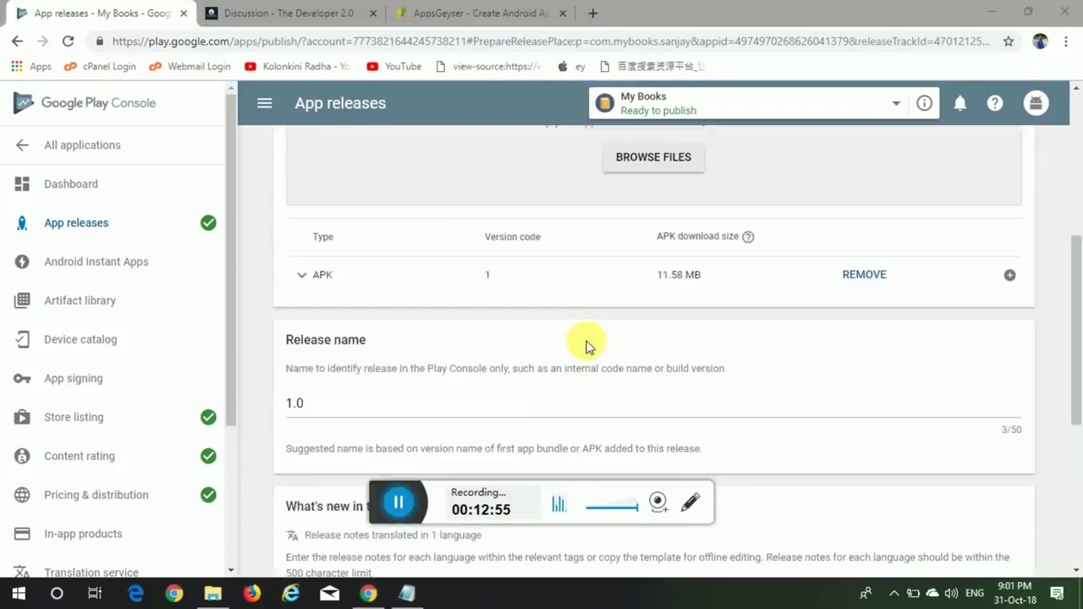
# Step: Review release 1.0 and confirm its full rollout to production
pyautogui.scroll(-4, 586, 346)
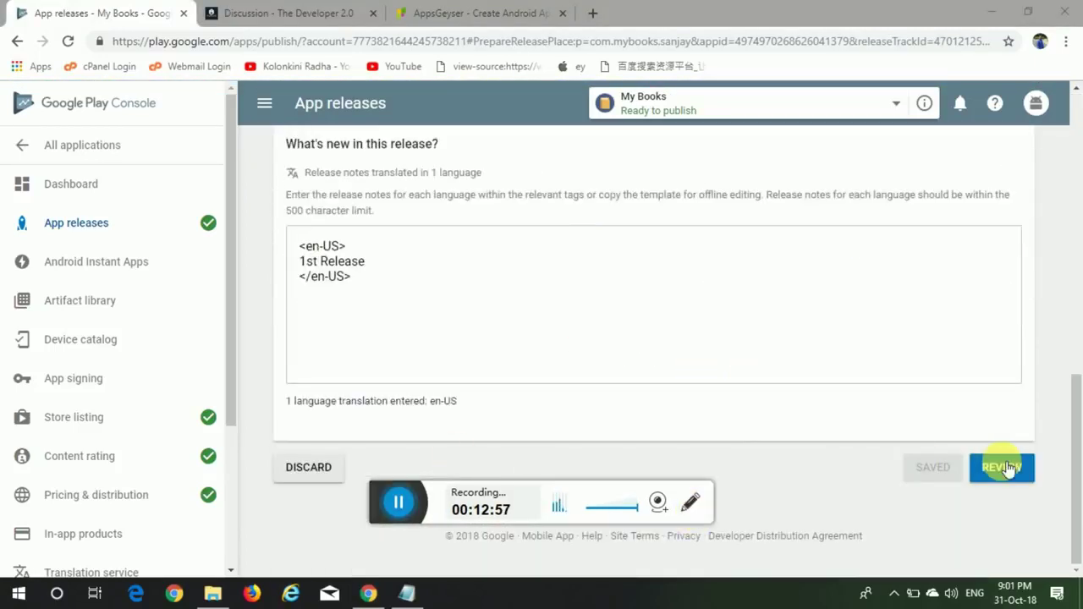
pyautogui.click(1007, 467)
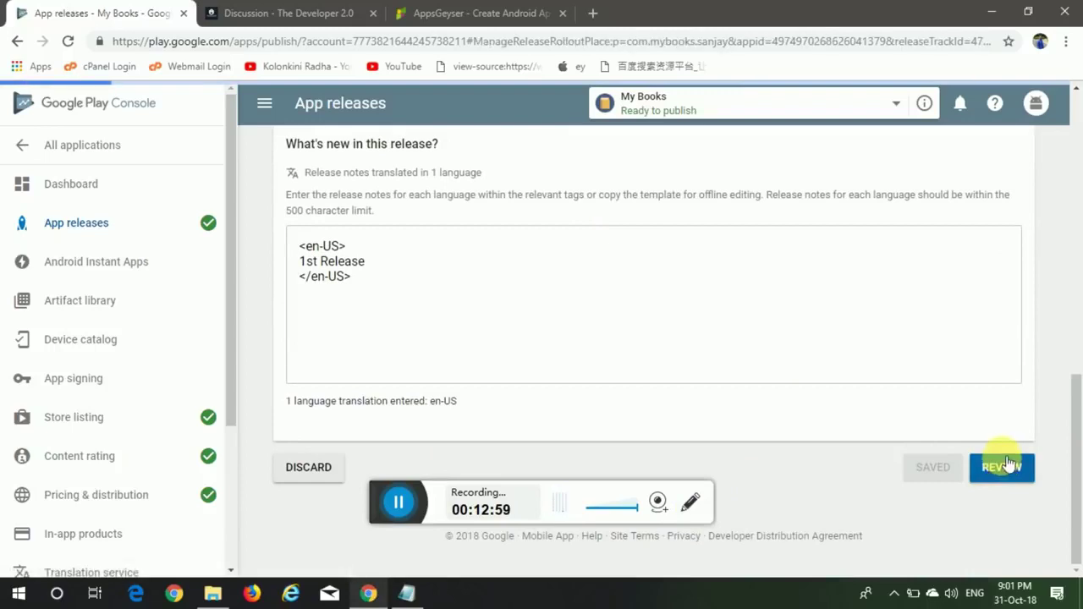
pyautogui.scroll(-3, 1001, 457)
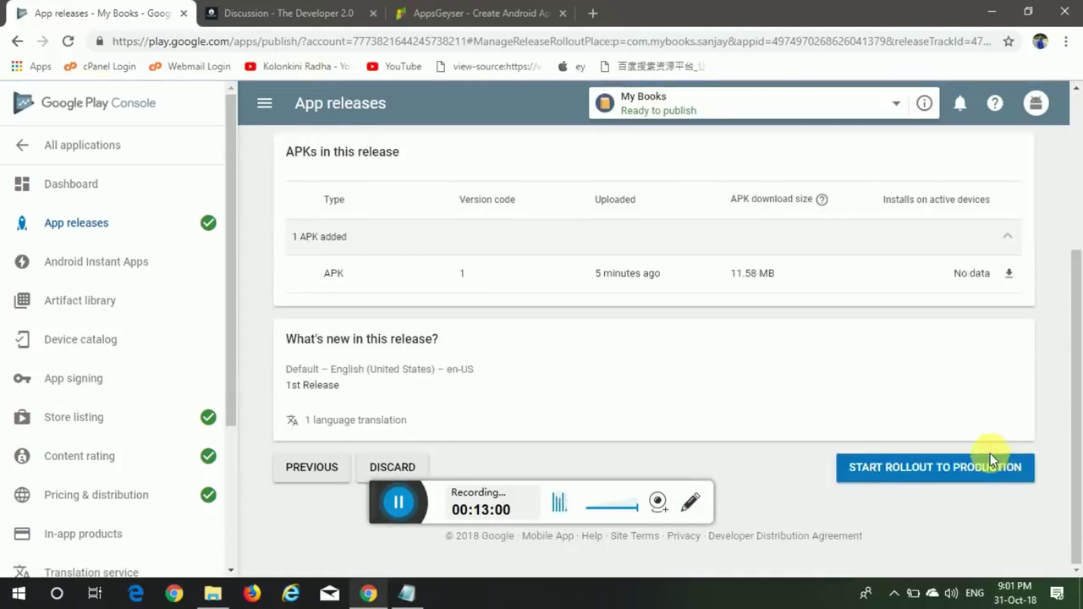
pyautogui.click(977, 474)
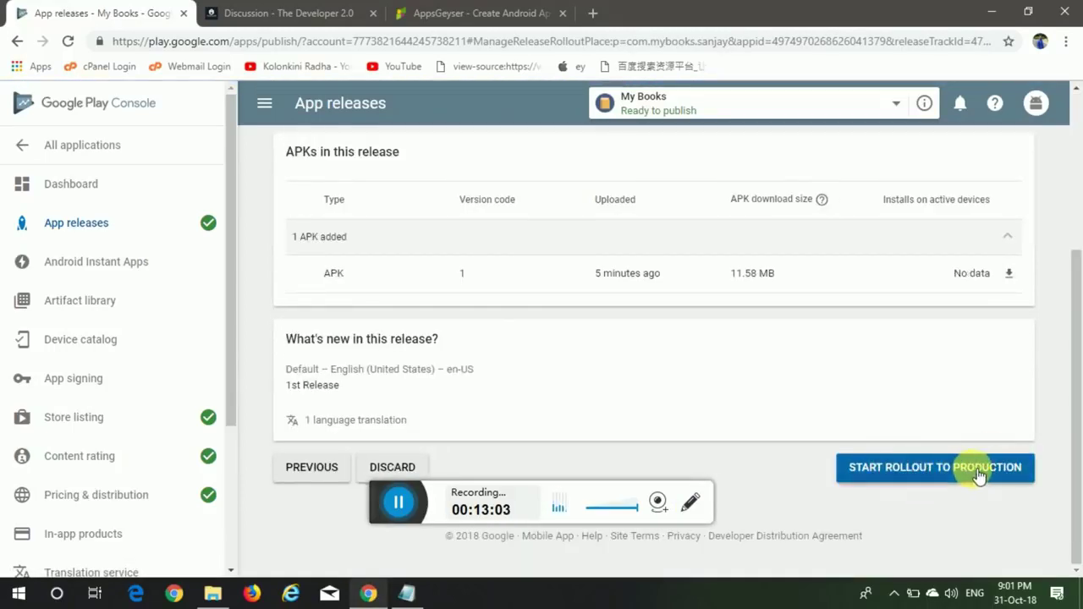
pyautogui.click(720, 352)
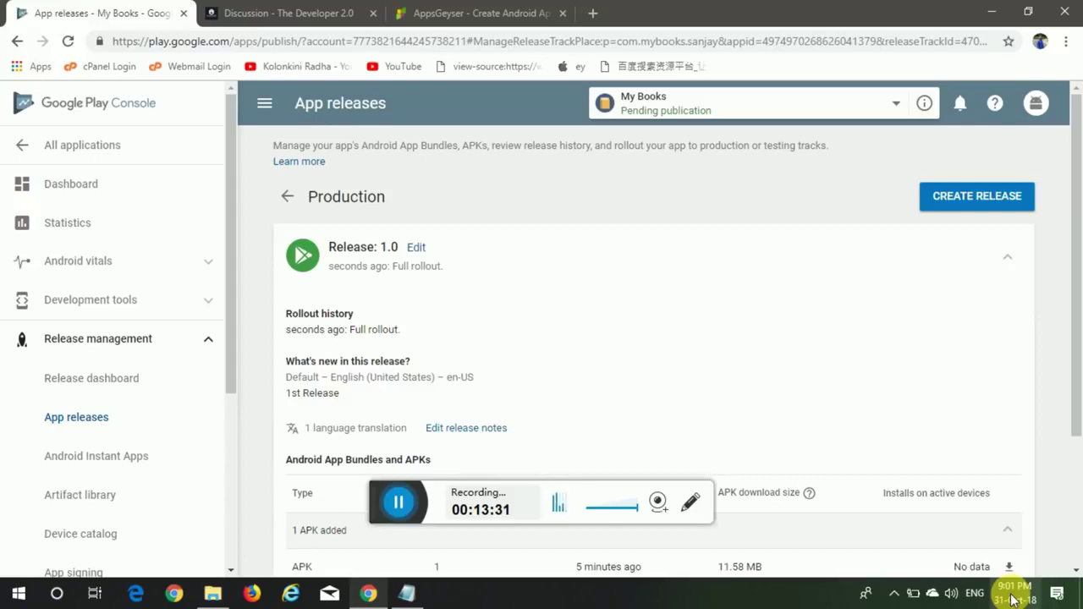
# Step: Go to the My Books dashboard from the app list to see it marked Published
pyautogui.click(768, 110)
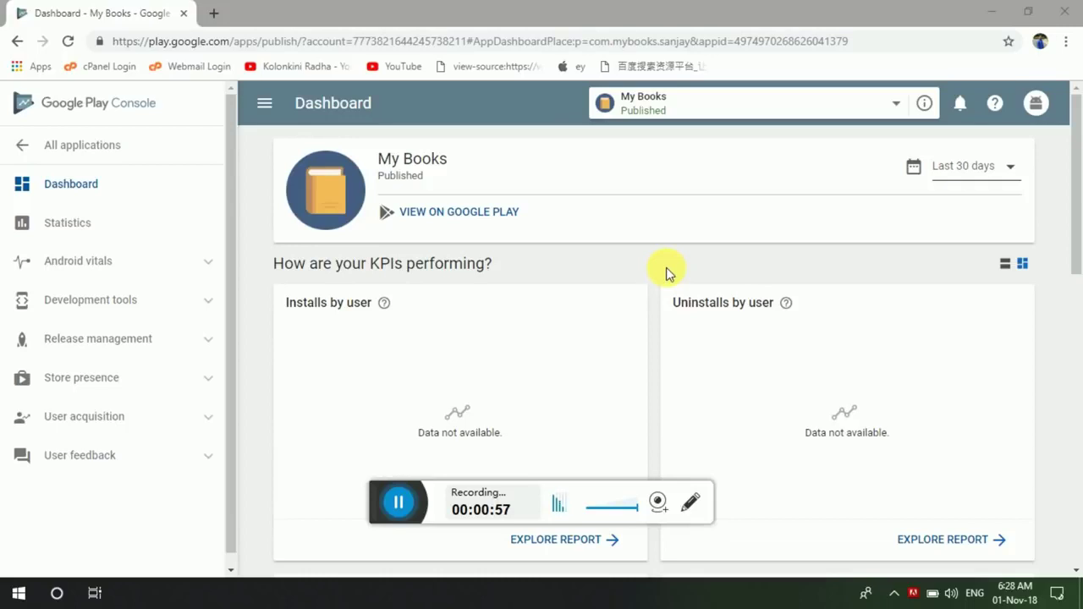
# Step: Open the public My Books page on Google Play from the app's package details
pyautogui.click(825, 108)
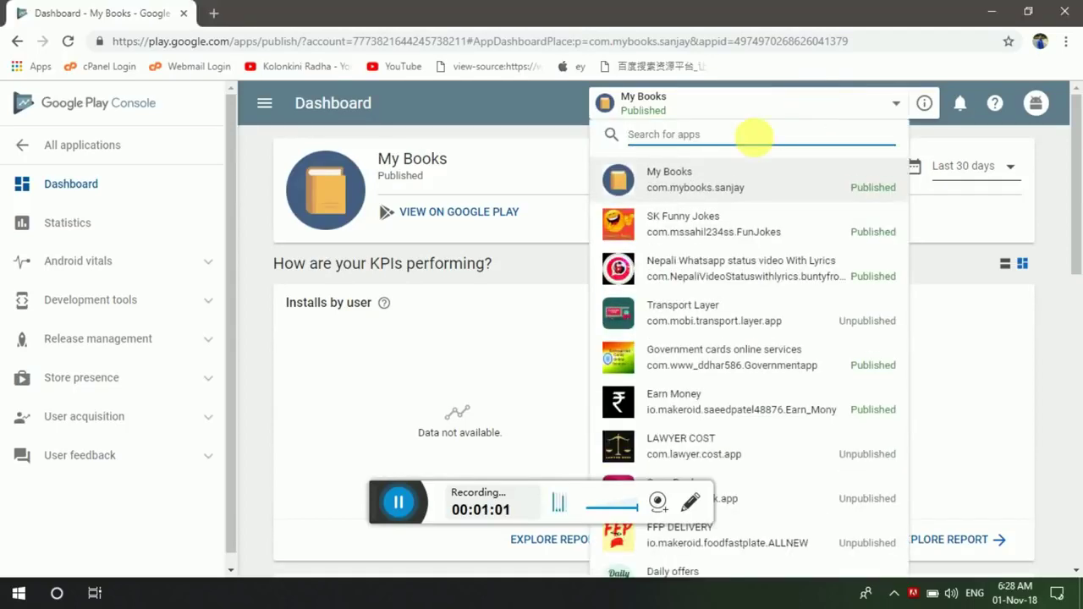
pyautogui.rightClick(745, 187)
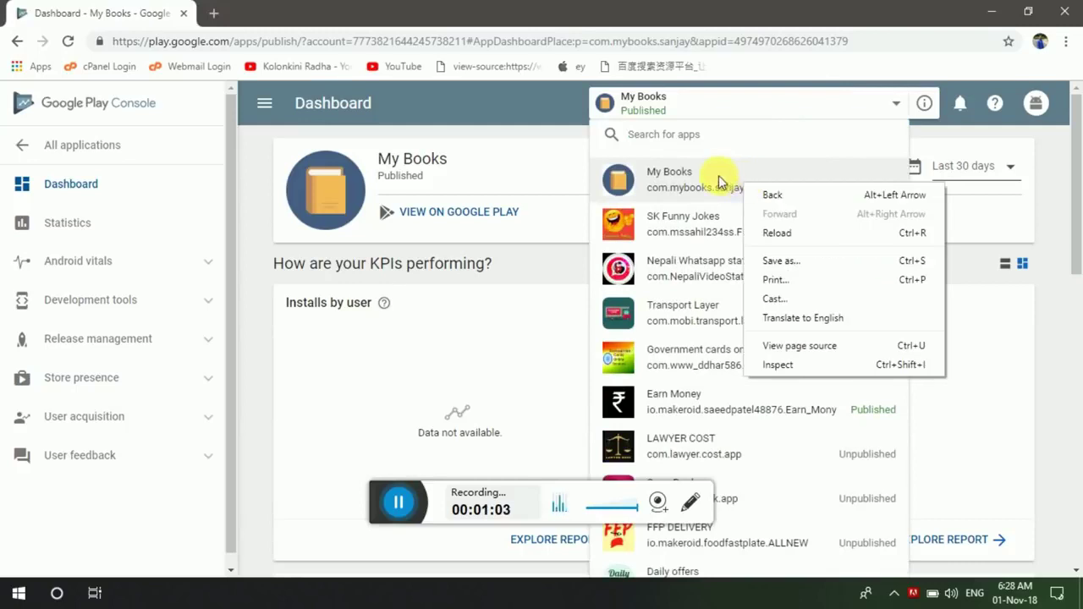
pyautogui.click(718, 182)
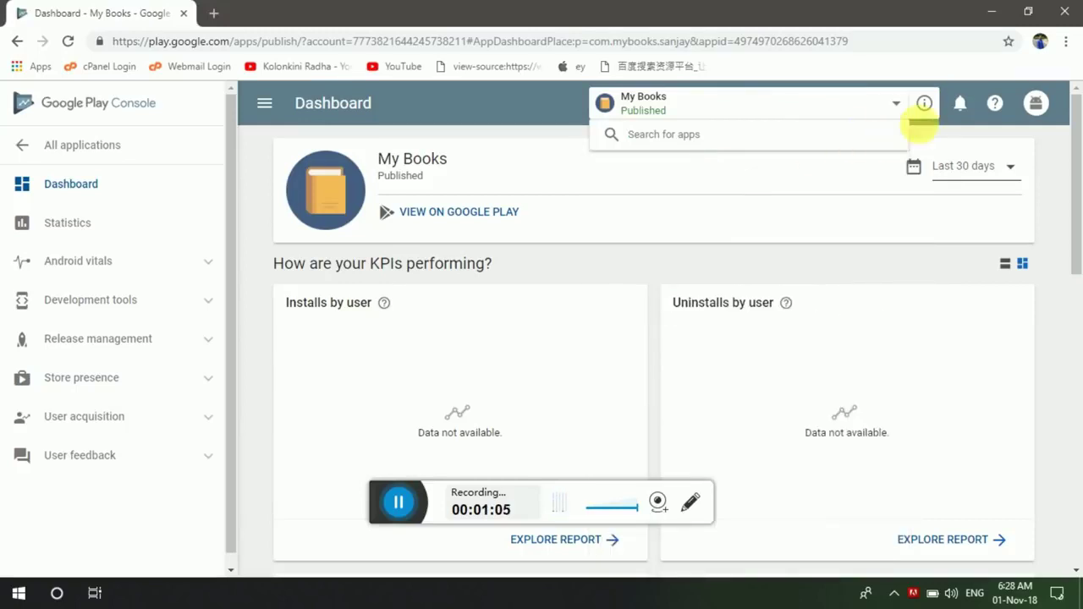
pyautogui.click(923, 103)
pyautogui.click(845, 166)
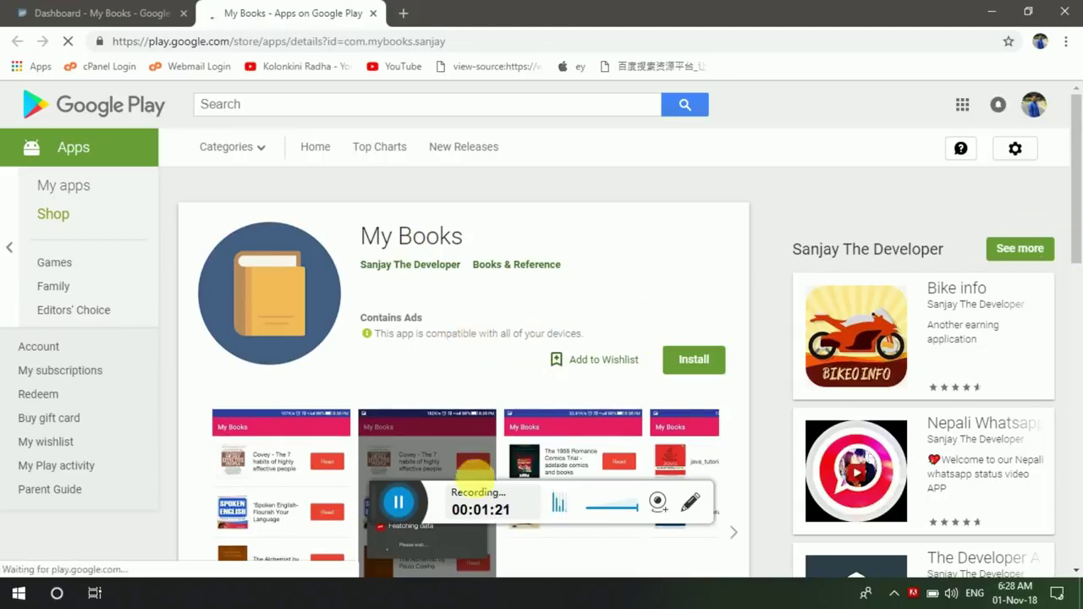
pyautogui.scroll(-10, 494, 446)
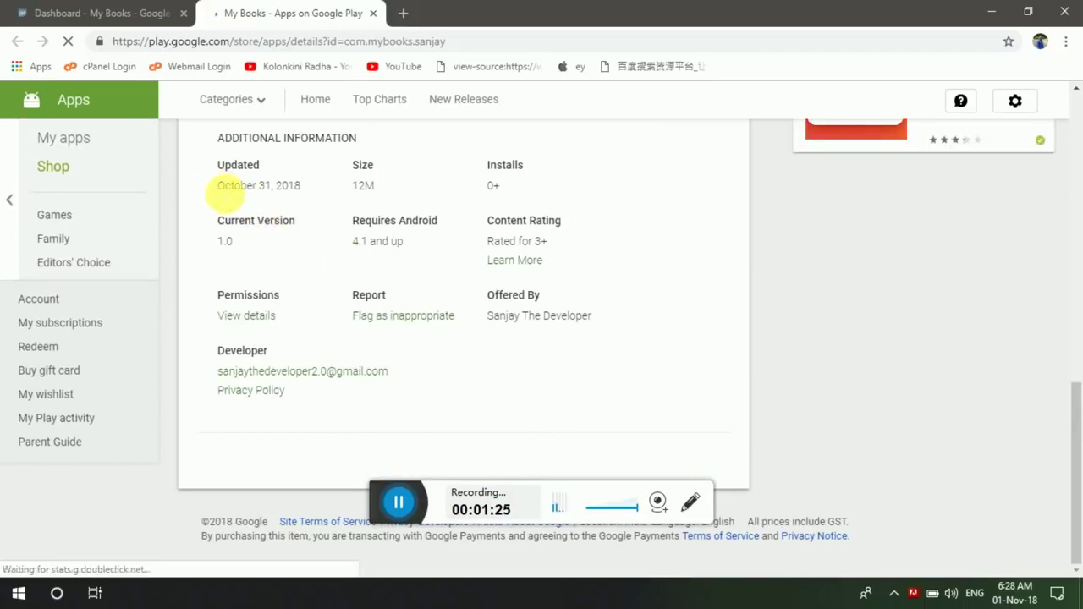
pyautogui.moveTo(217, 186); pyautogui.dragTo(304, 190)
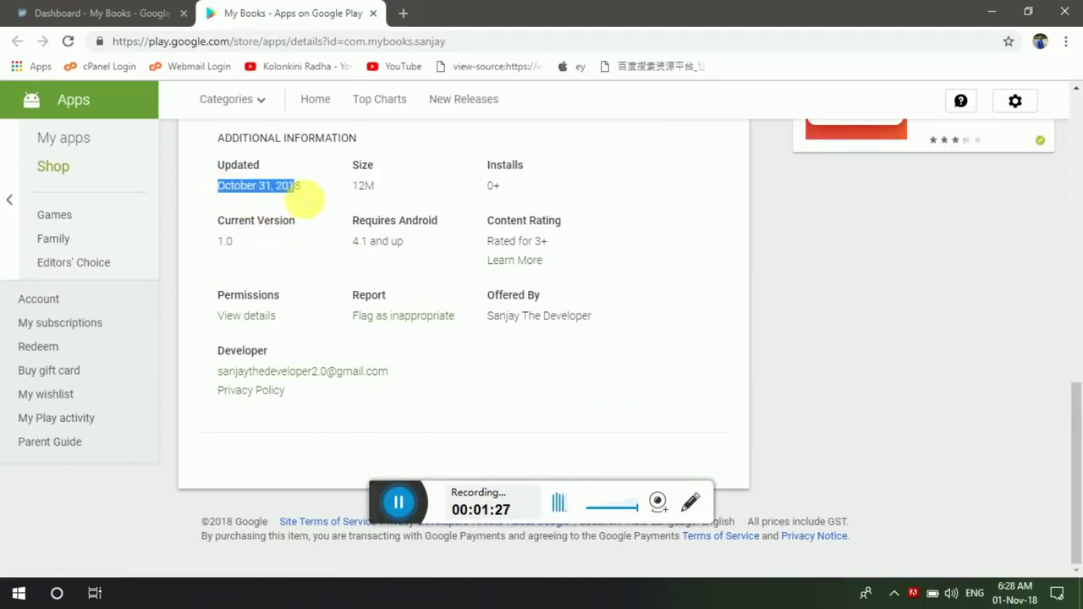
pyautogui.scroll(2, 460, 332)
pyautogui.scroll(6, 470, 335)
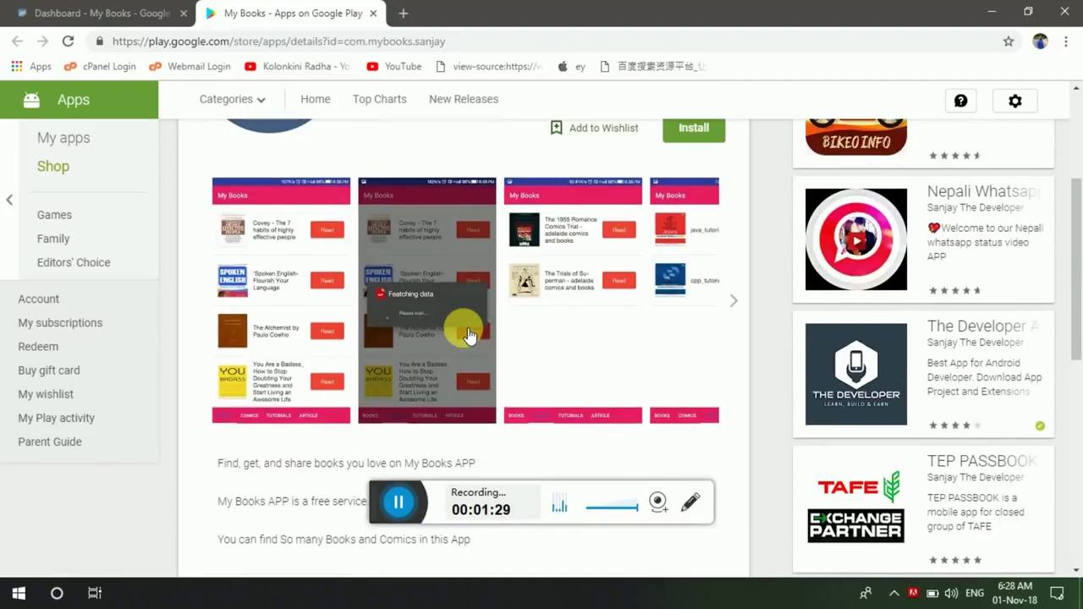